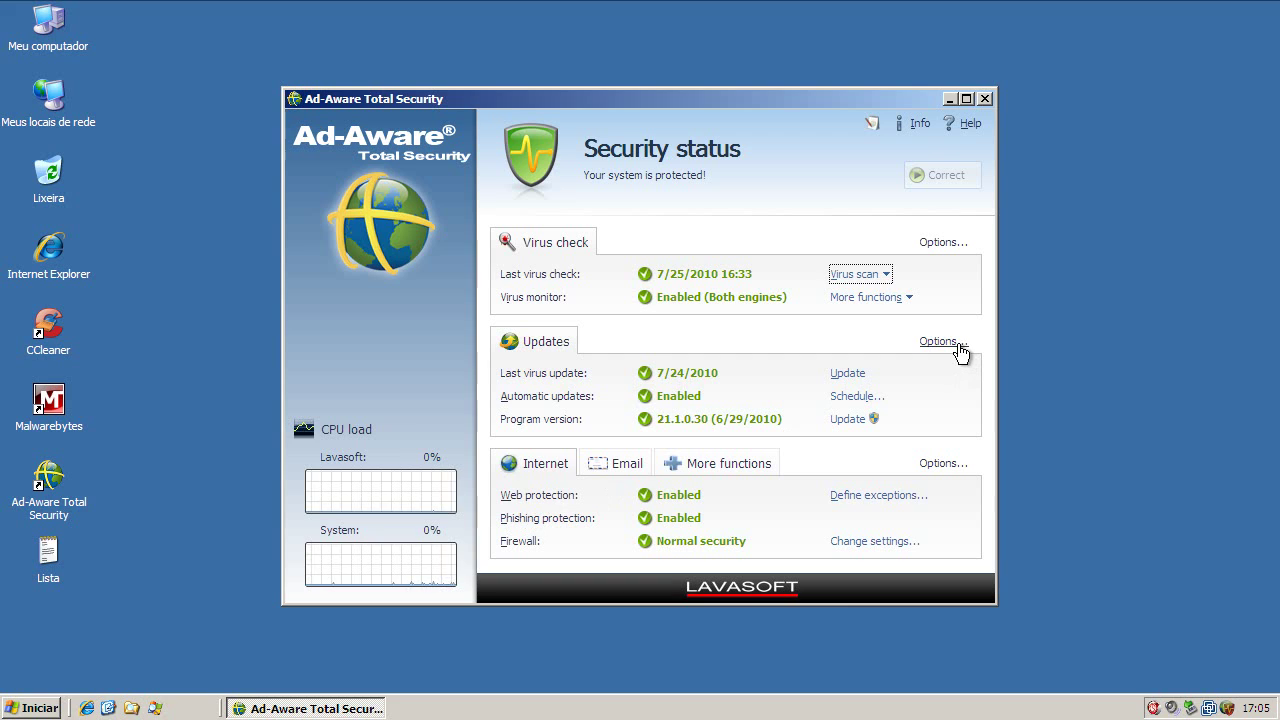
Update the virus signatures in Ad-Aware Total Security, then close the update report and the program window
click(848, 373)
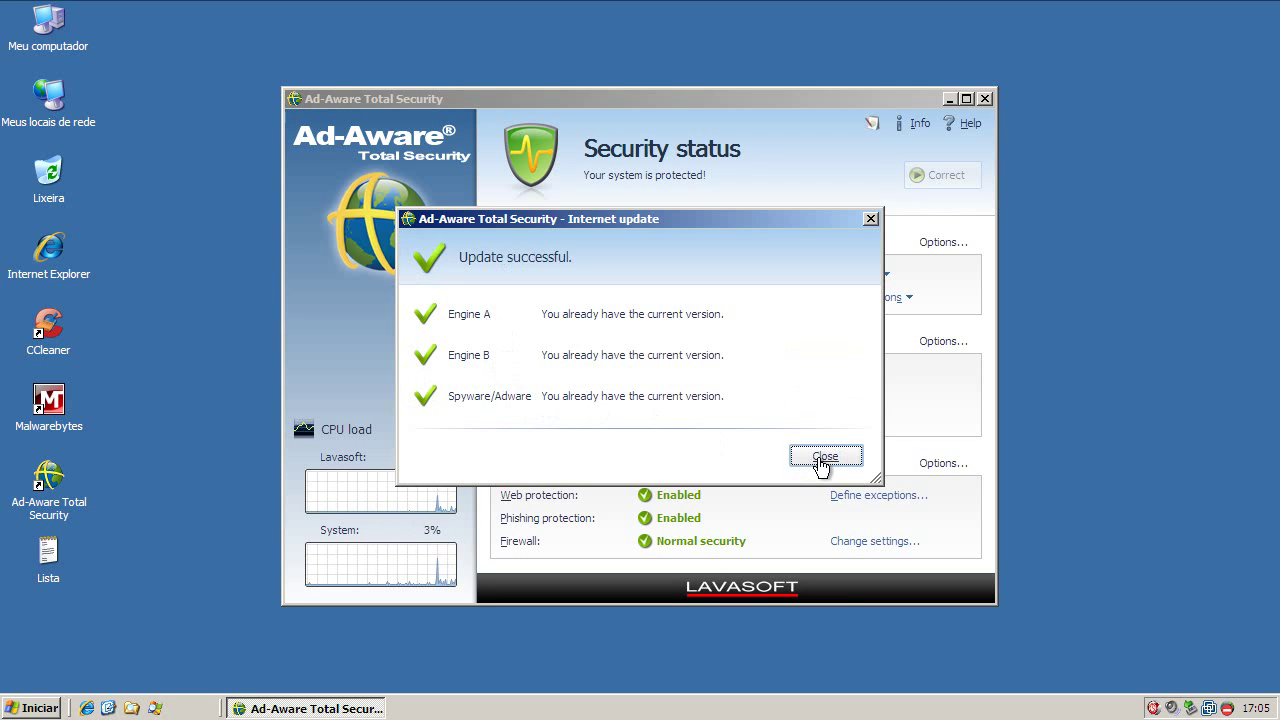
click(824, 457)
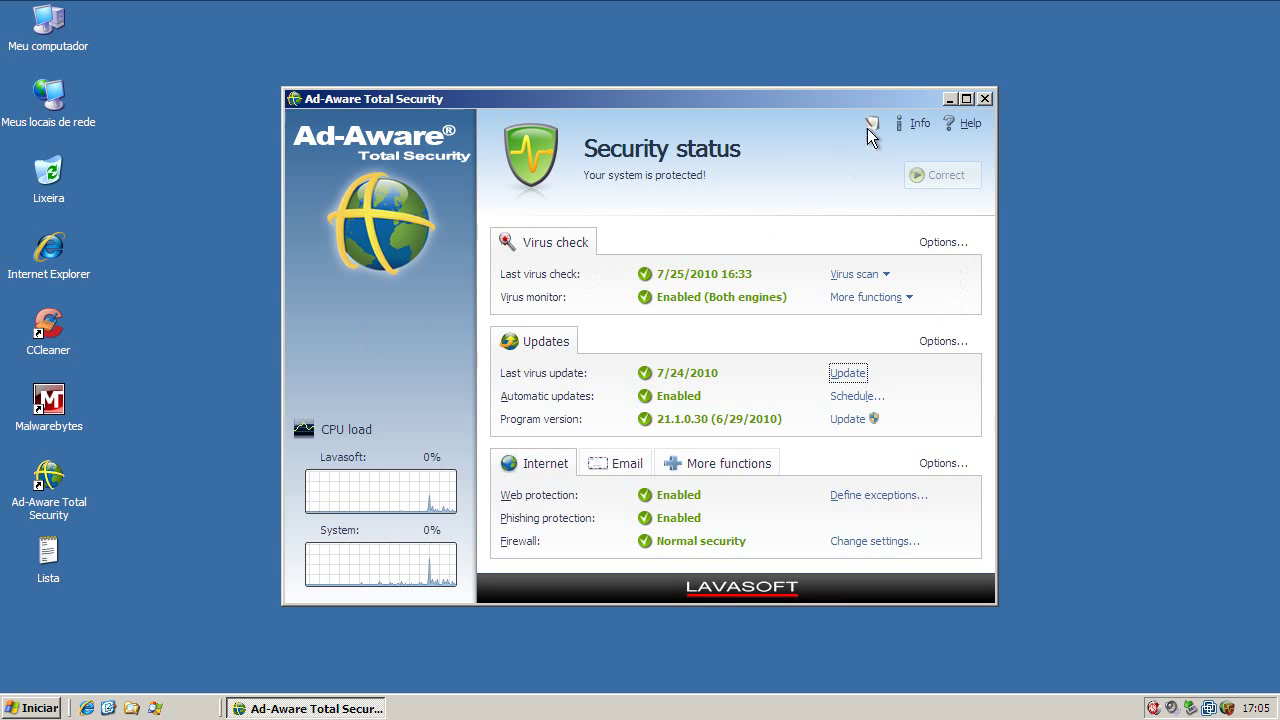
click(988, 99)
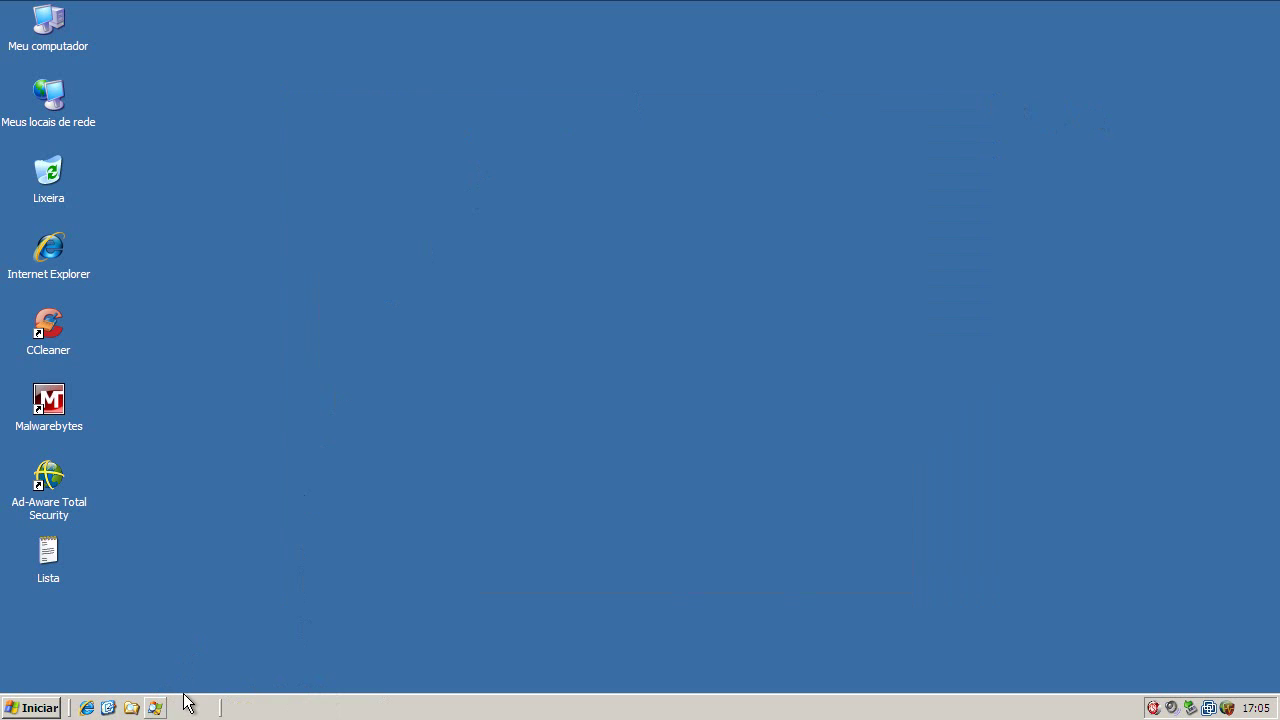
Open Process Explorer and examine the running Ad-Aware processes, from AVKProxy.exe up to AVKWCtl.exe
click(156, 708)
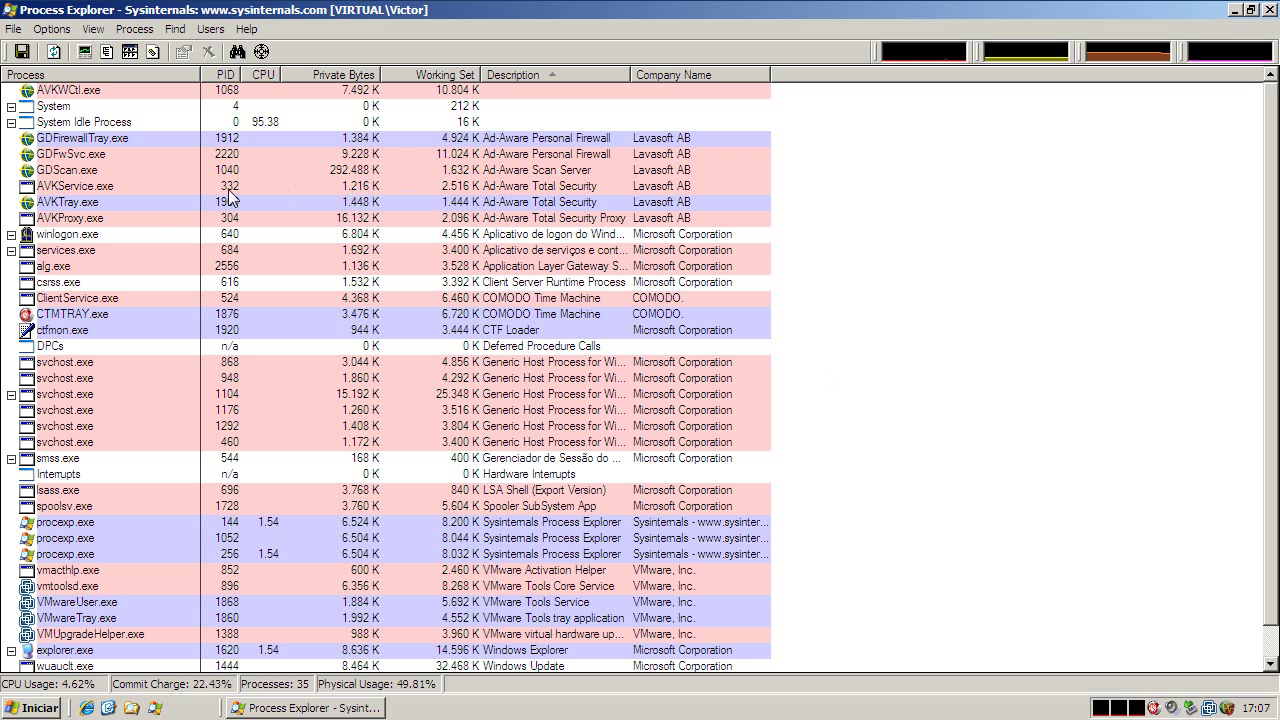
click(115, 218)
click(104, 202)
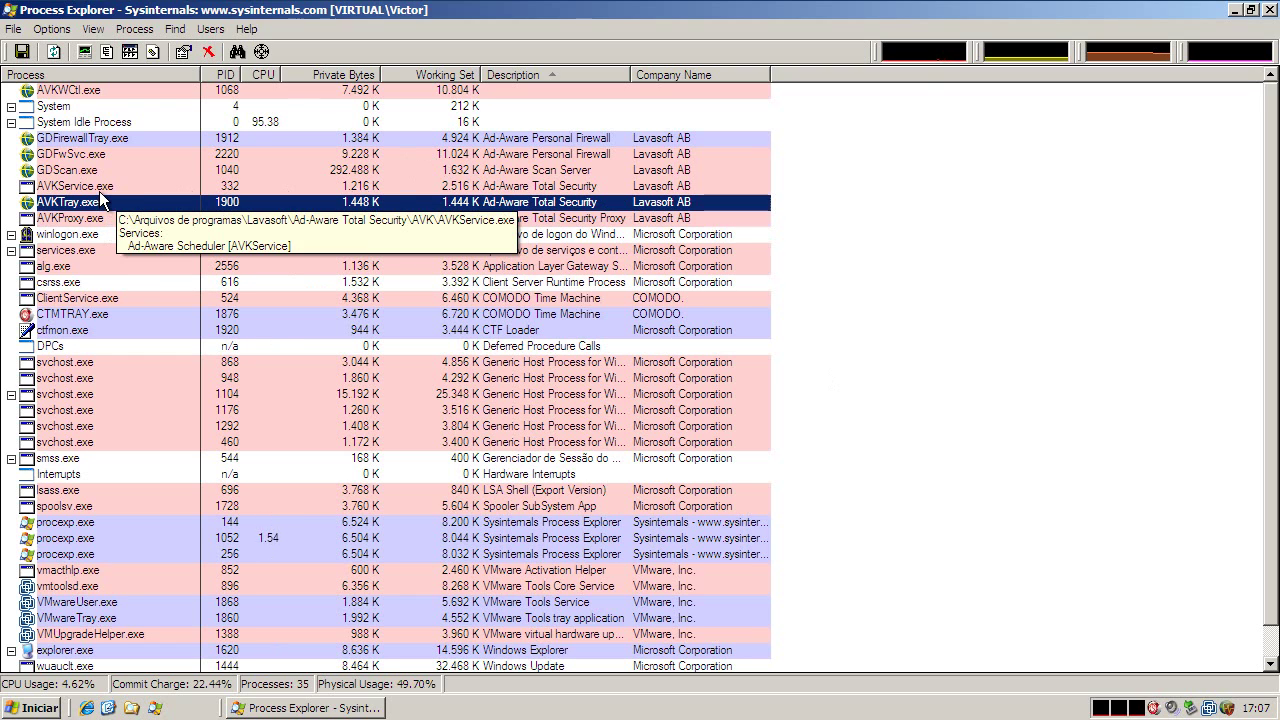
click(99, 191)
click(108, 172)
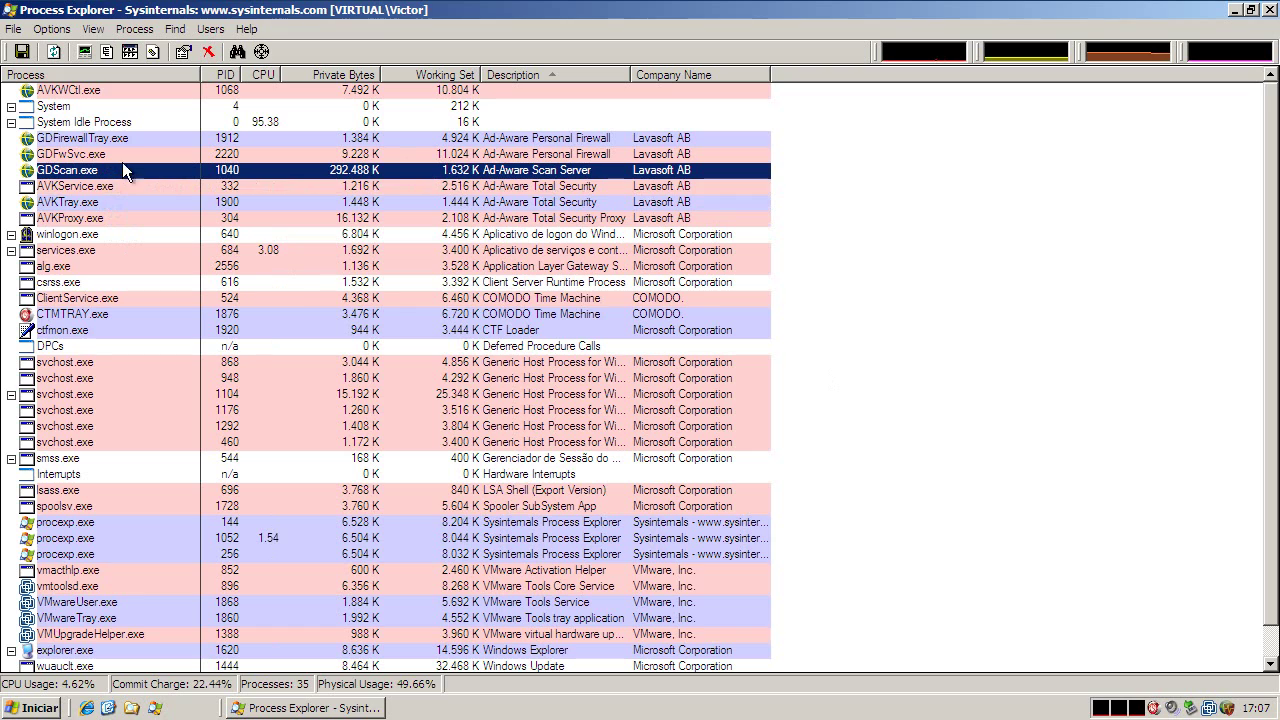
click(455, 155)
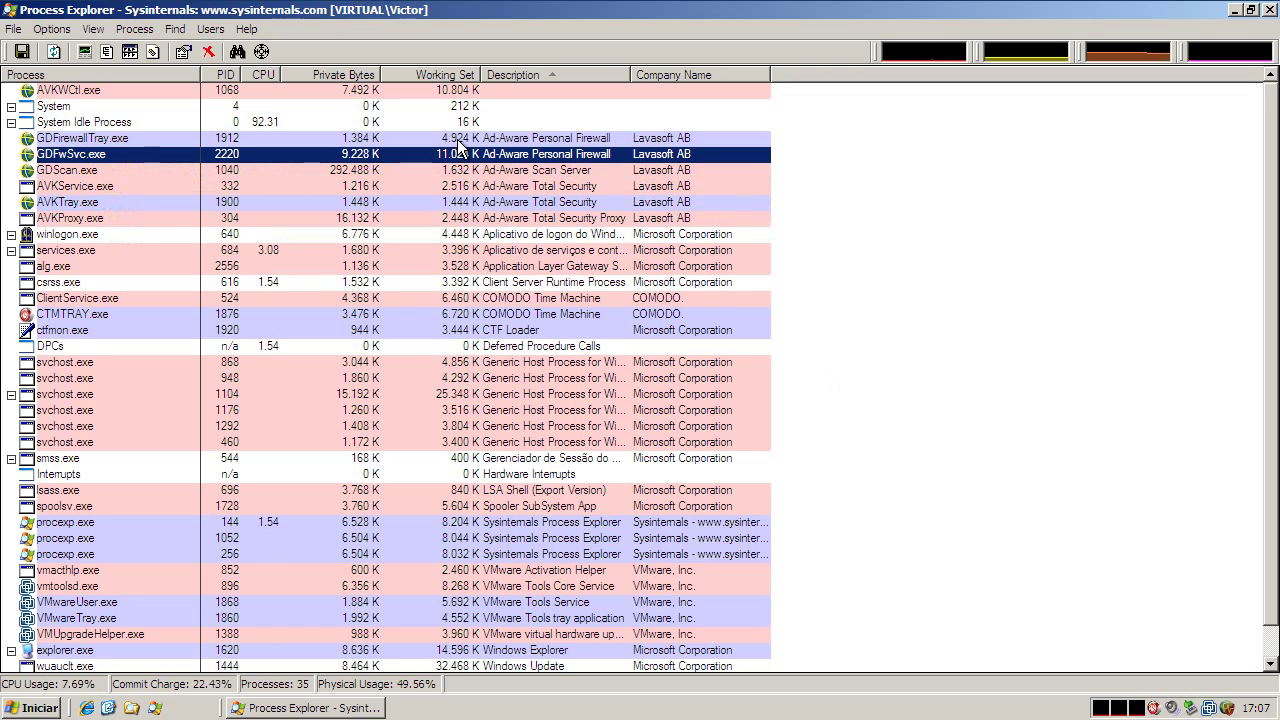
click(458, 141)
click(463, 94)
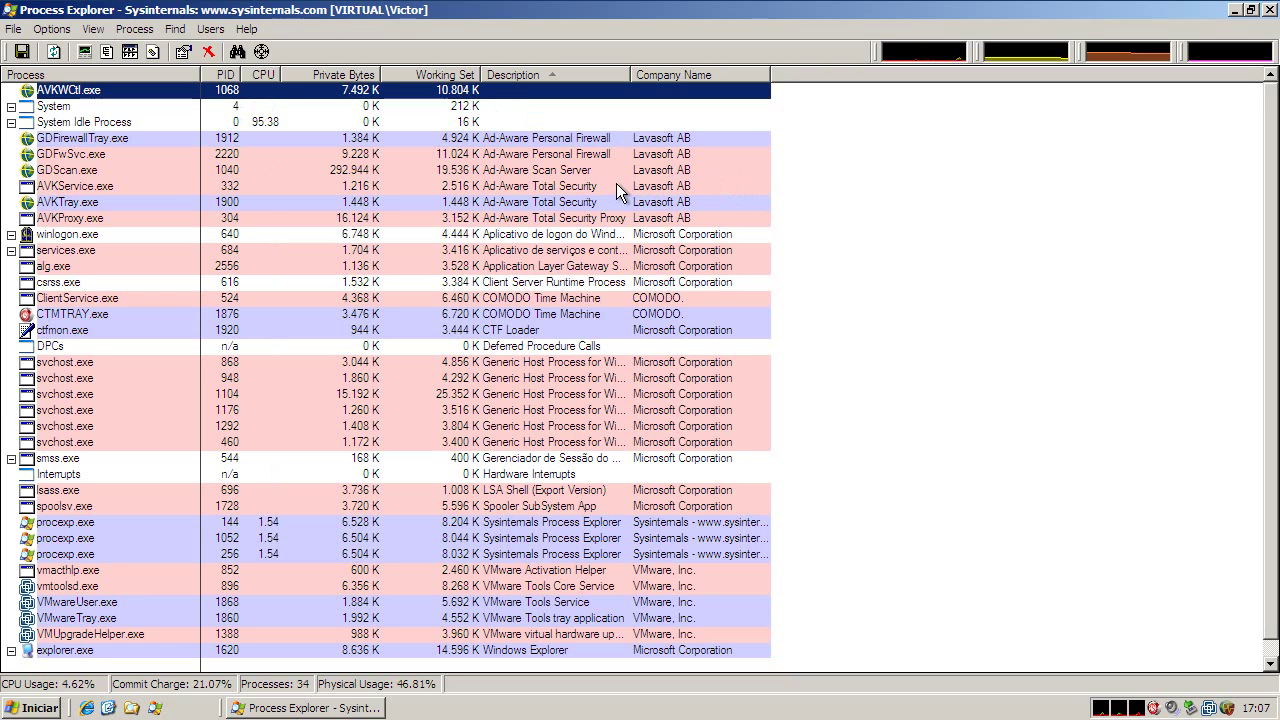
Minimize one Process Explorer window and close the two duplicate ones
click(1236, 12)
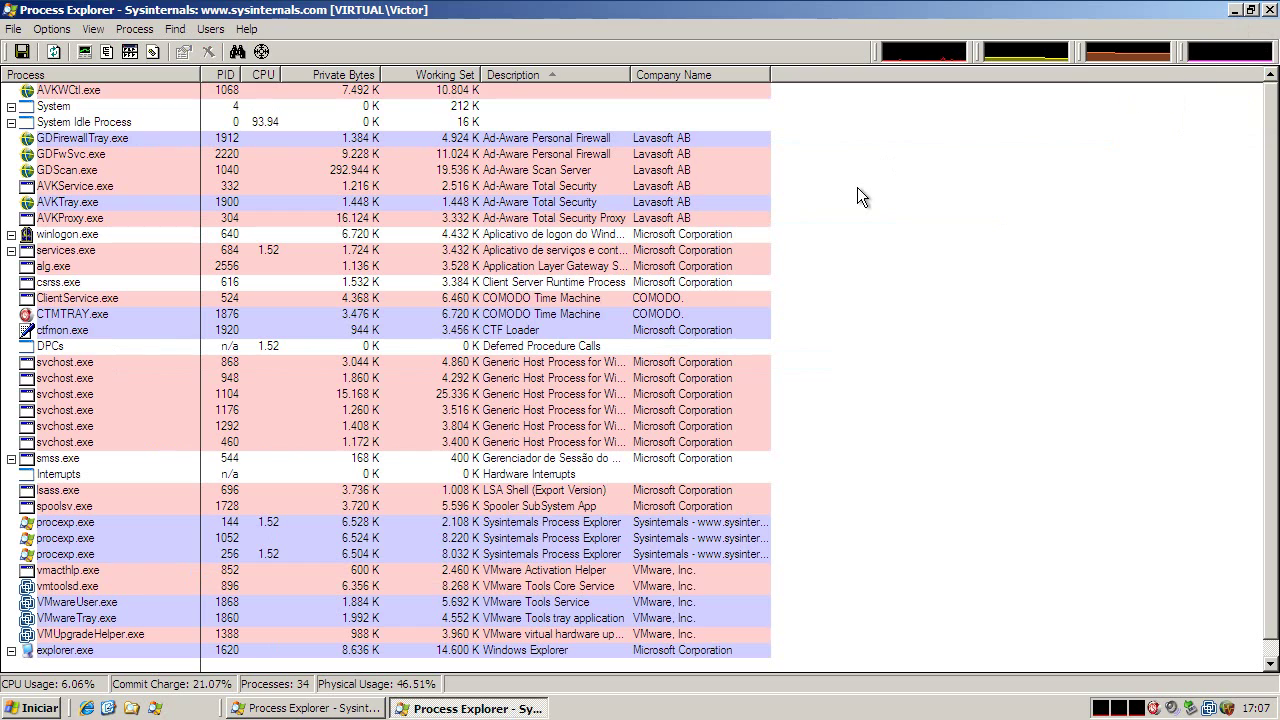
mouse_move(1229, 52)
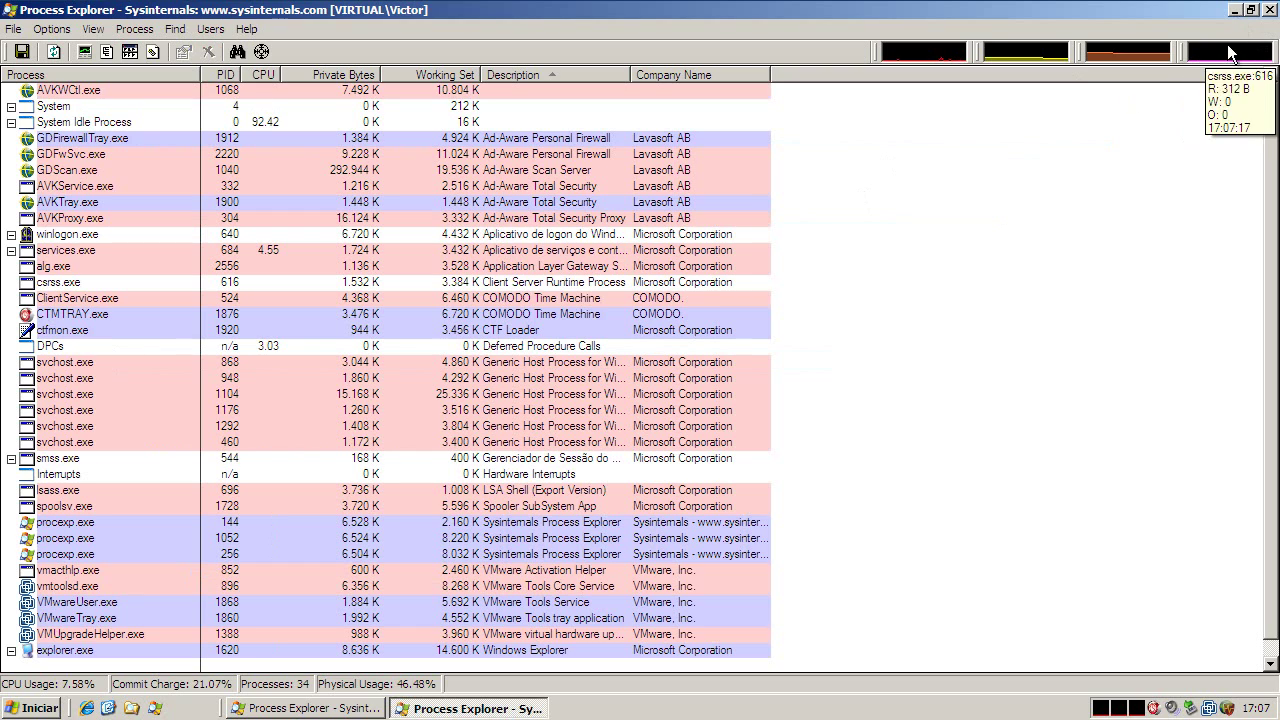
click(1268, 11)
click(1268, 11)
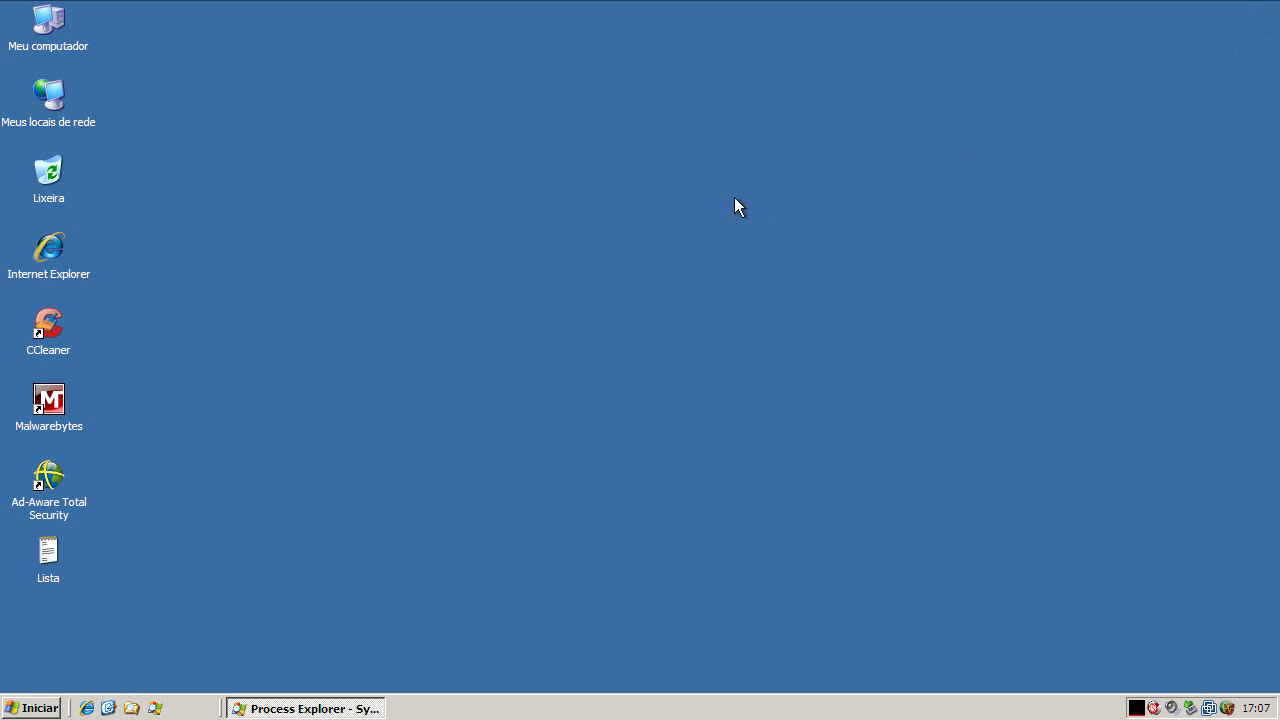
Open the Lista text file from the desktop, copy the address hotxxxtubevideo.com/mov524/movie.exe, and minimize the file
double_click(50, 557)
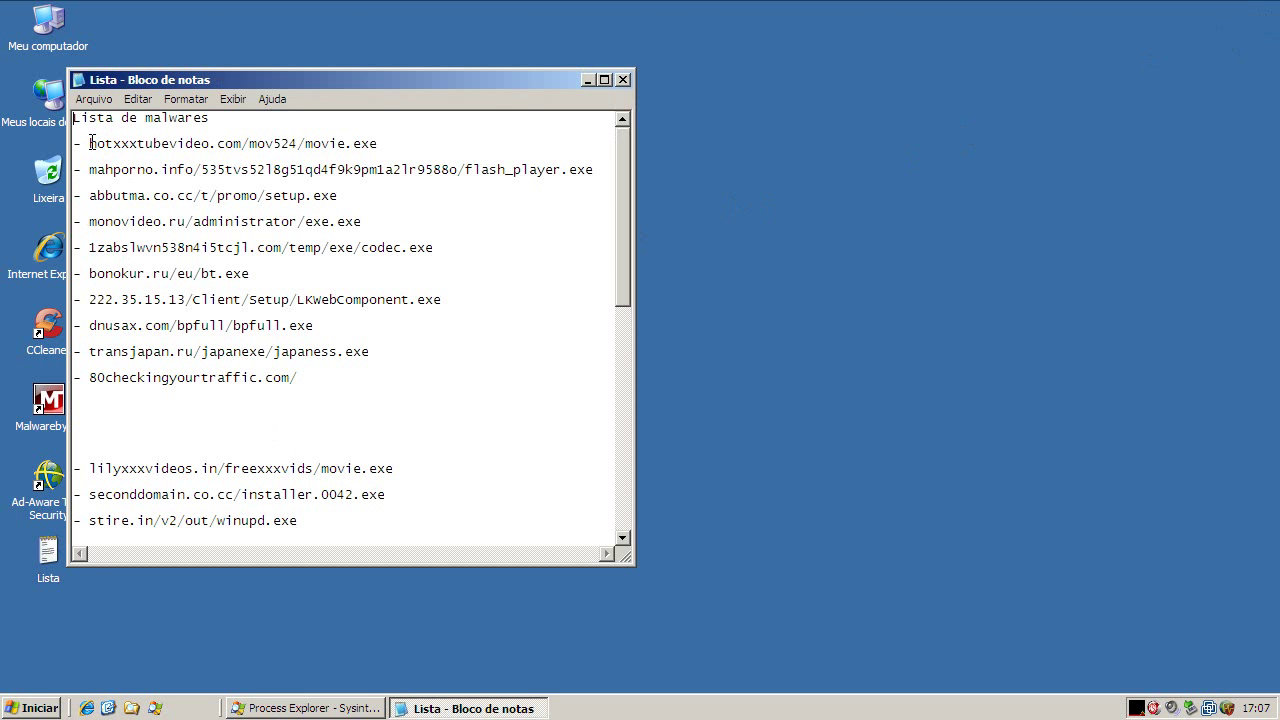
drag(88, 141, 406, 138)
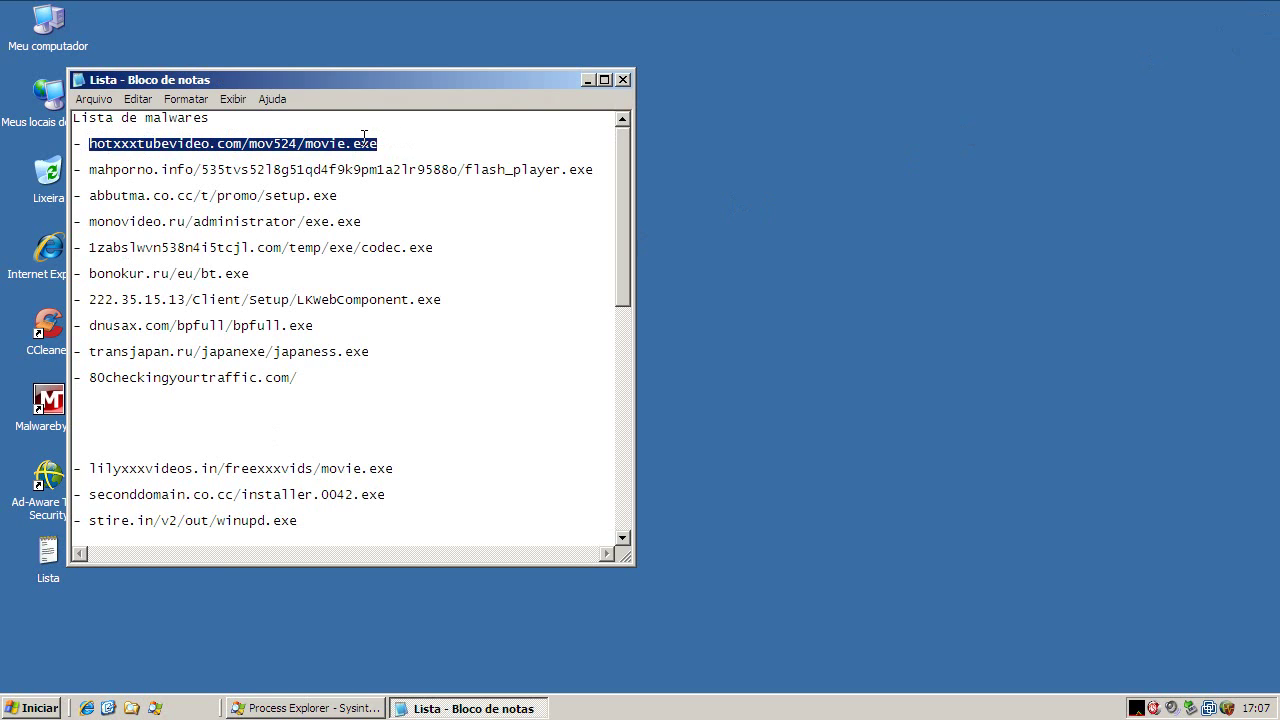
right_click(364, 138)
click(395, 191)
click(588, 80)
Switch to Internet Explorer, load hotxxxtubevideo.com/mov524/movie.exe, and dismiss the virus alert
click(55, 262)
double_click(55, 262)
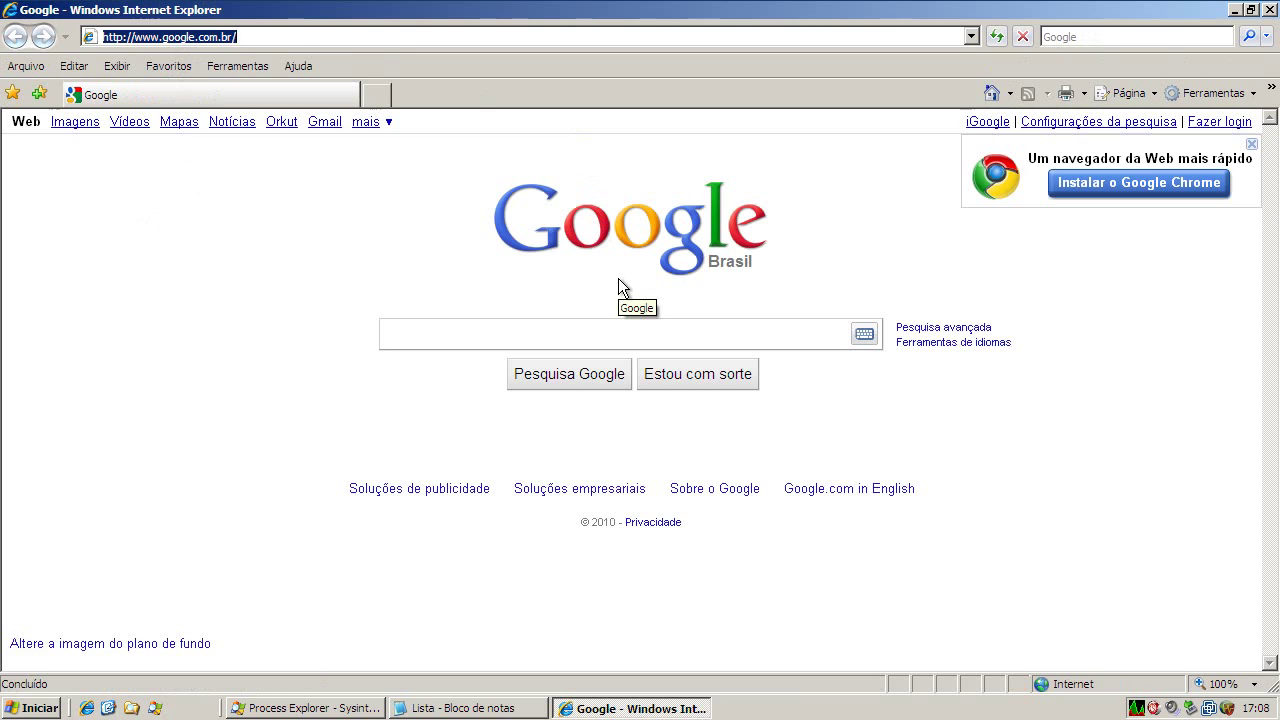
key(ctrl+v)
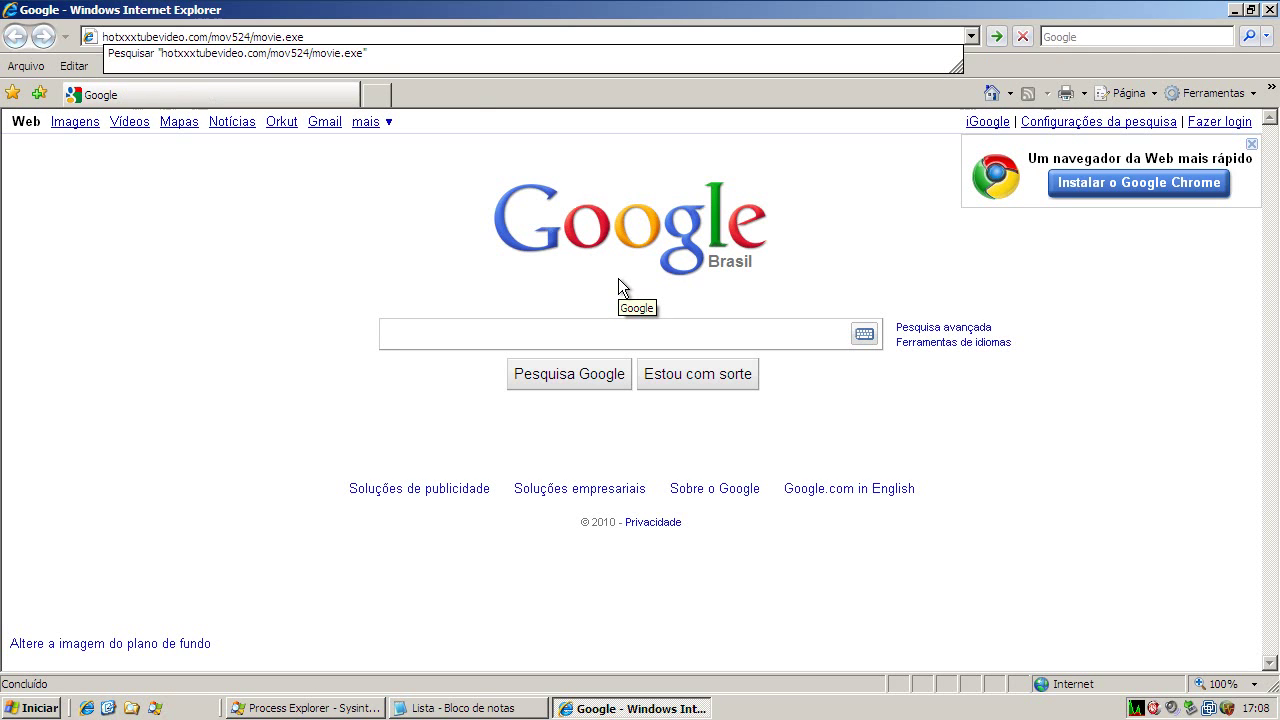
key(Return)
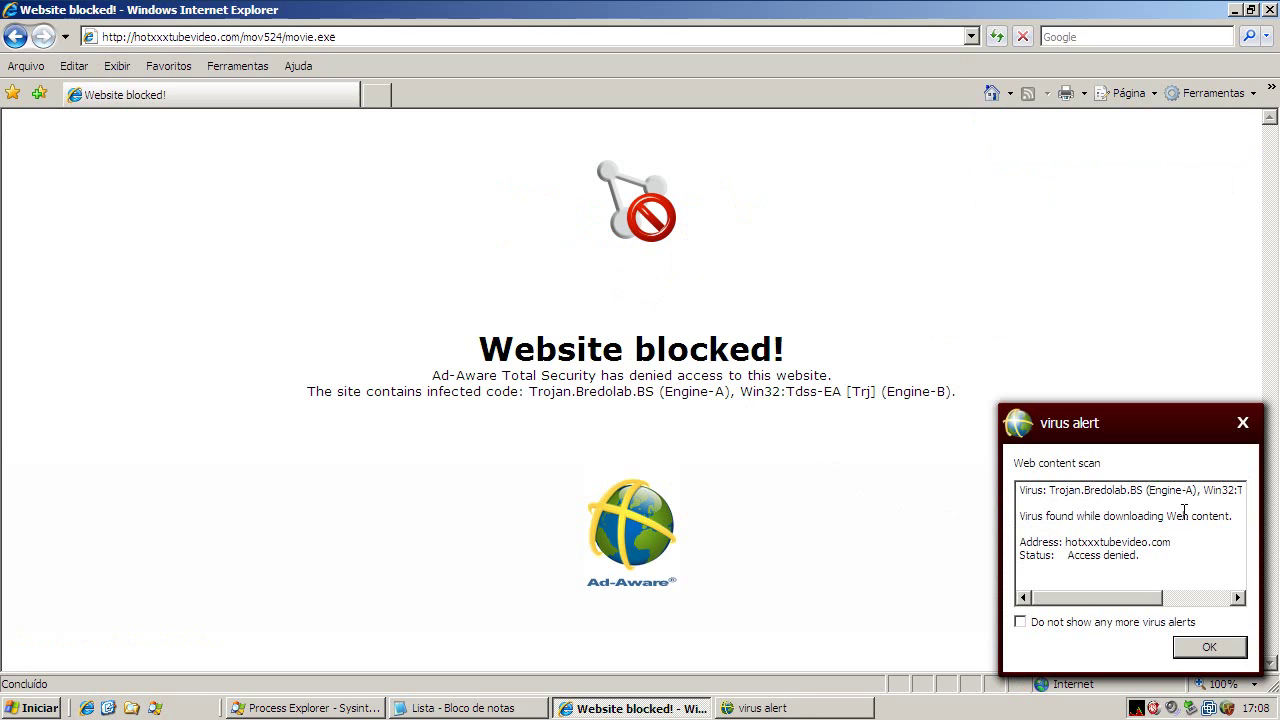
click(1218, 649)
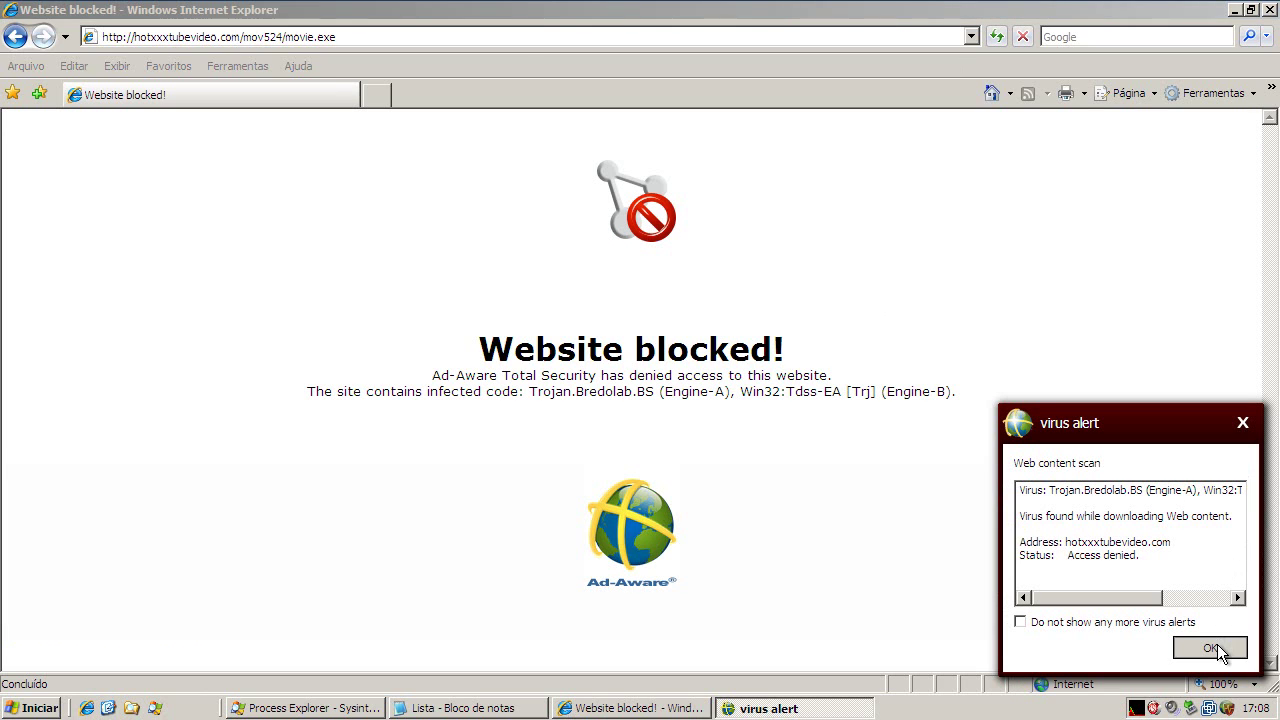
click(1210, 648)
Switch to the Lista file in Notepad and copy the second malware address, the mahporno.info link ending in flash_player.exe
click(465, 708)
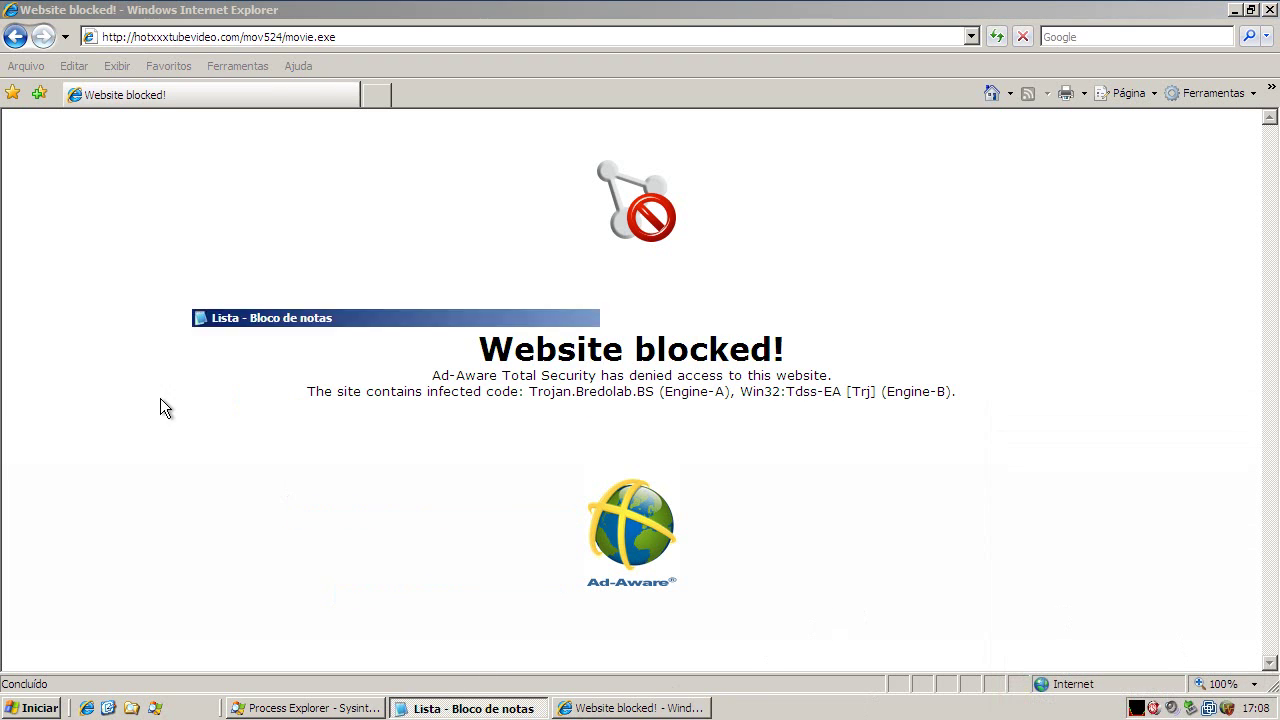
drag(88, 169, 606, 170)
right_click(583, 172)
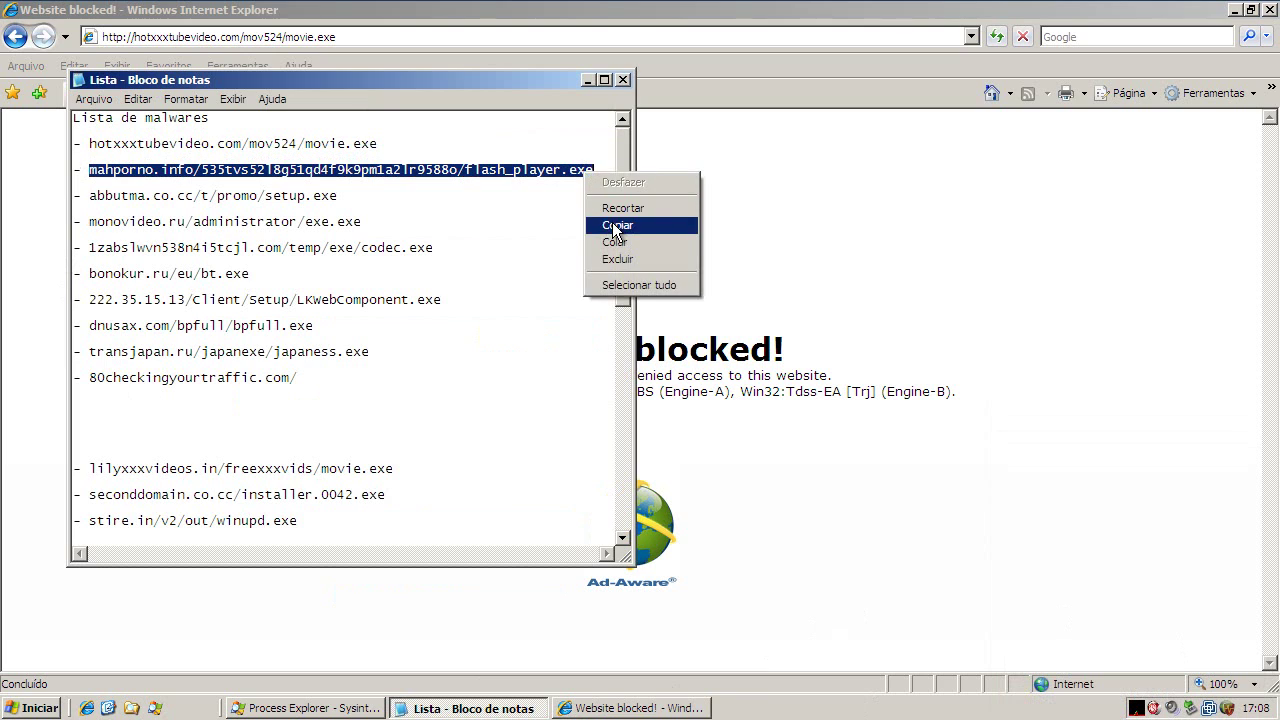
click(612, 222)
Return to Internet Explorer's home page, load the copied mahporno.info flash_player.exe address, and dismiss the virus alert
click(246, 37)
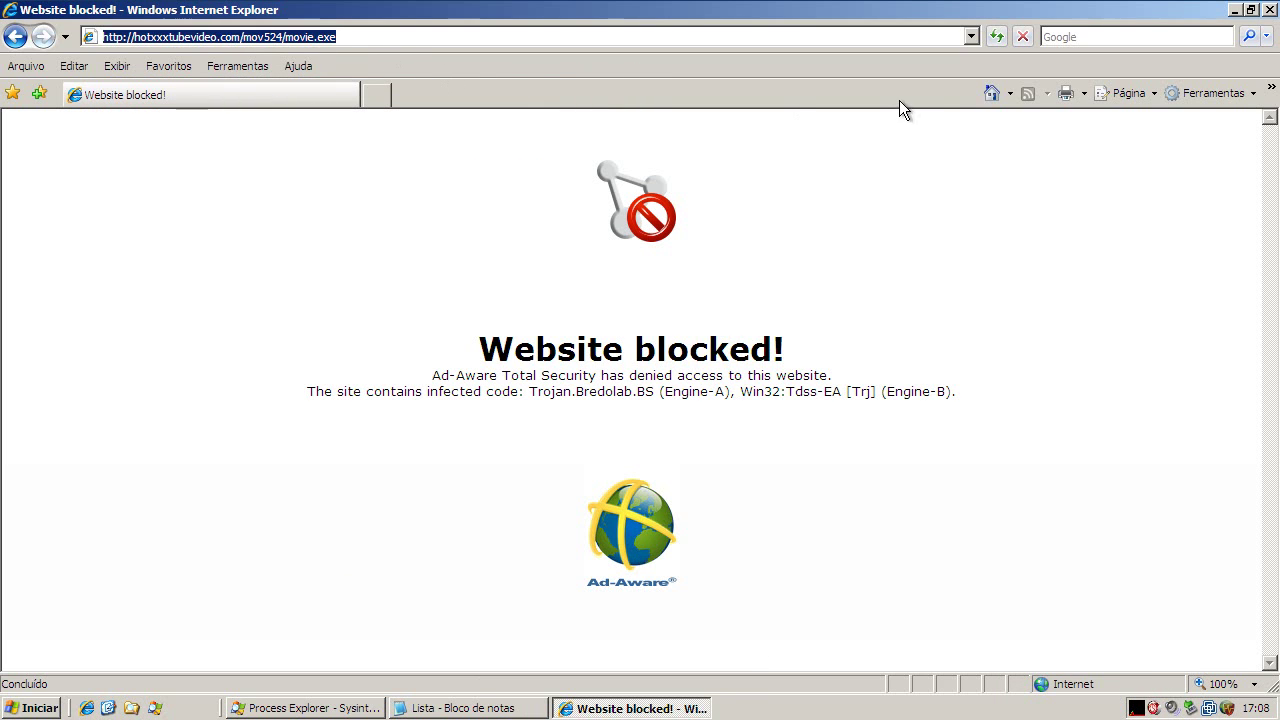
click(992, 94)
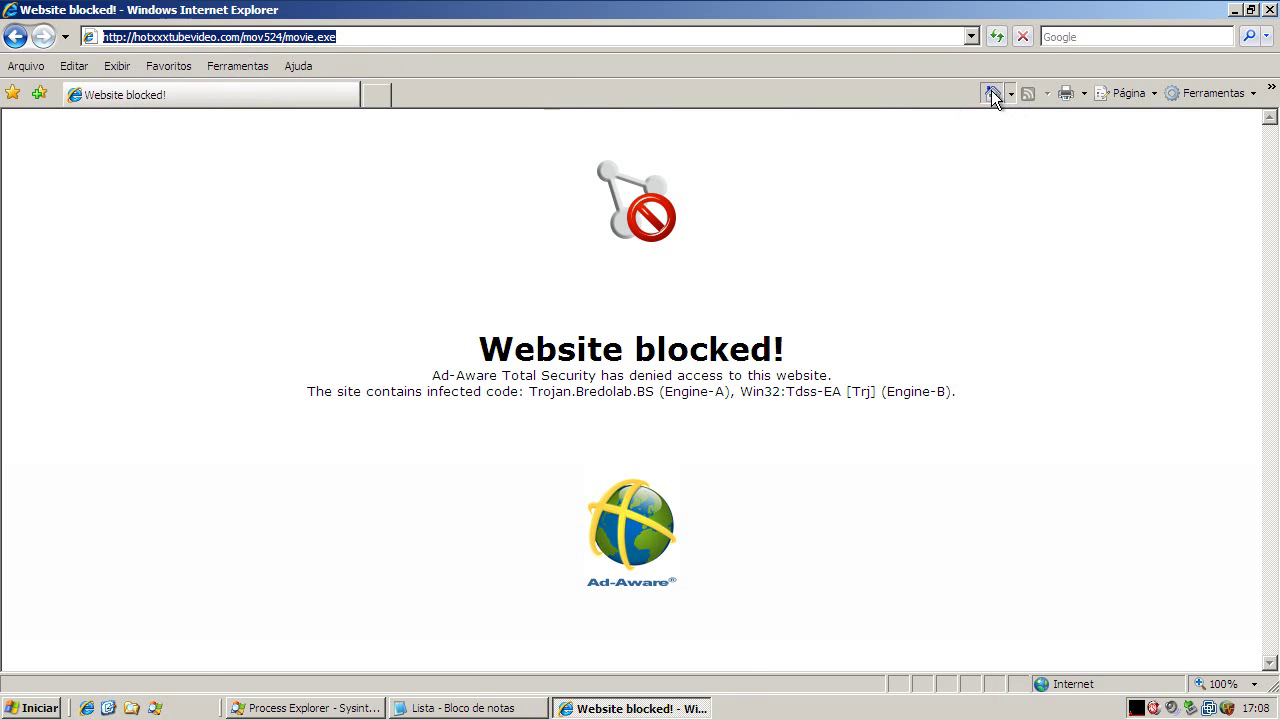
click(299, 36)
key(ctrl+v)
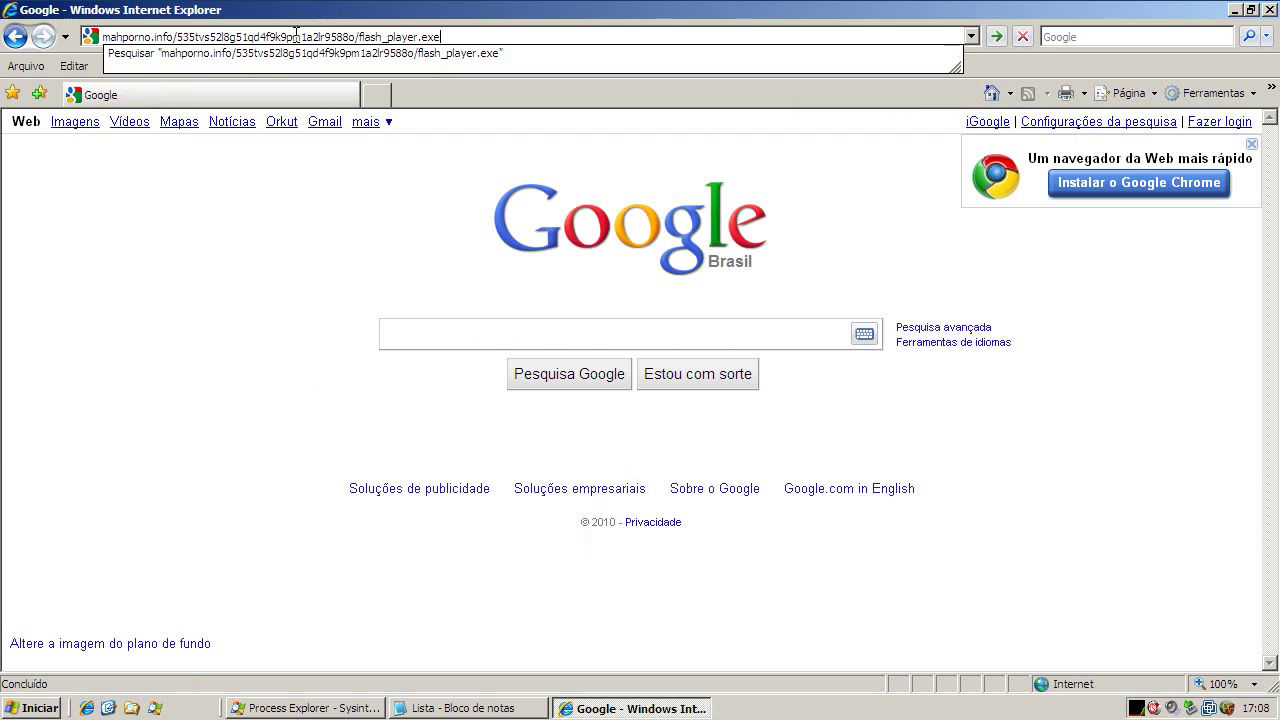
key(Return)
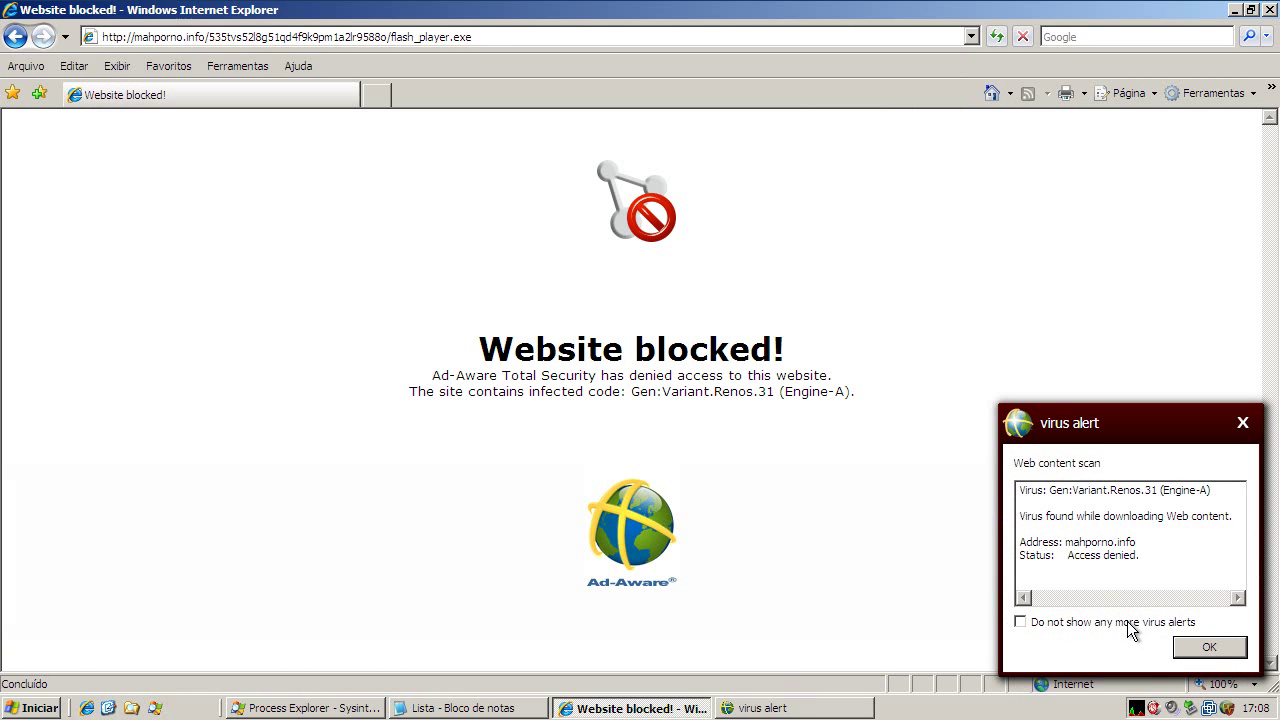
click(1208, 646)
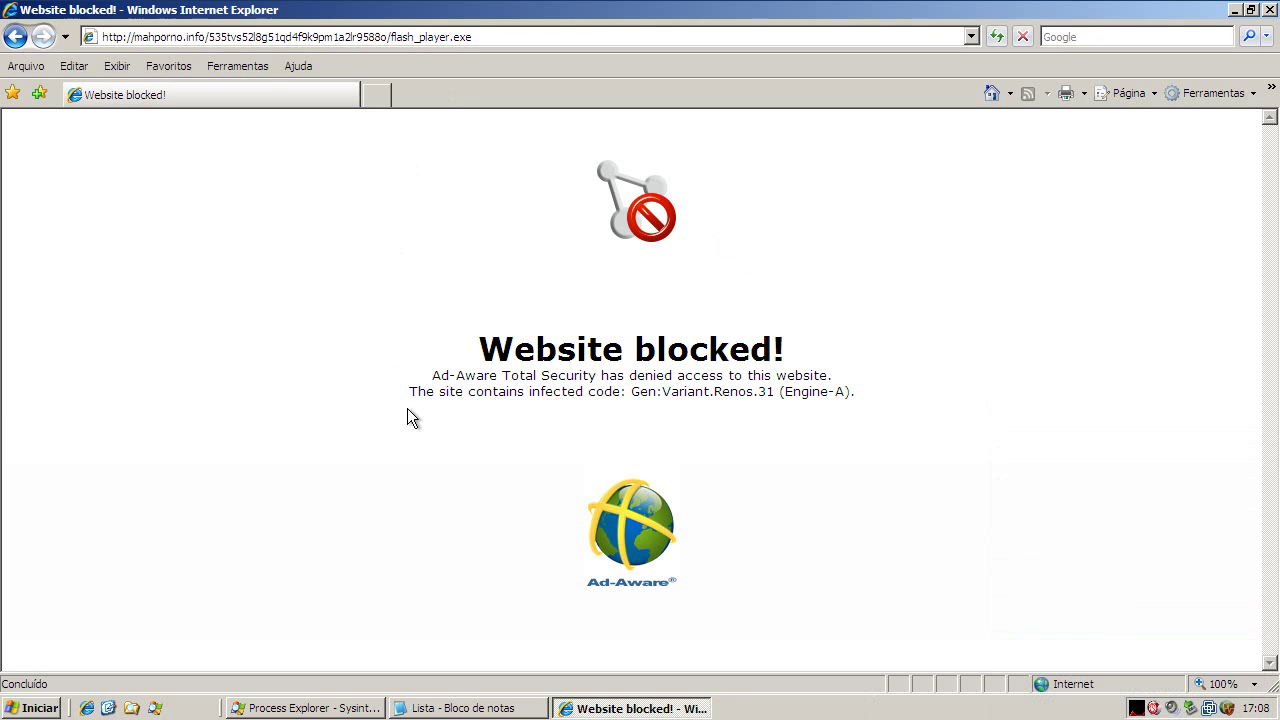
Switch to the Lista file, copy the address abbutma.co.cc/t/promo/setup.exe, and minimize the file
click(455, 708)
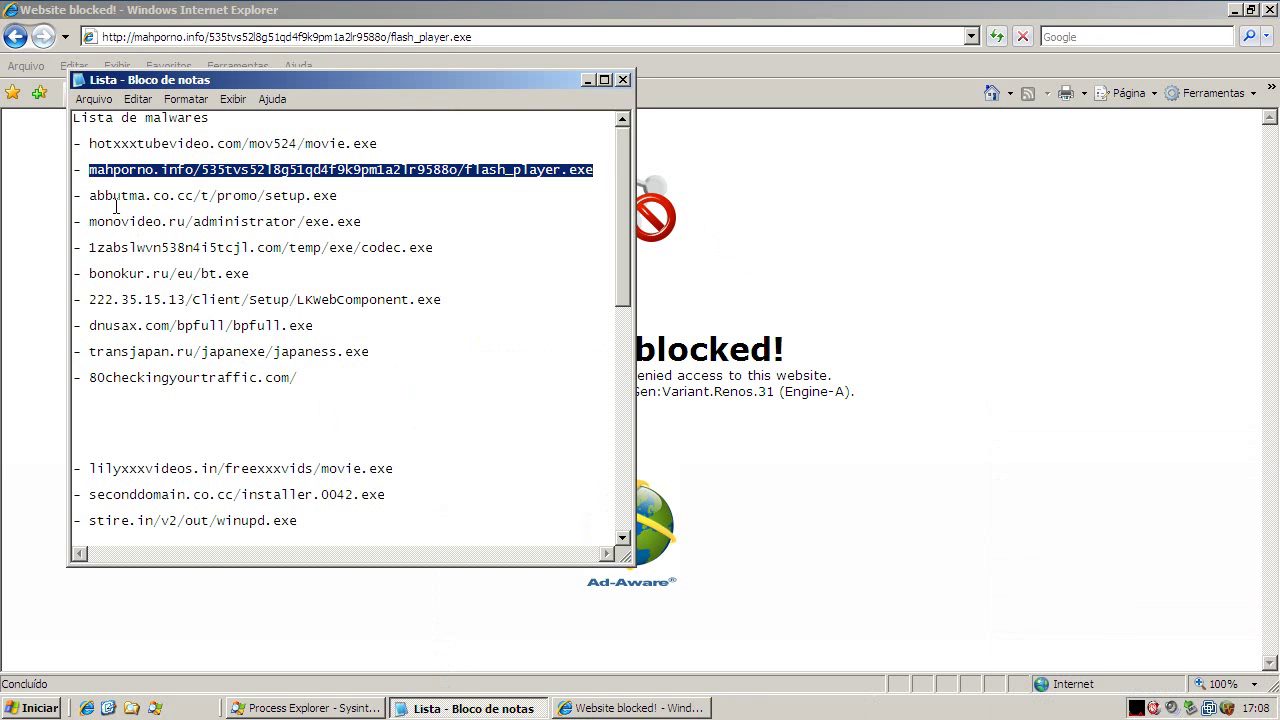
drag(90, 195, 337, 196)
right_click(264, 200)
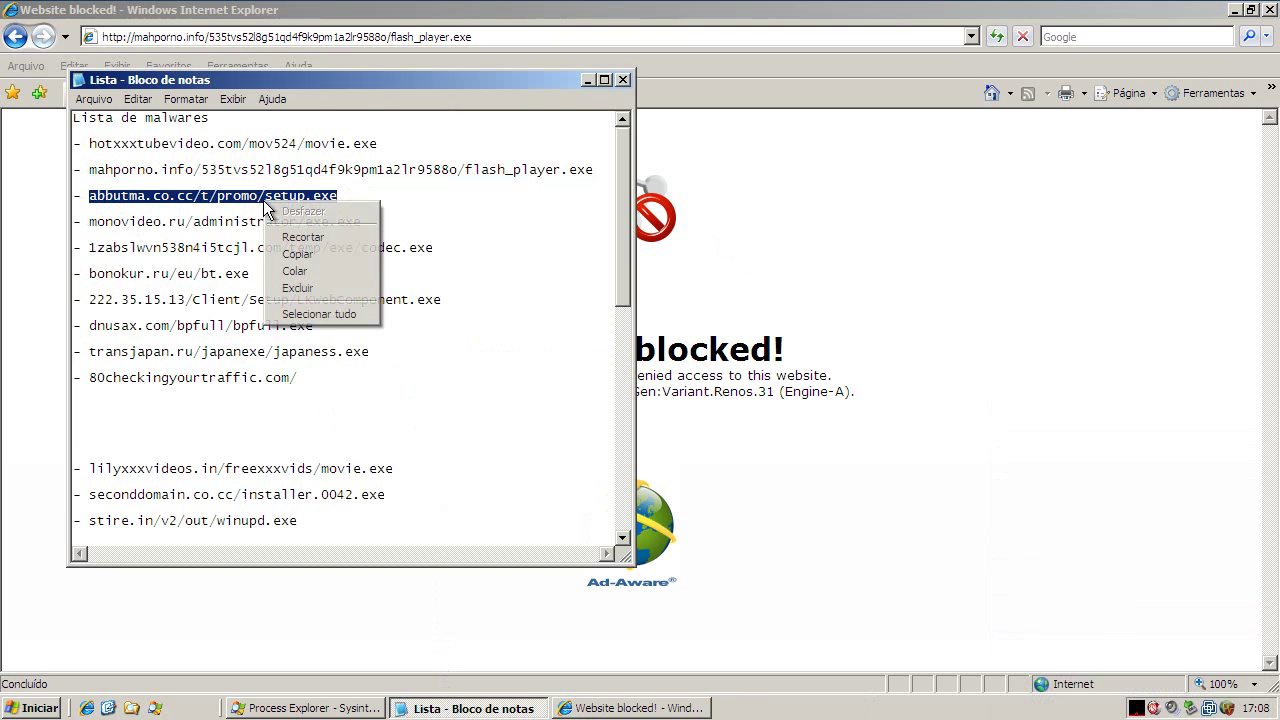
click(300, 254)
click(586, 79)
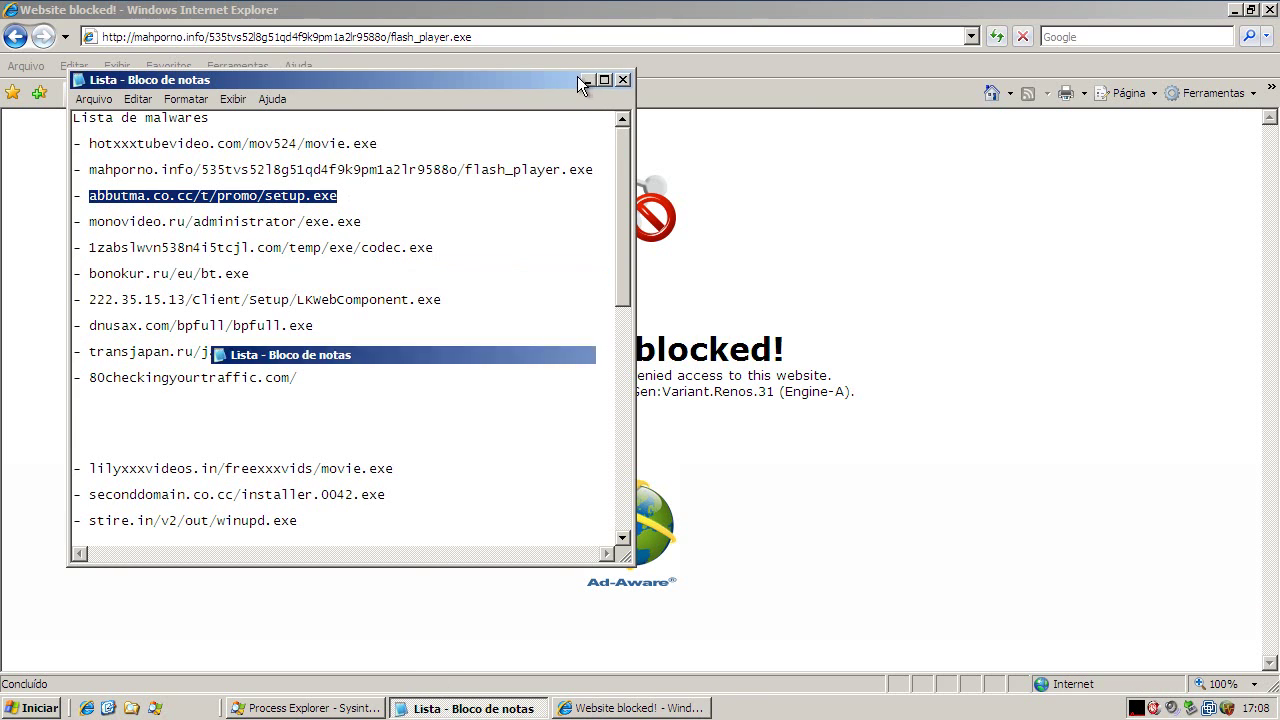
From the browser's home page, load abbutma.co.cc/t/promo/setup.exe and run the downloaded setup.exe despite its unknown publisher
click(991, 93)
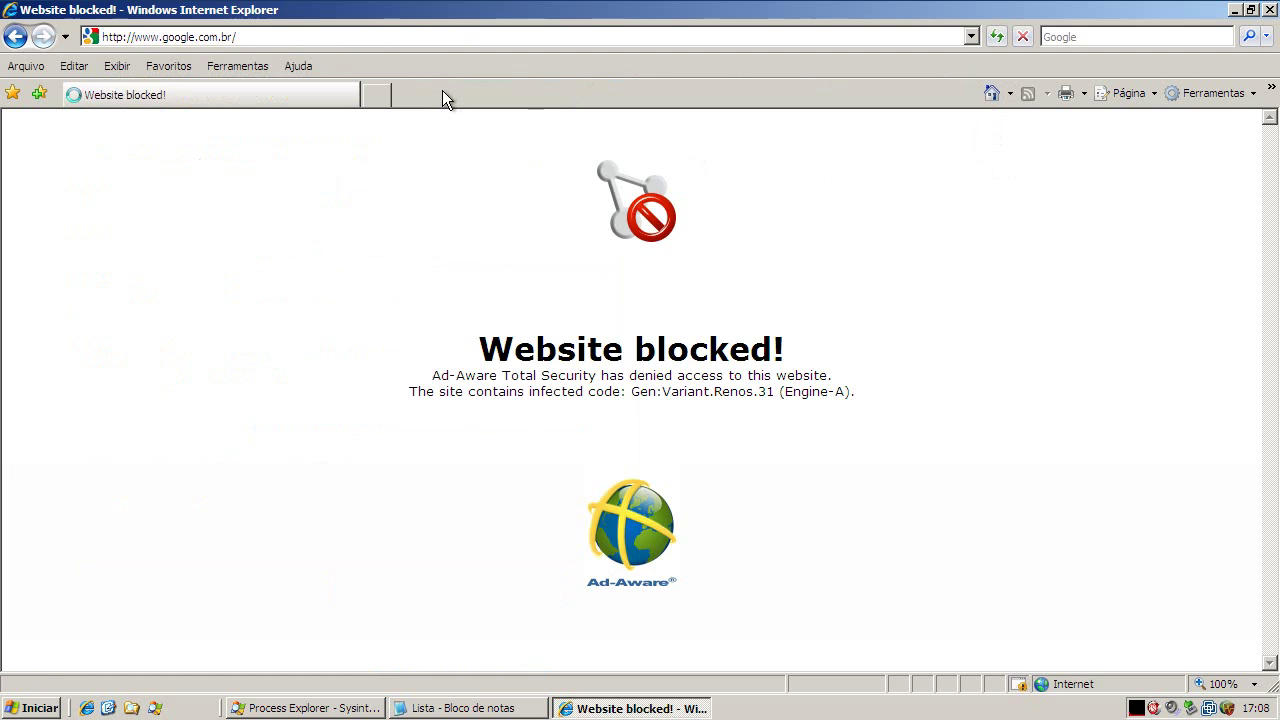
click(317, 36)
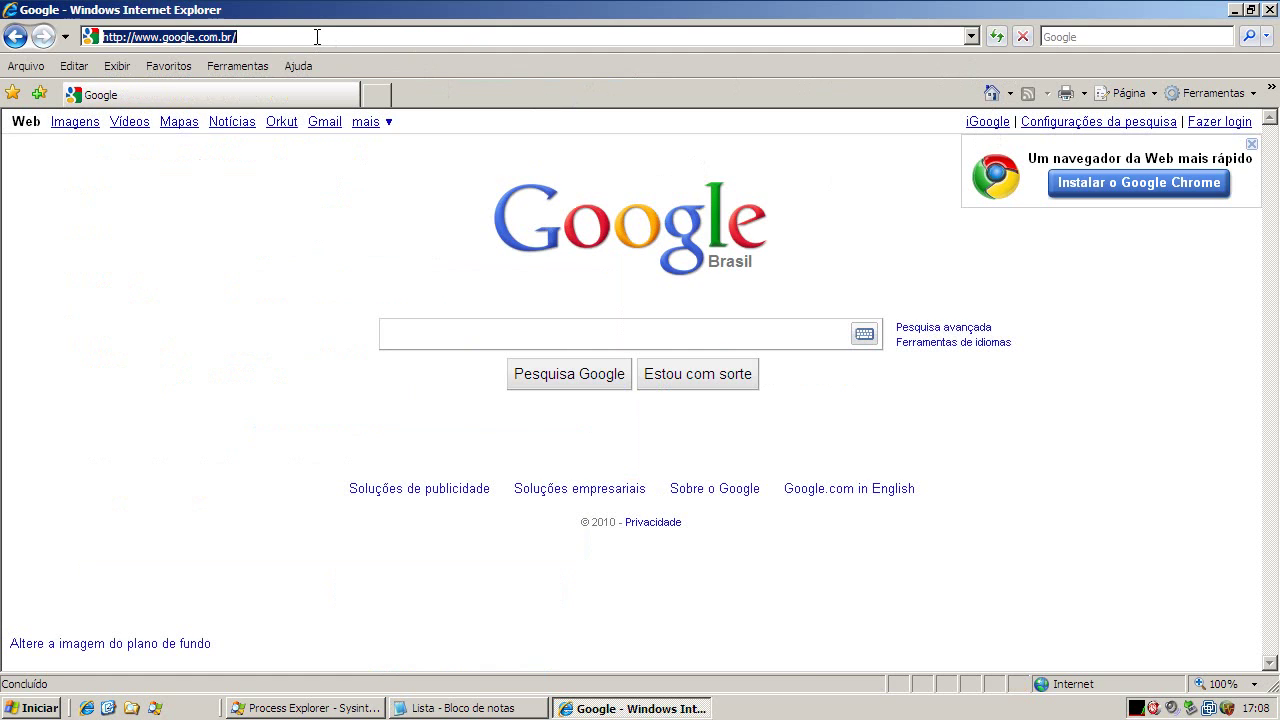
key(ctrl+v)
key(Return)
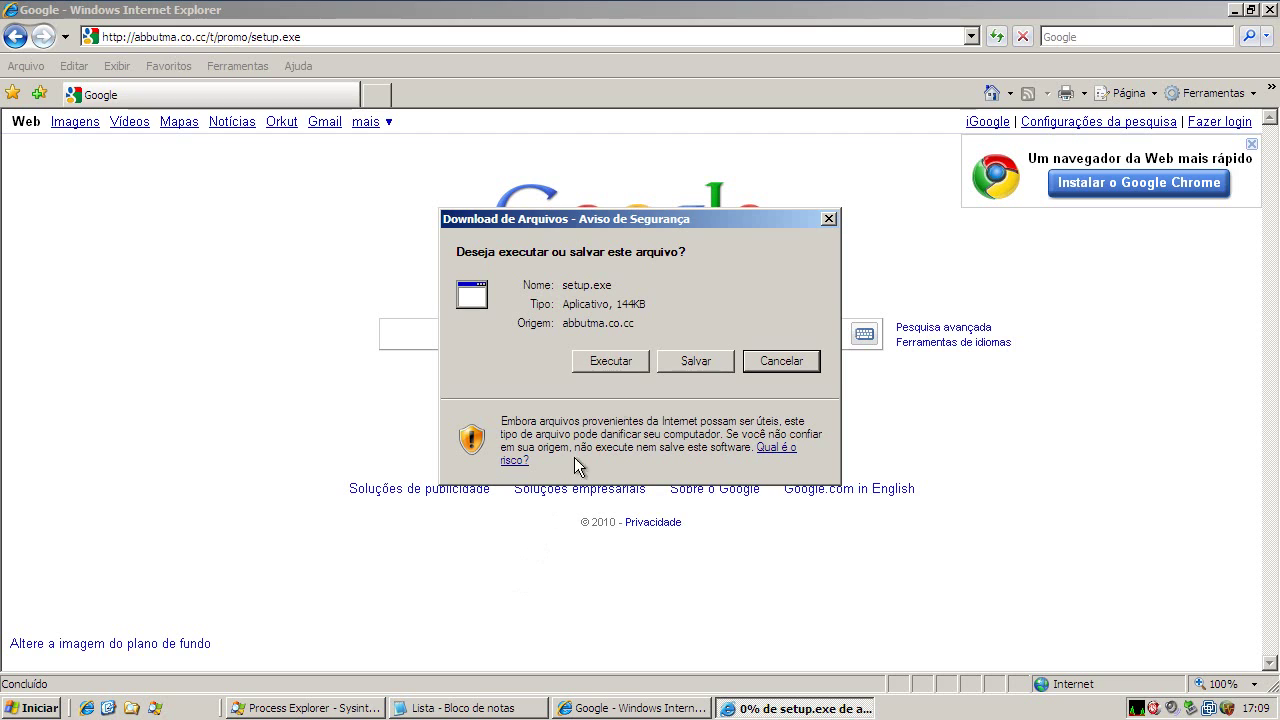
click(626, 359)
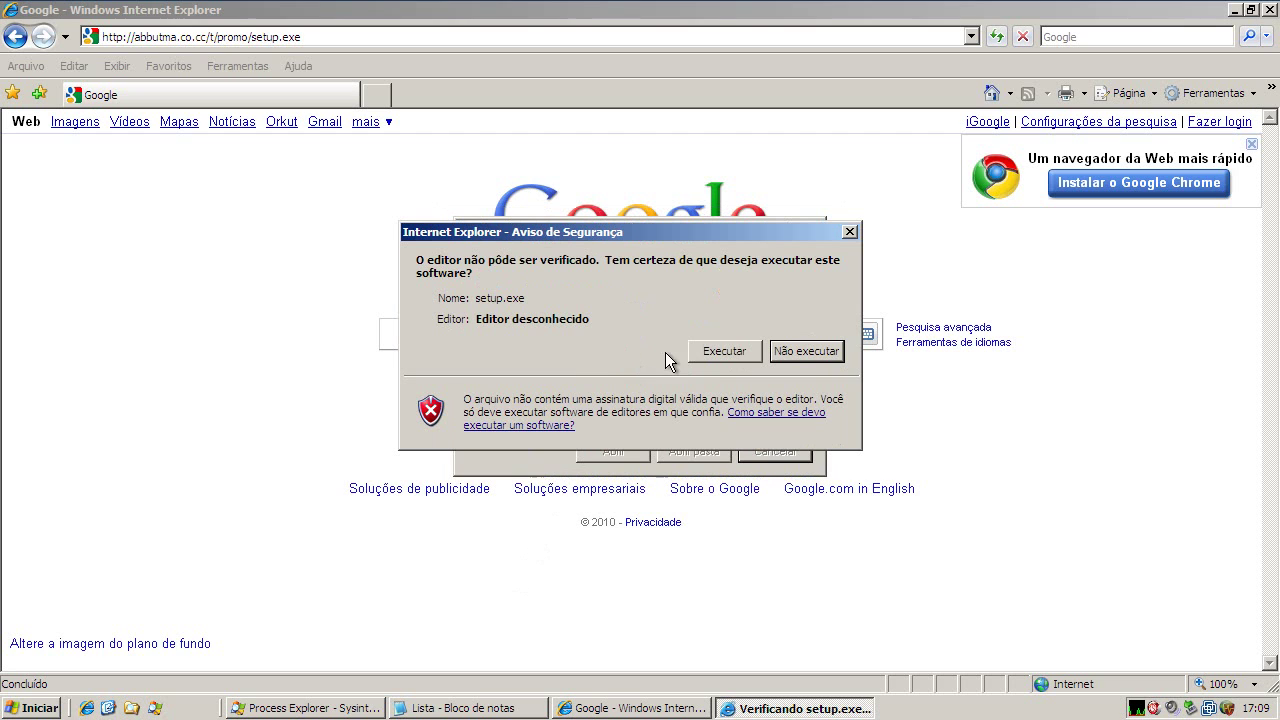
click(700, 351)
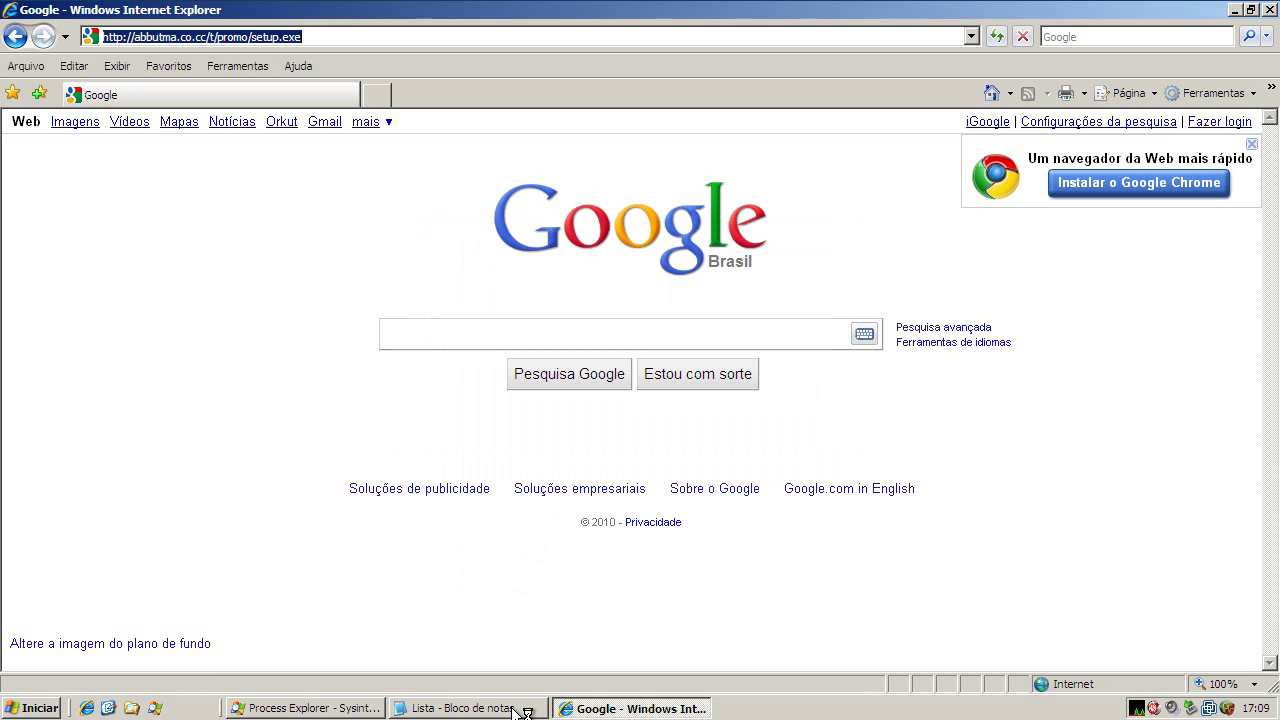
Briefly restore and minimize the Lista file, and decline sending the setup[1].exe error report
click(513, 709)
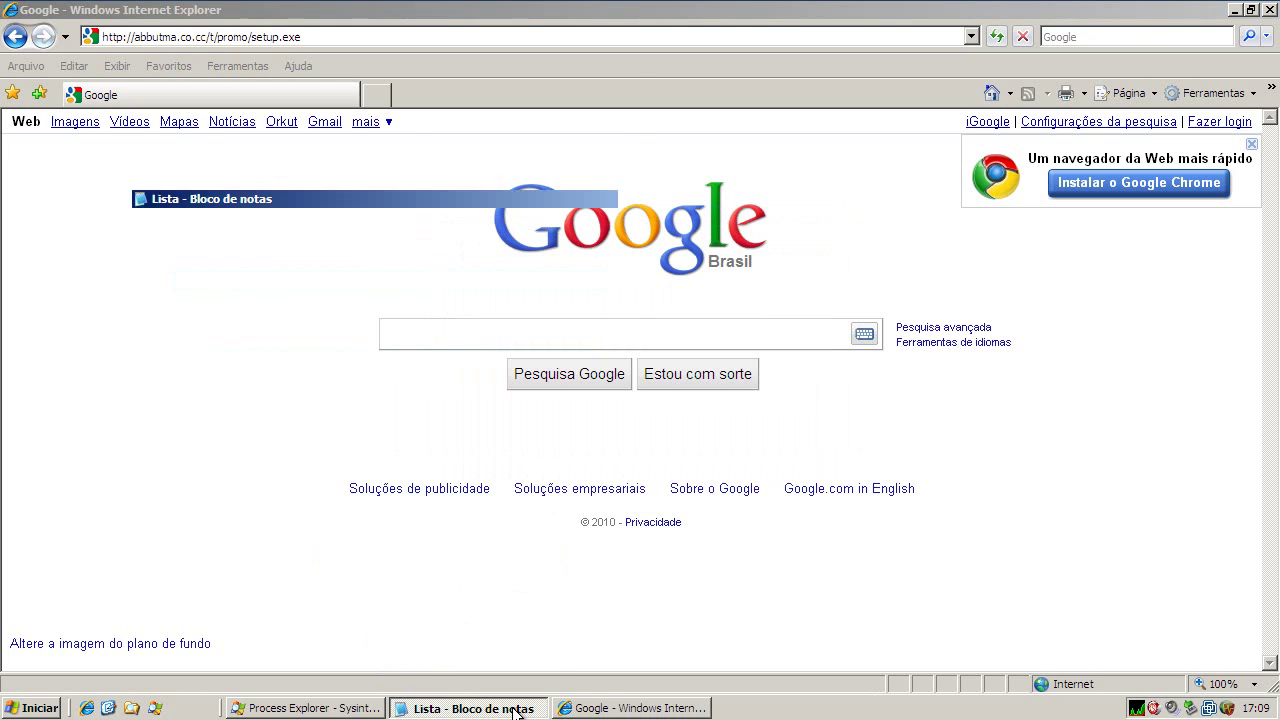
click(587, 79)
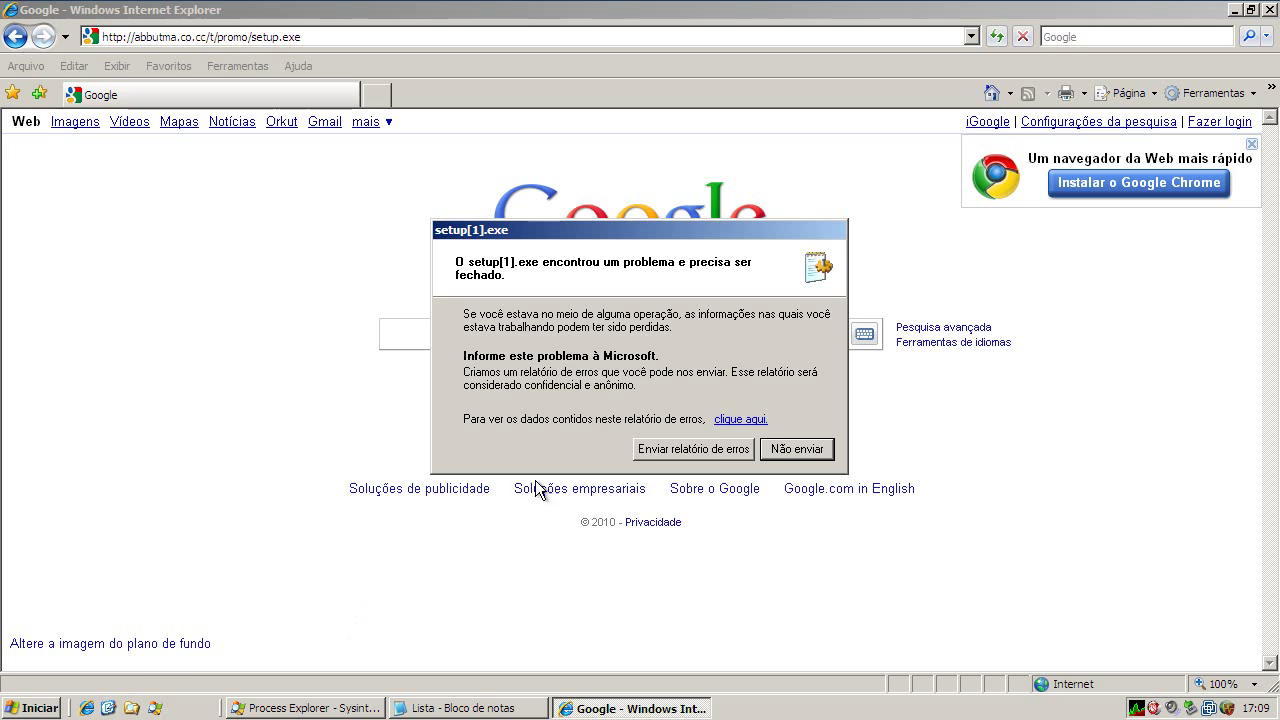
click(805, 449)
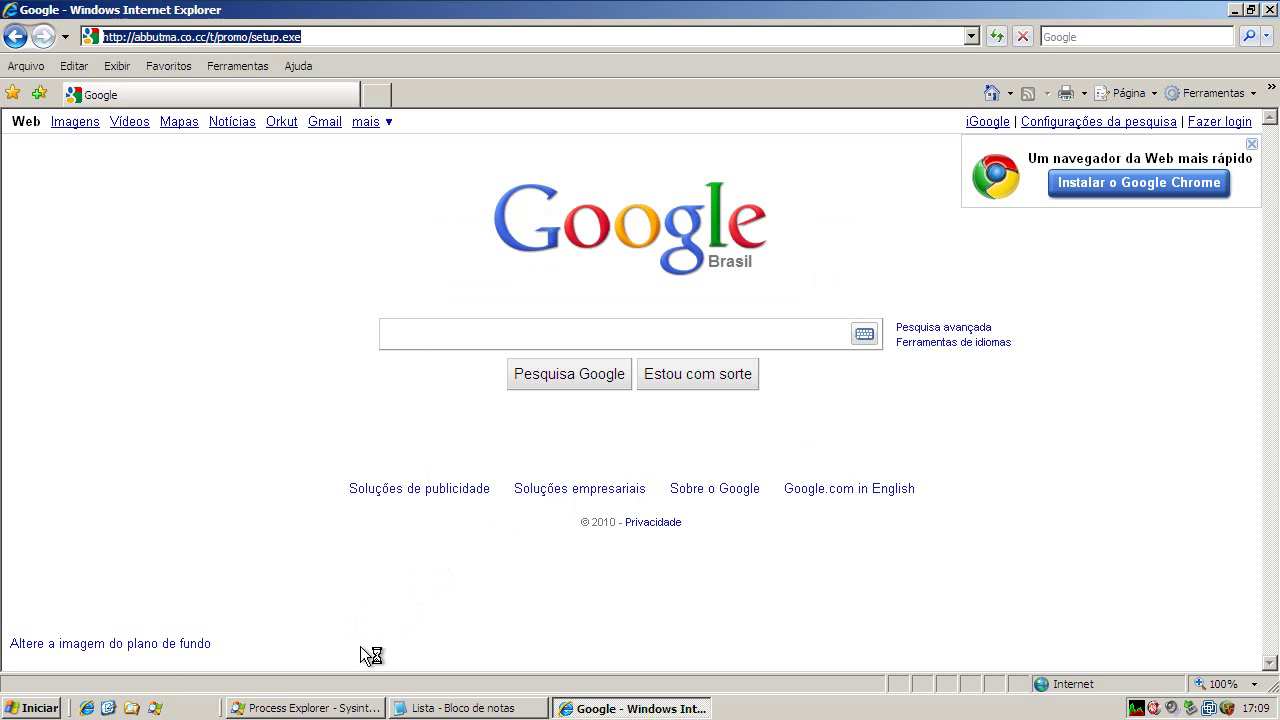
Check the running processes in Process Explorer, minimize it, and copy monovideo.ru/administrator/exe.exe from the Lista file
click(335, 708)
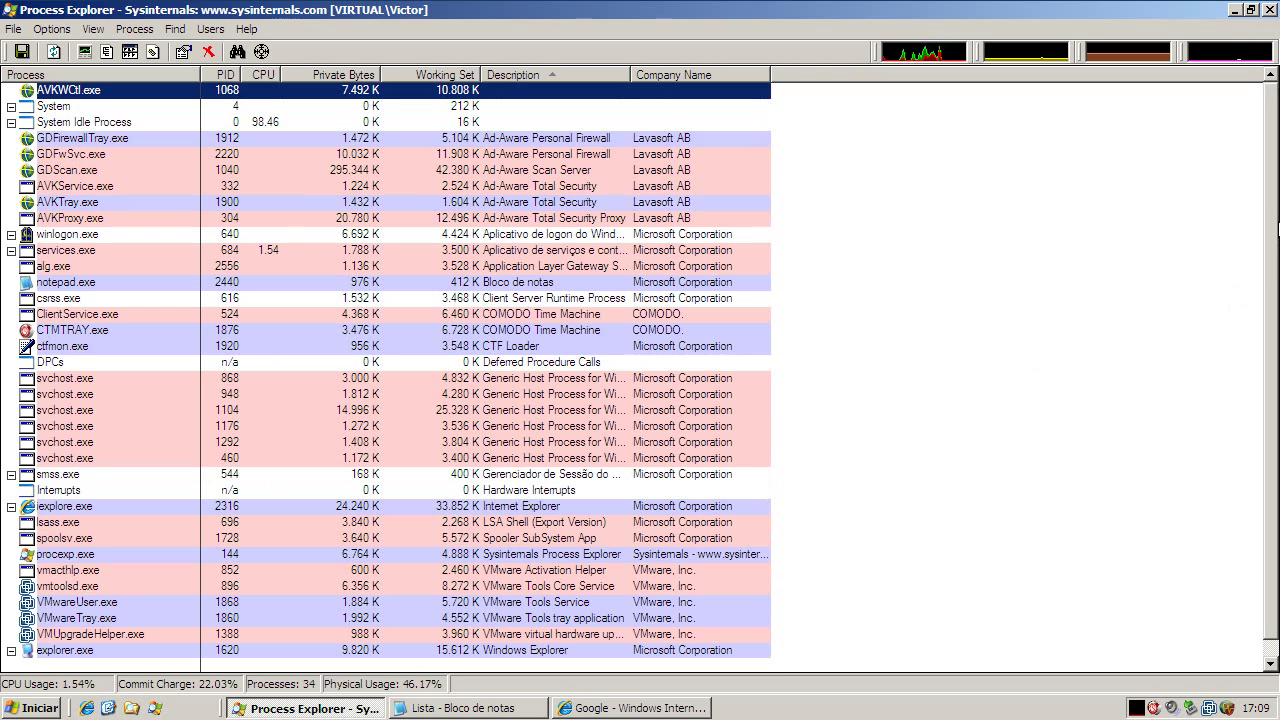
click(1236, 10)
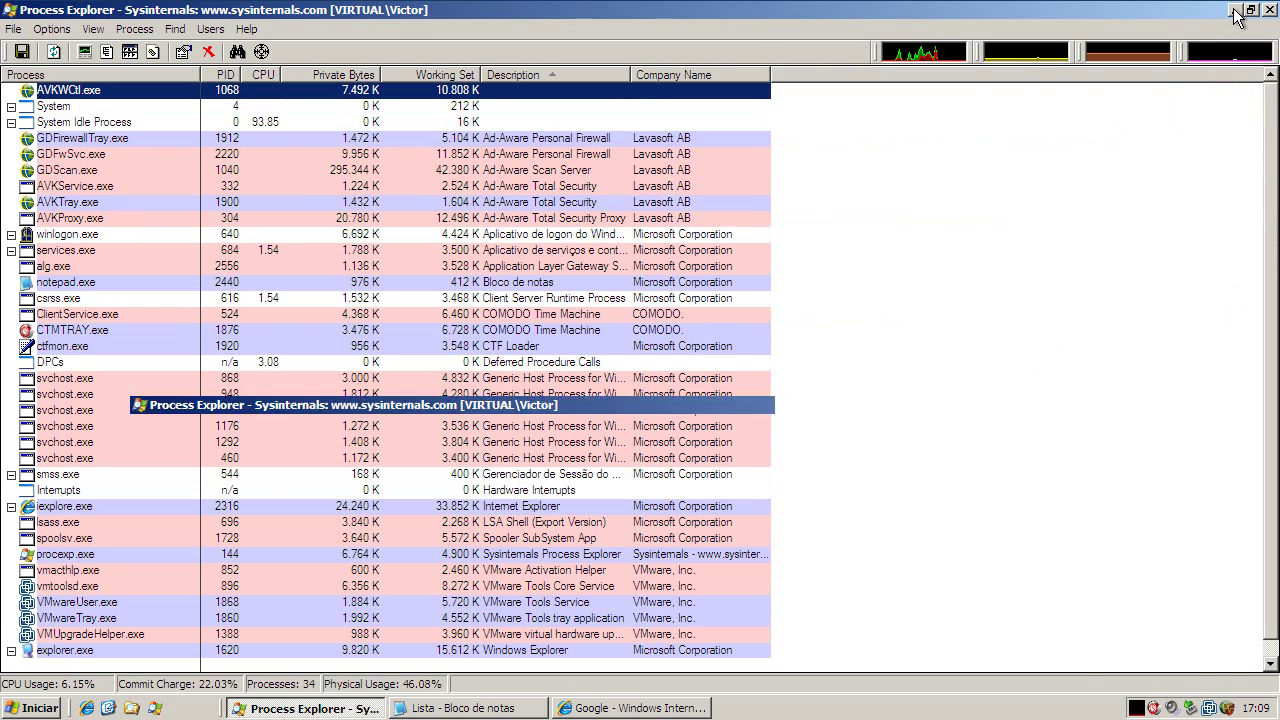
click(494, 705)
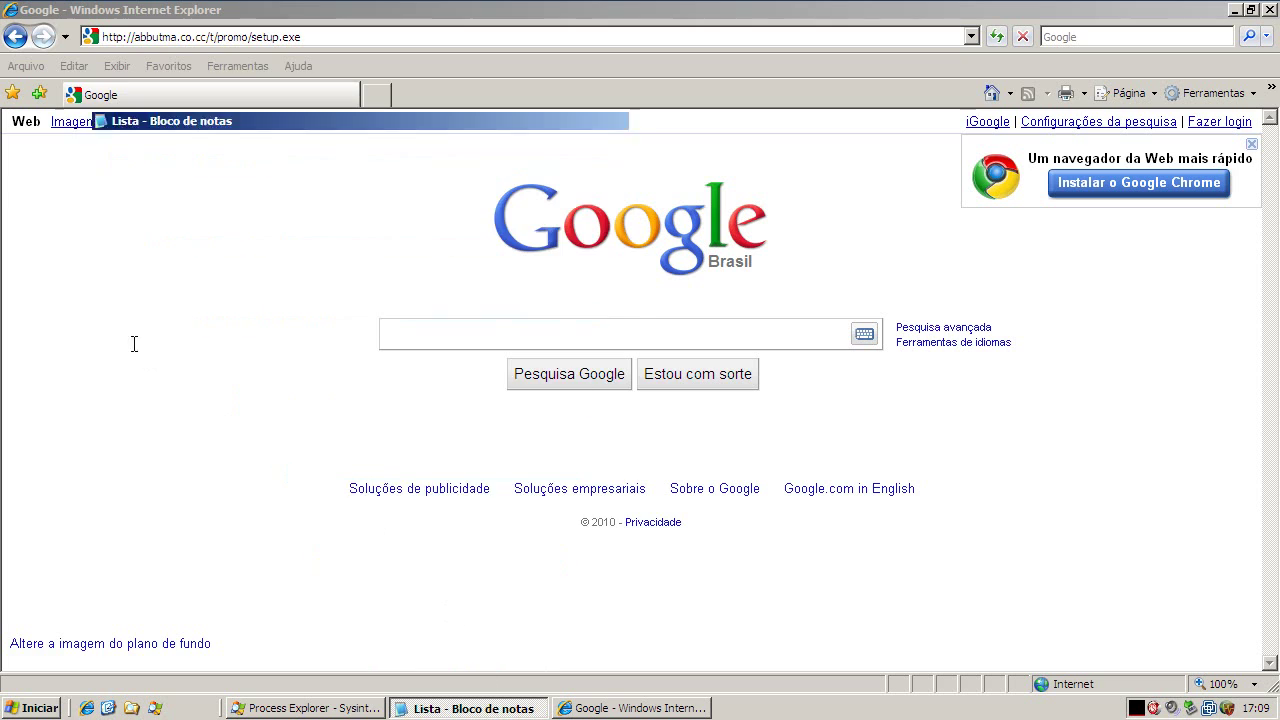
drag(88, 222, 562, 235)
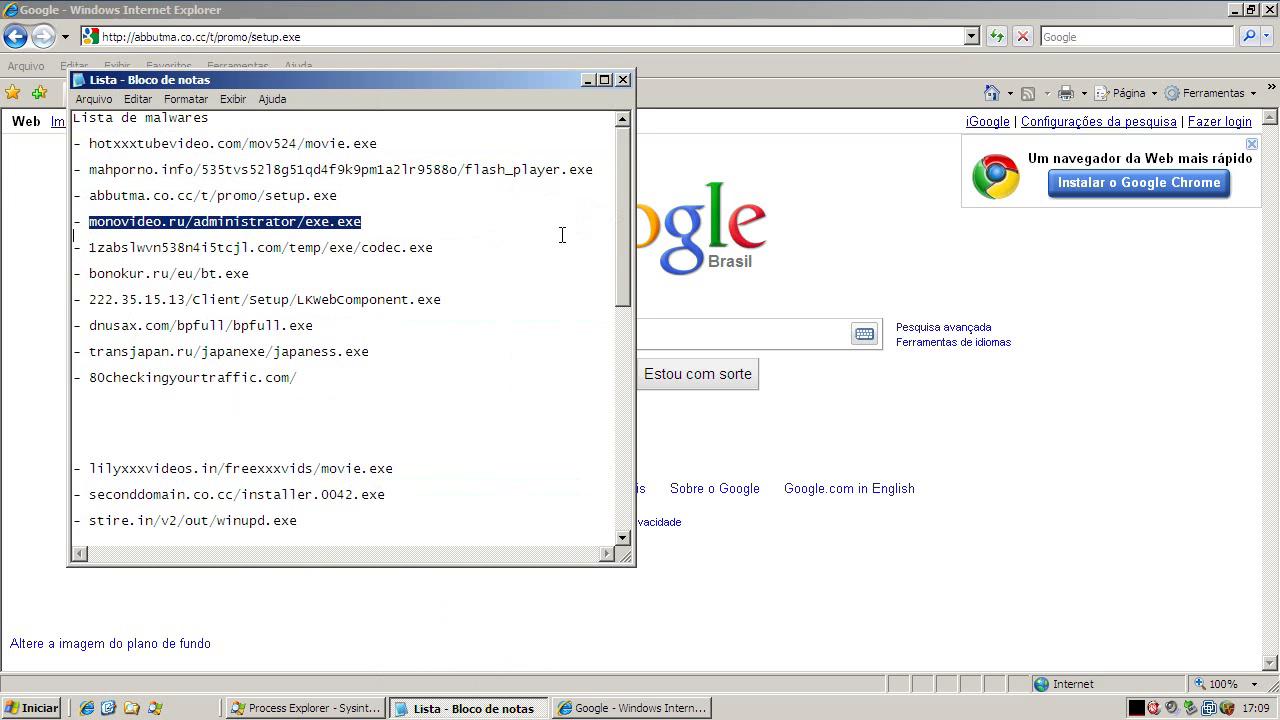
right_click(295, 236)
click(336, 290)
Load the copied address monovideo.ru/administrator/exe.exe in Internet Explorer and run the downloaded exe.exe
click(228, 44)
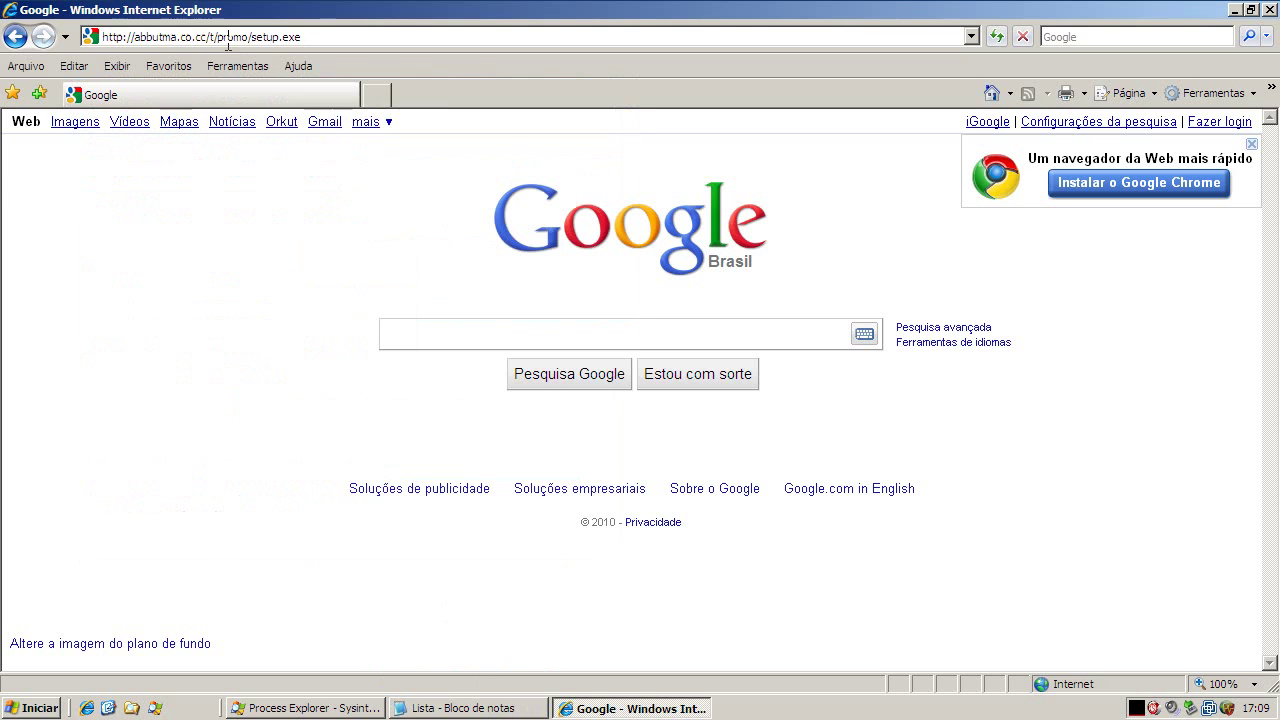
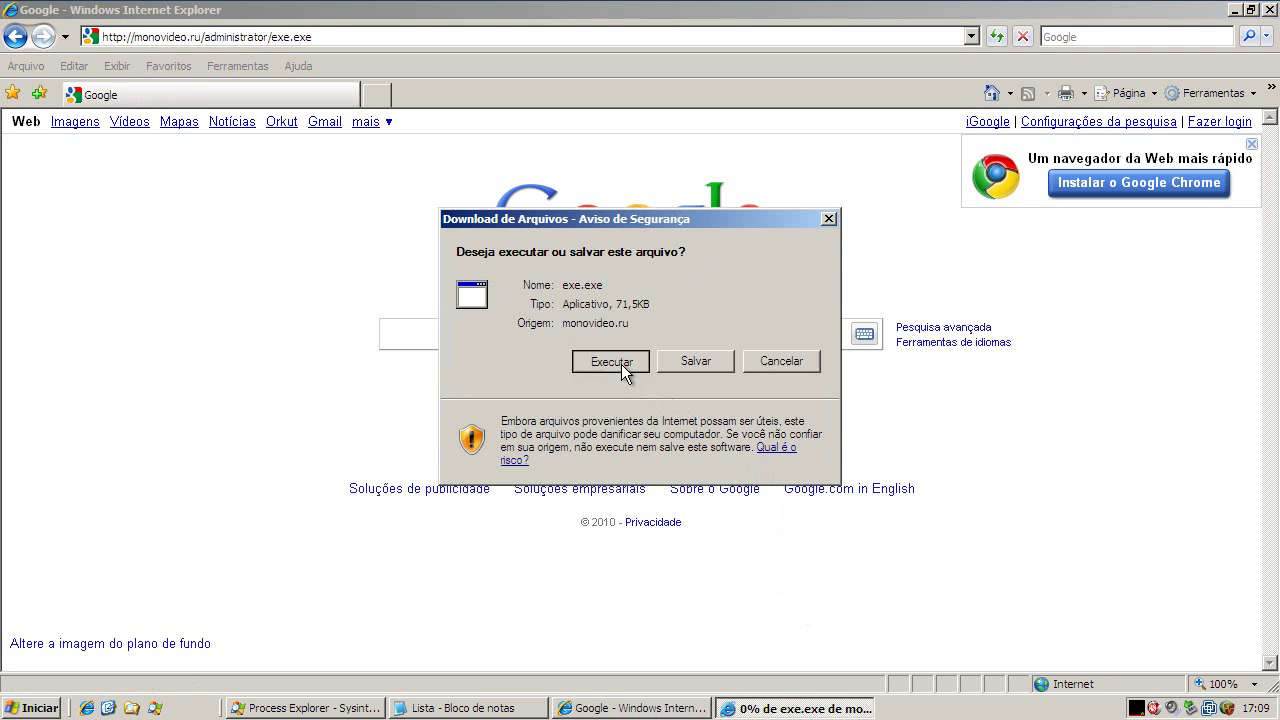
click(620, 363)
click(703, 352)
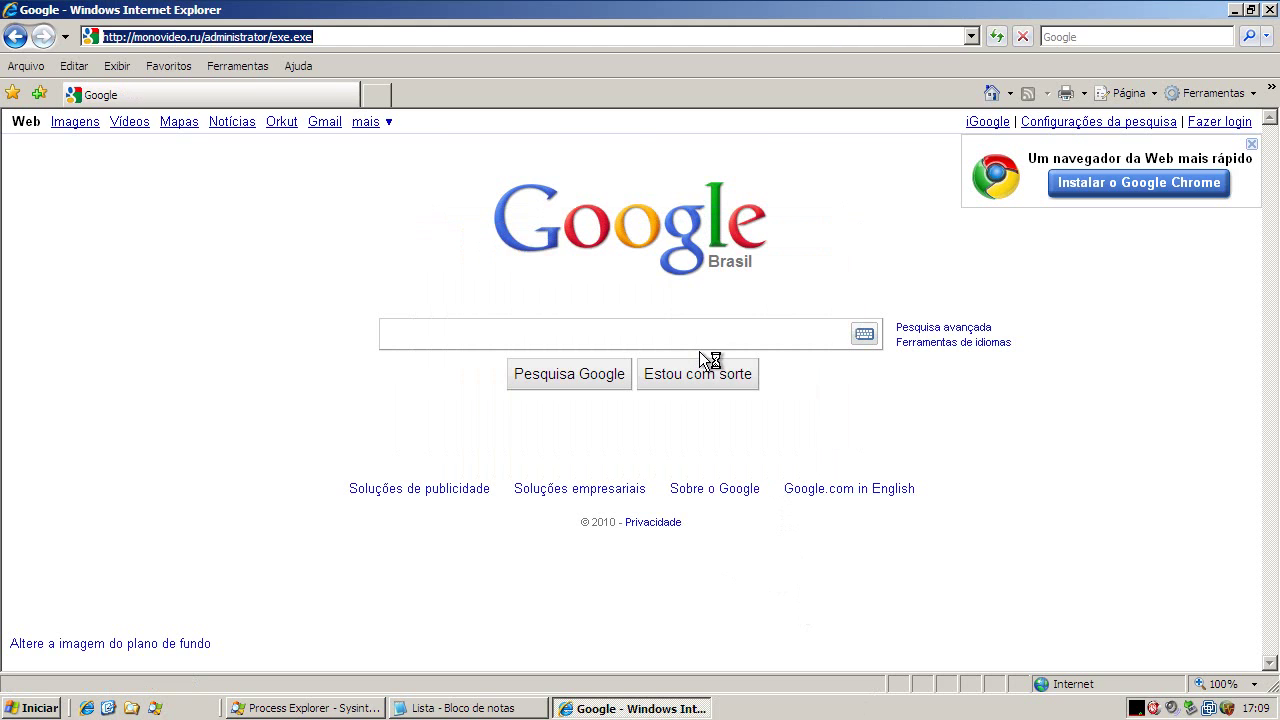
Recheck the process list in Process Explorer, minimize it, and copy 1zabslwvn538n4i5tcjl.com/temp/exe/codec.exe from the Lista file
click(374, 712)
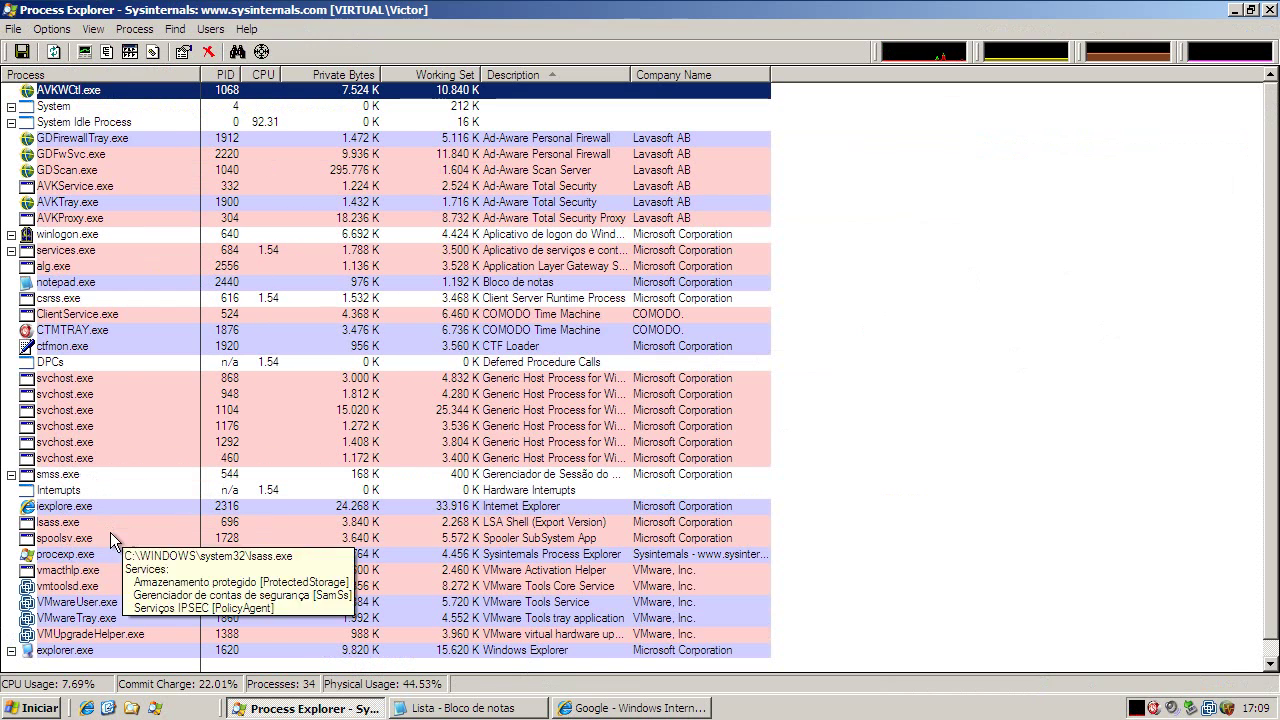
click(1237, 12)
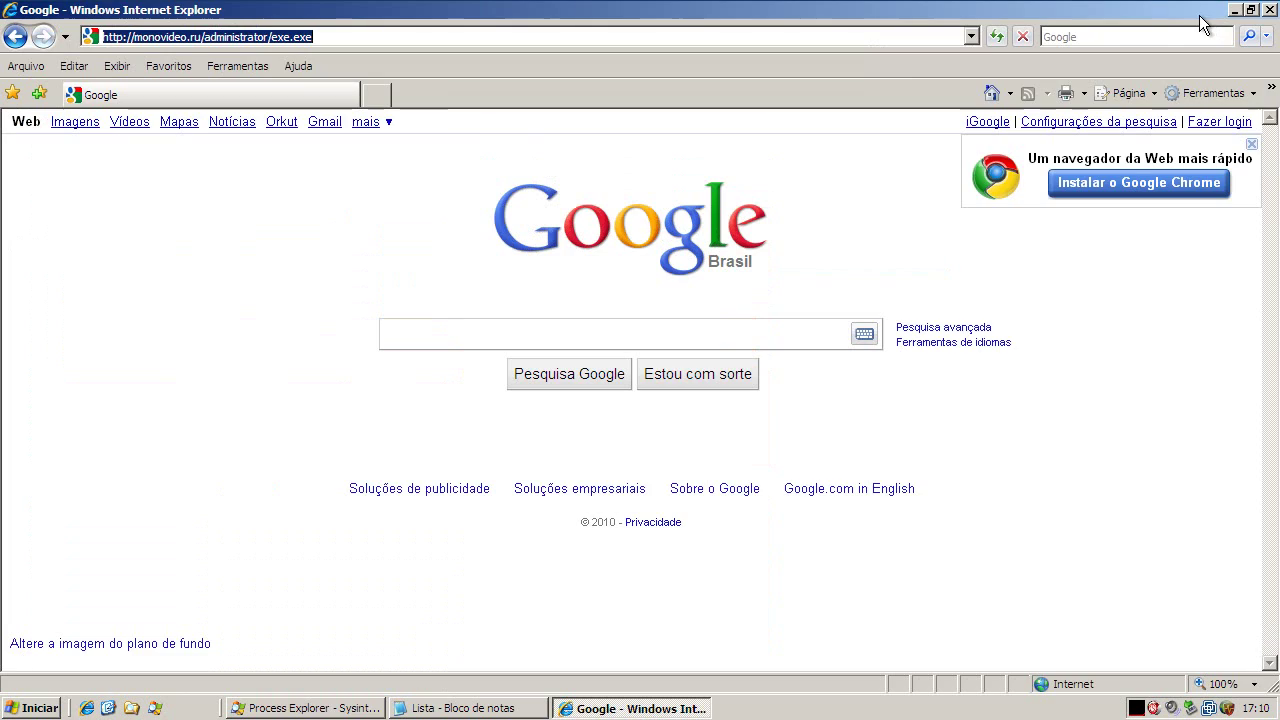
click(457, 708)
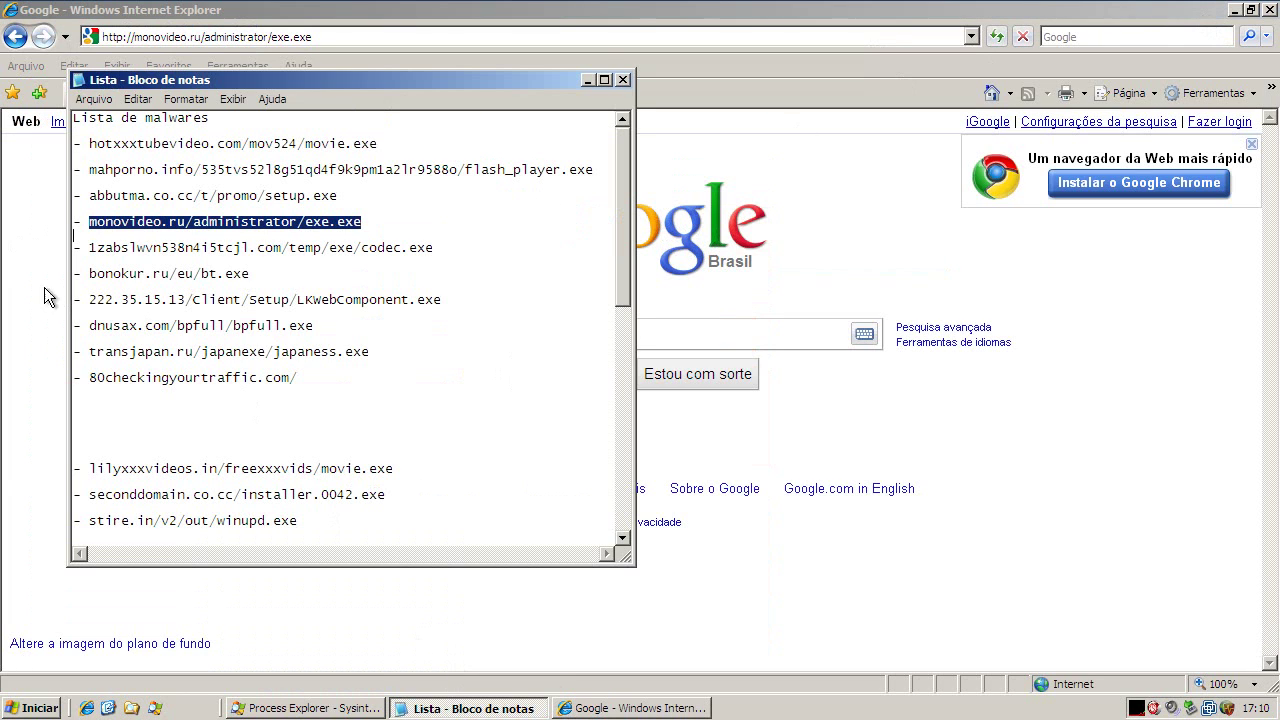
drag(79, 248, 670, 255)
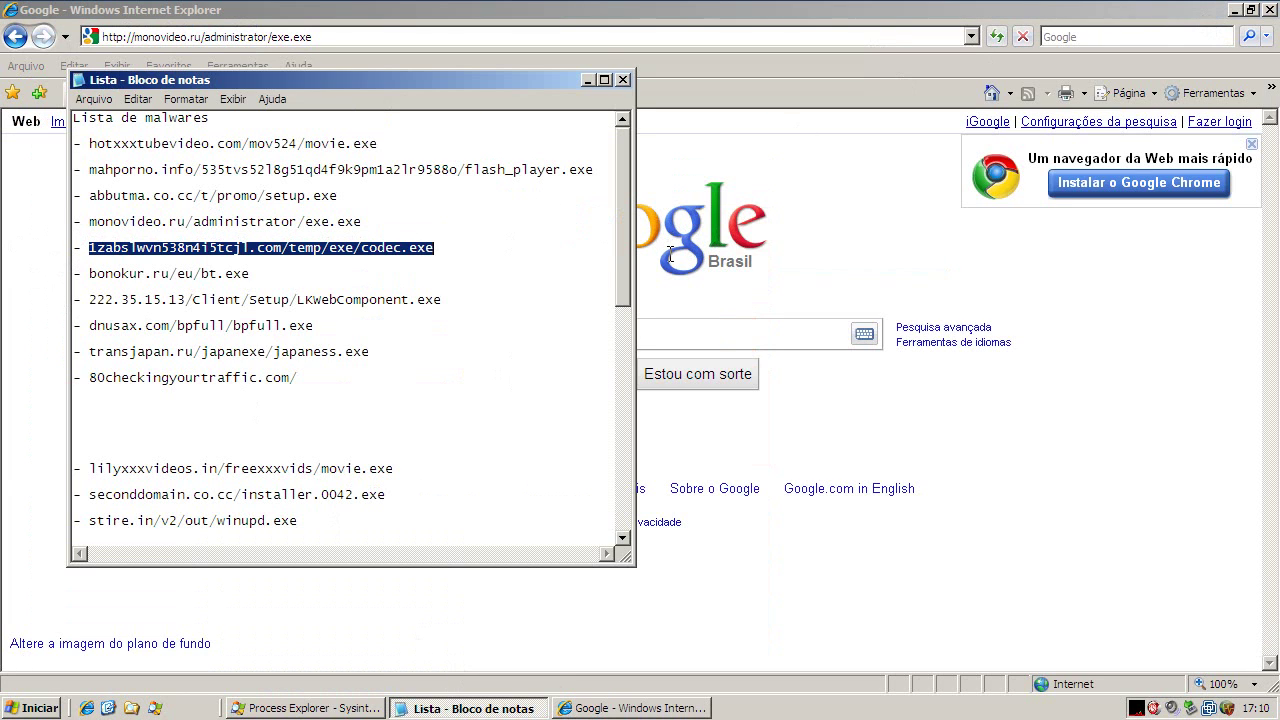
right_click(414, 249)
click(450, 300)
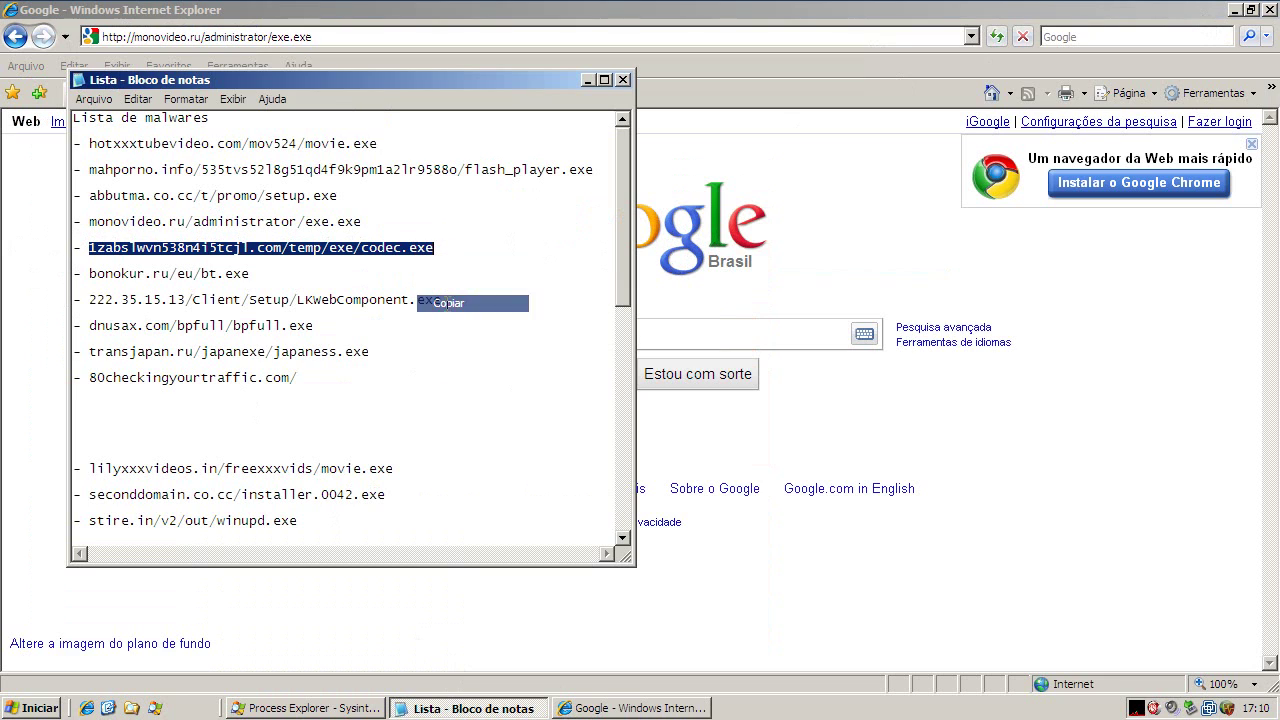
Replace the browser's address with the copied codec.exe link, load it, and dismiss the virus alert
click(316, 43)
drag(316, 40, 103, 37)
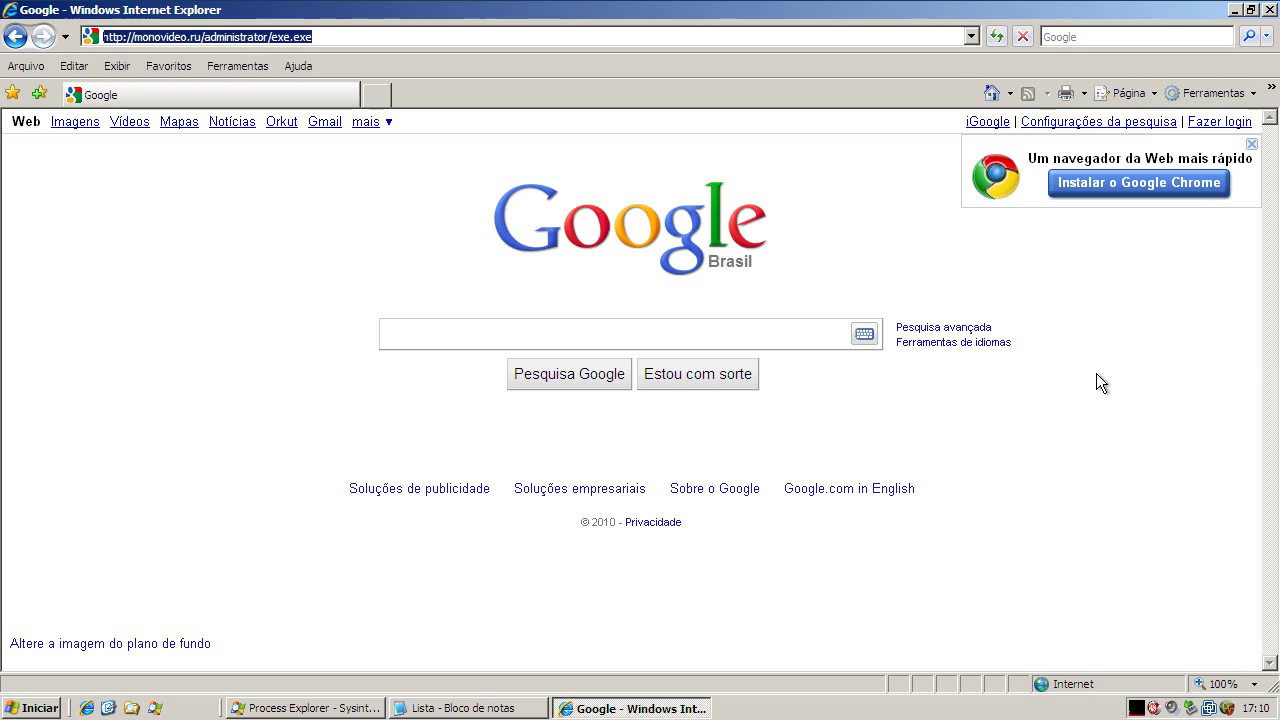
key(ctrl+v)
key(Return)
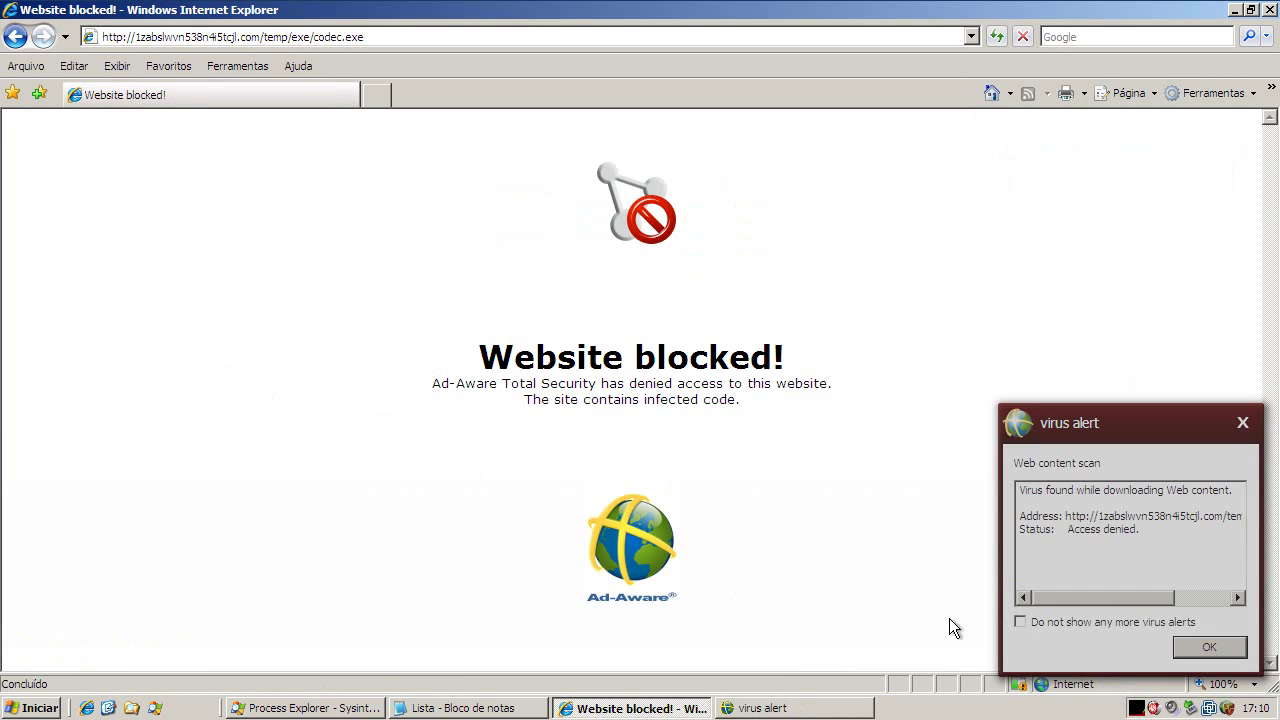
click(1207, 648)
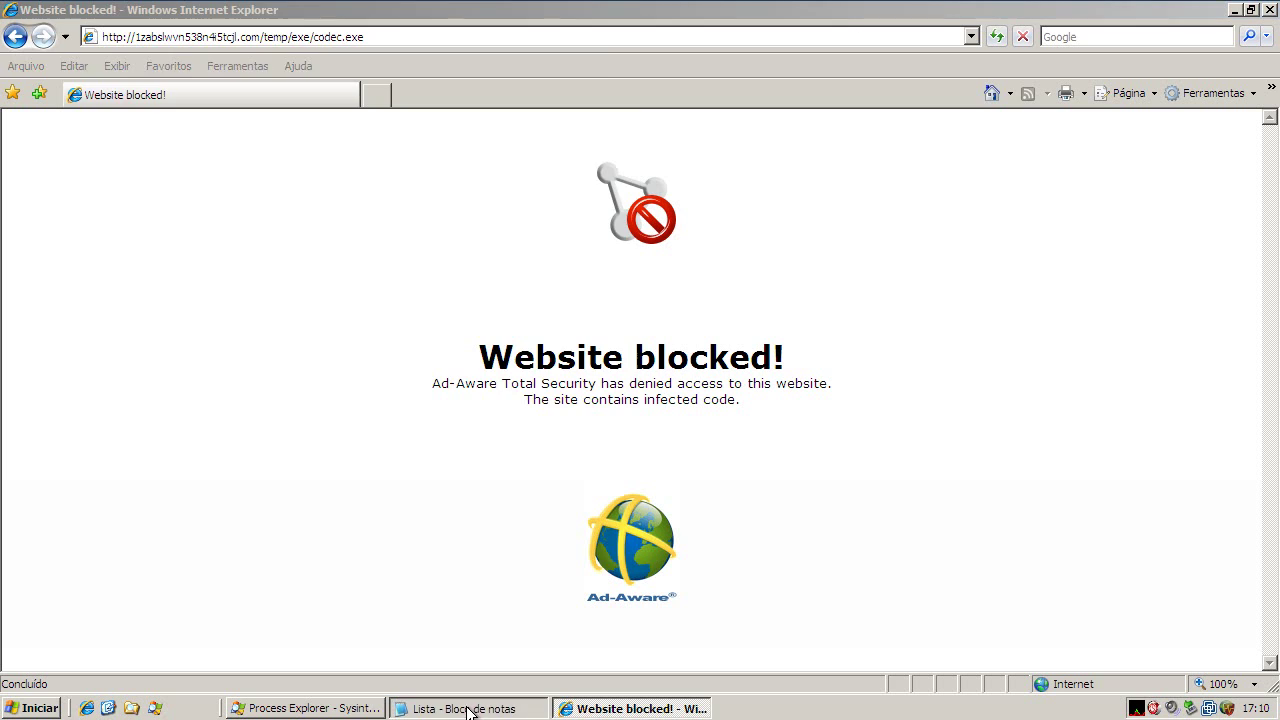
Switch to the Lista file and copy the address bonokur.ru/eu/bt.exe
click(468, 709)
drag(90, 272, 366, 271)
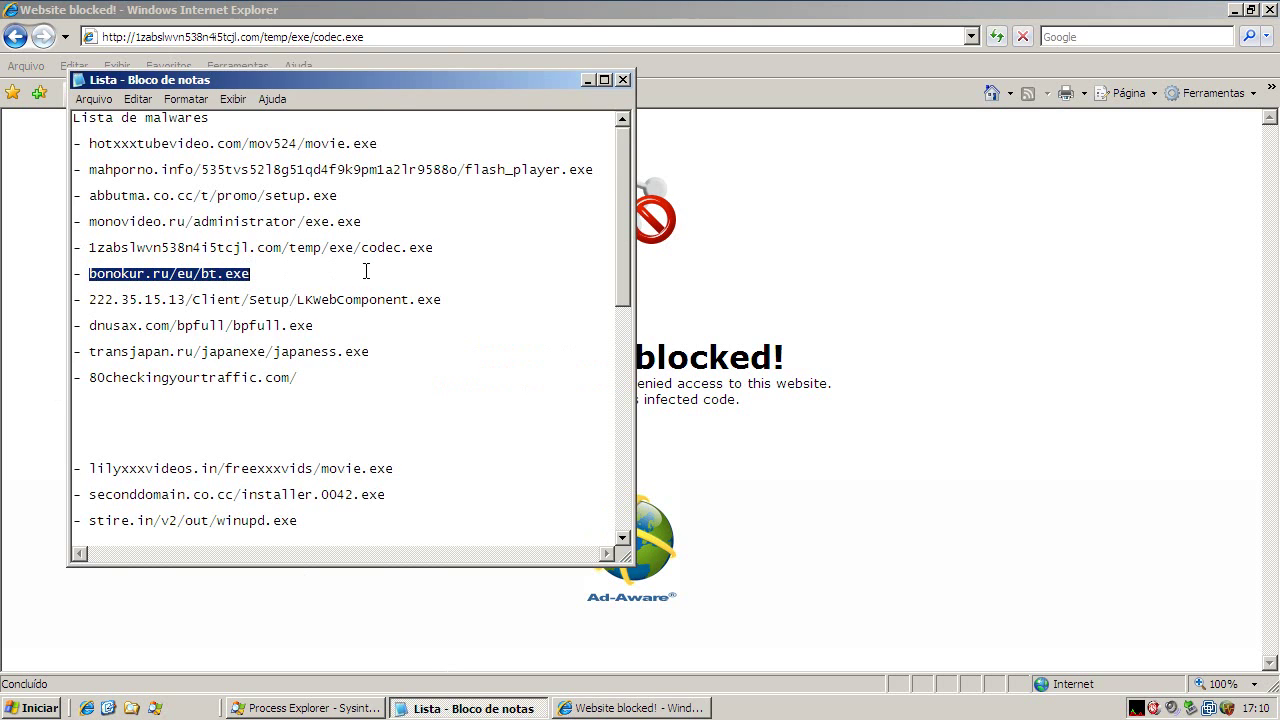
right_click(211, 271)
click(250, 323)
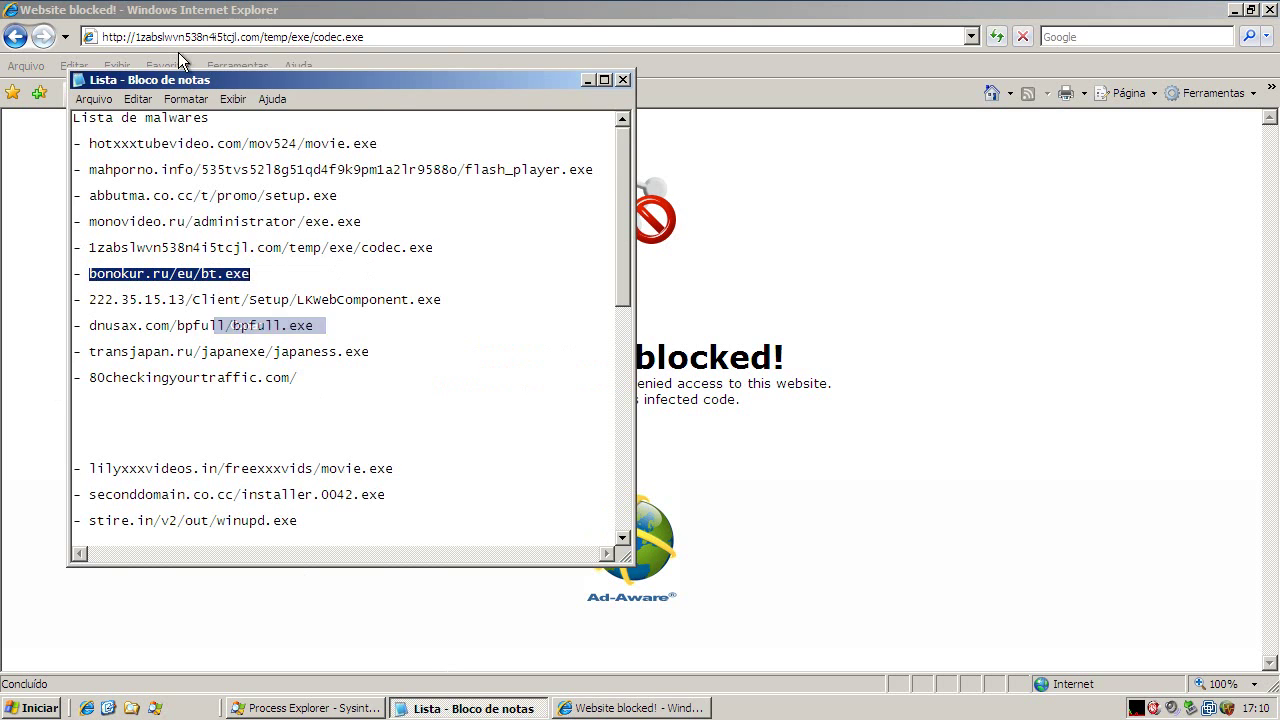
Load bonokur.ru/eu/bt.exe in Internet Explorer and dismiss the virus alert
click(178, 36)
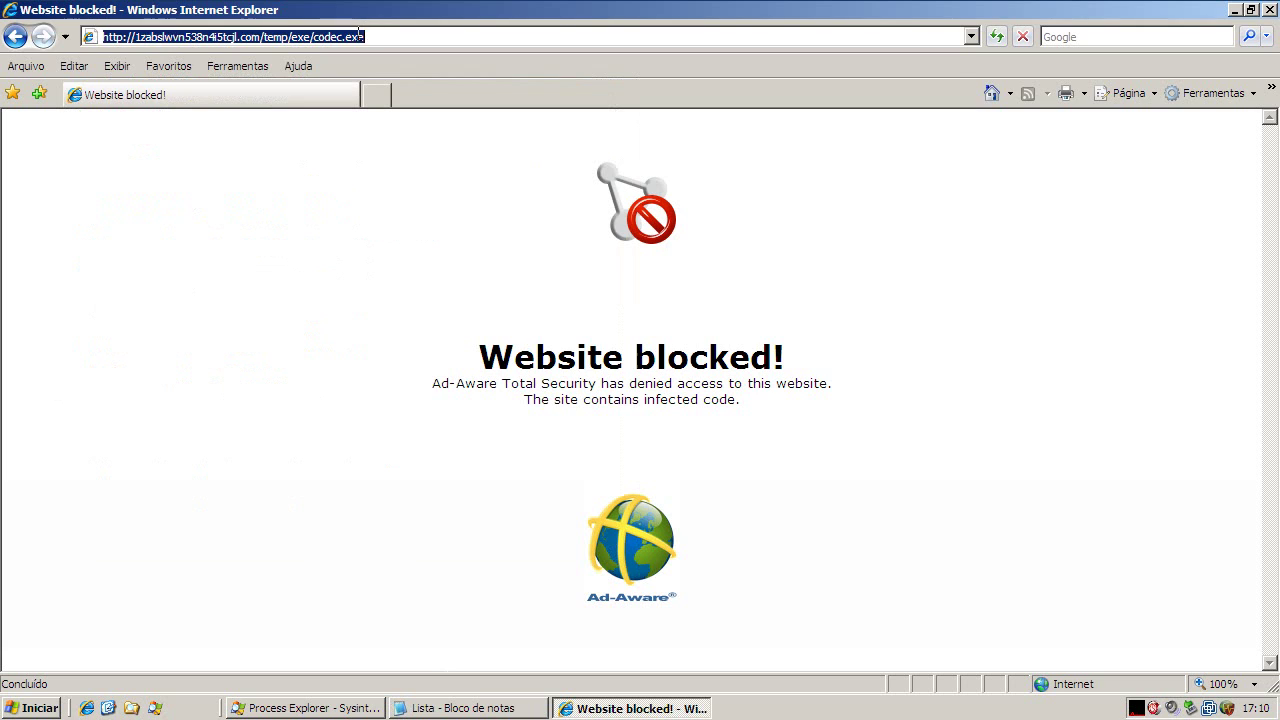
key(ctrl+v)
key(Return)
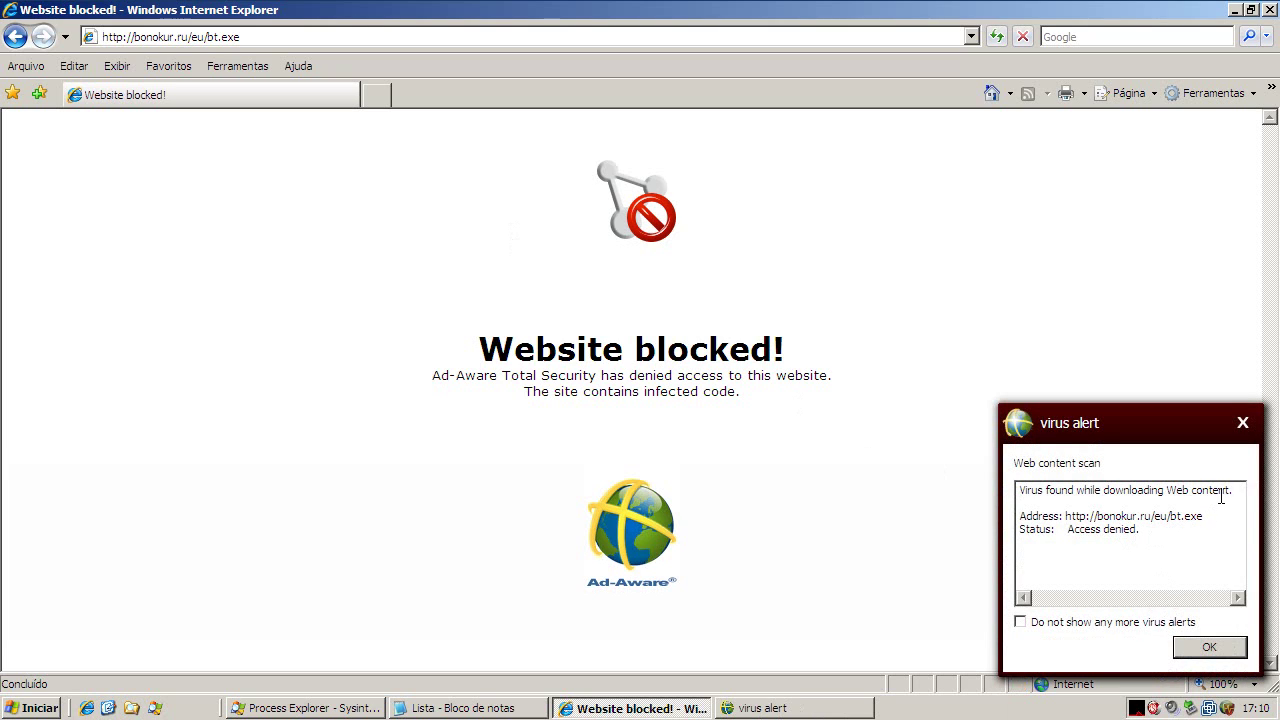
click(1209, 647)
Switch to the Lista file and copy the address 222.35.15.13/Client/Setup/LKWebComponent.exe
click(465, 708)
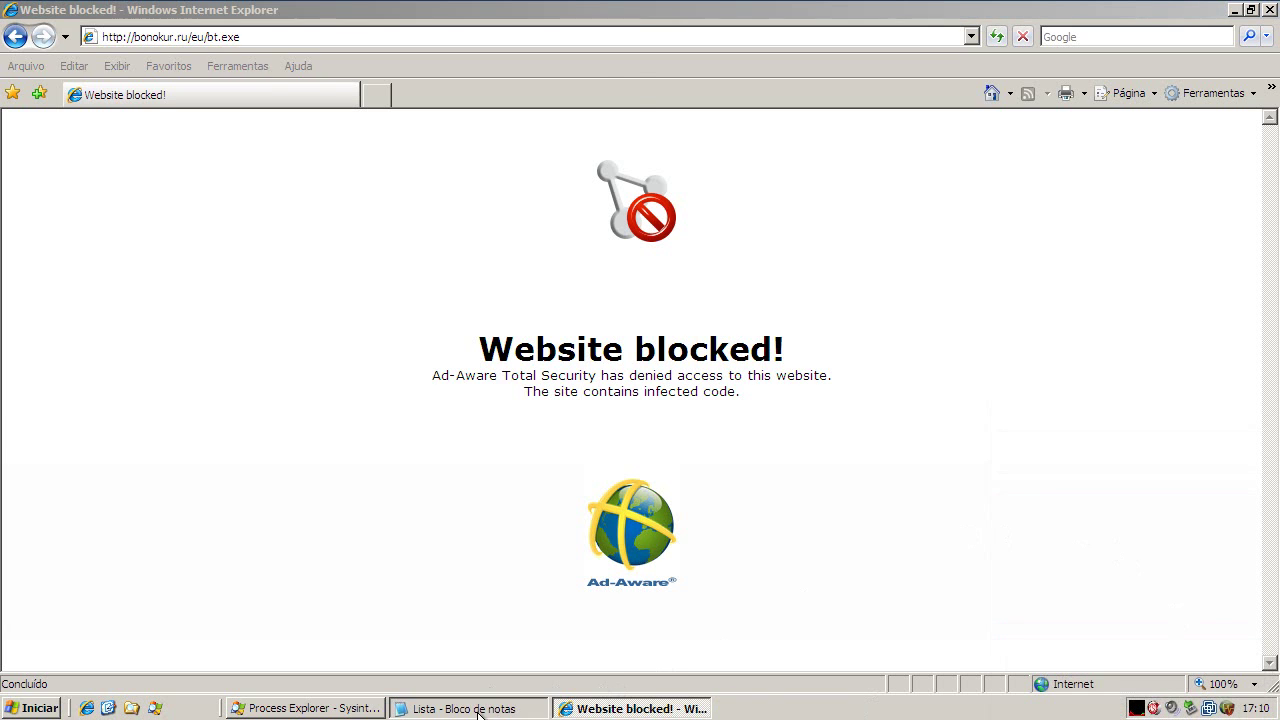
drag(89, 299, 471, 300)
right_click(350, 300)
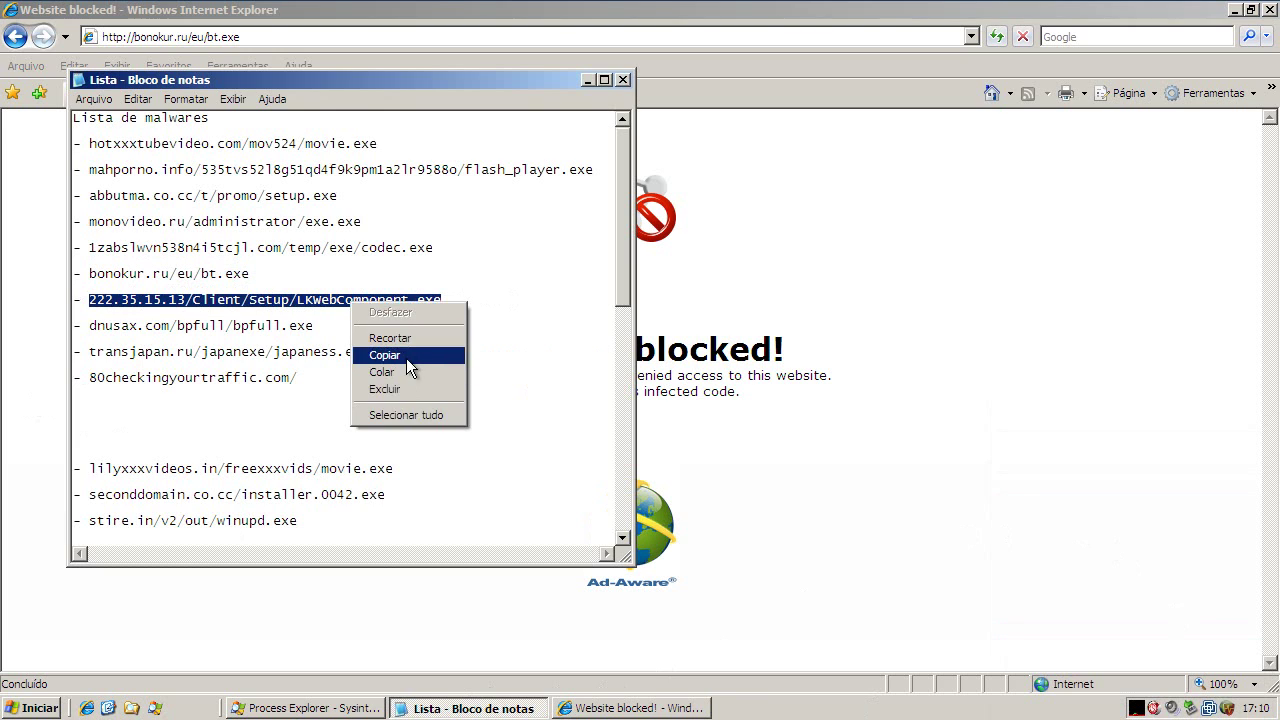
click(406, 357)
Load 222.35.15.13/Client/Setup/LKWebComponent.exe in Internet Explorer and choose to run the file so its download starts
click(234, 36)
key(ctrl+v)
key(Return)
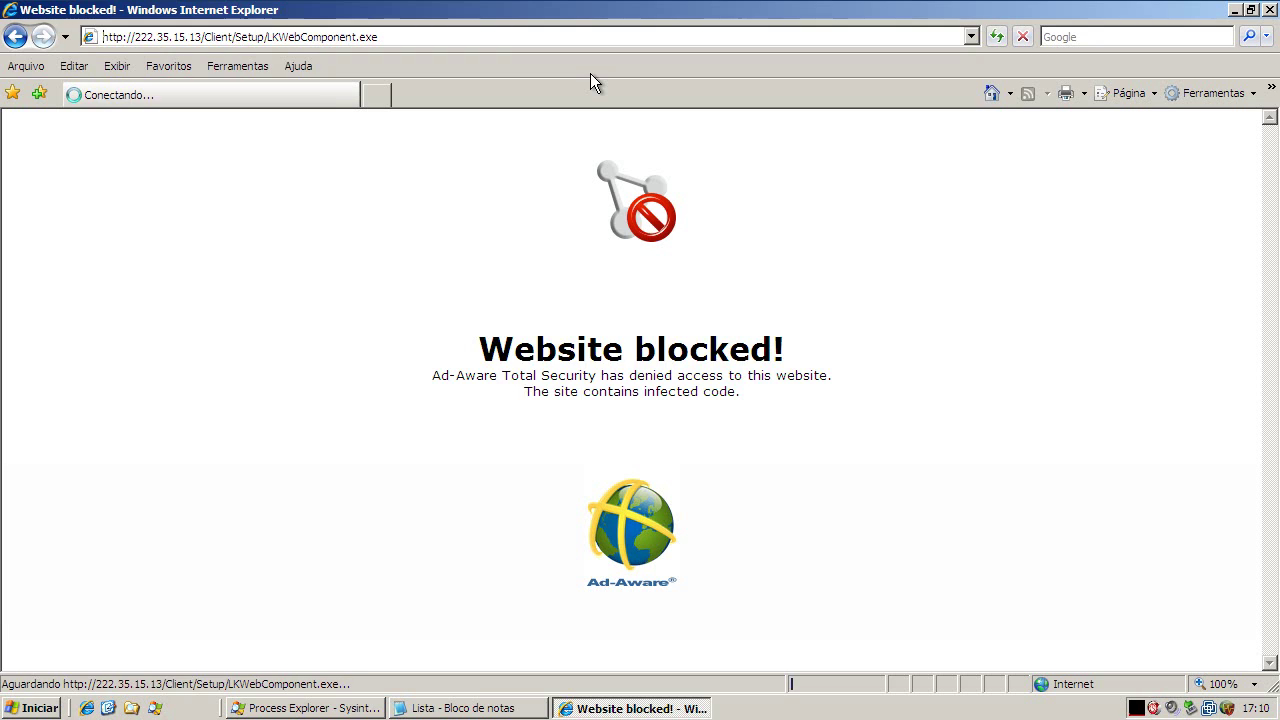
click(621, 360)
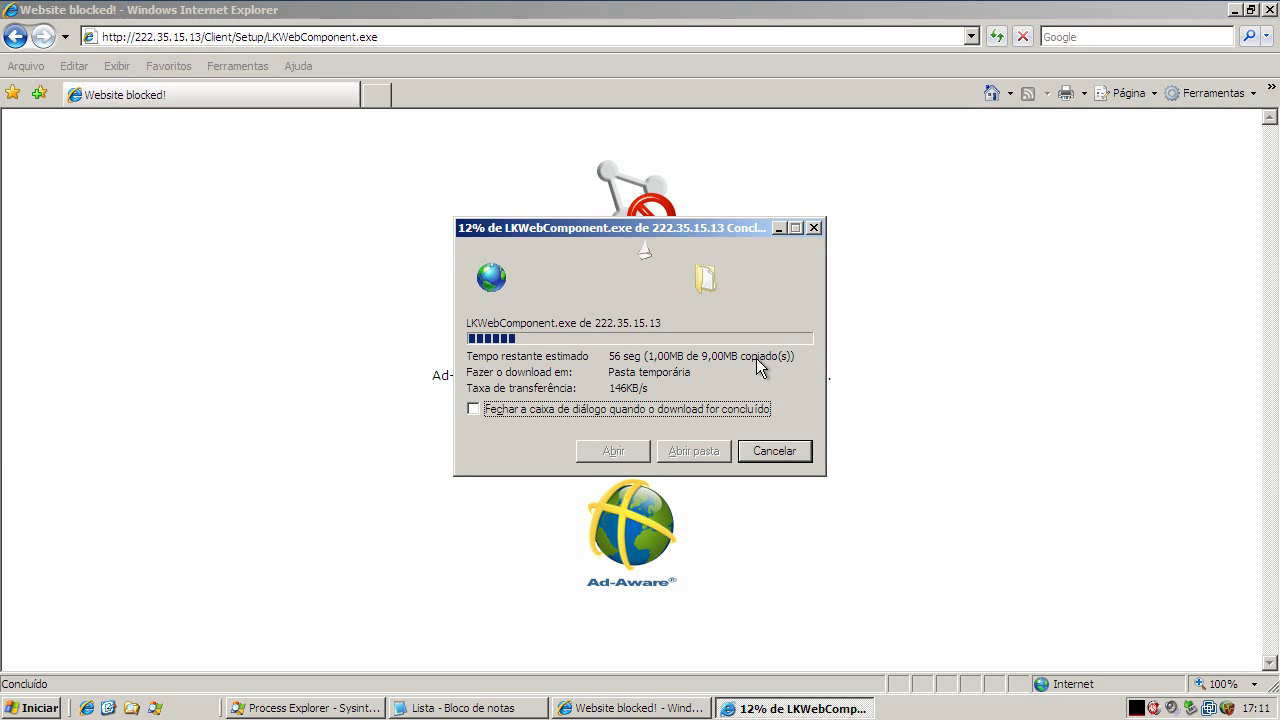
While LKWebComponent.exe downloads, switch to the Lista file and copy the address dnusax.com/bpfull/bpfull.exe
click(440, 708)
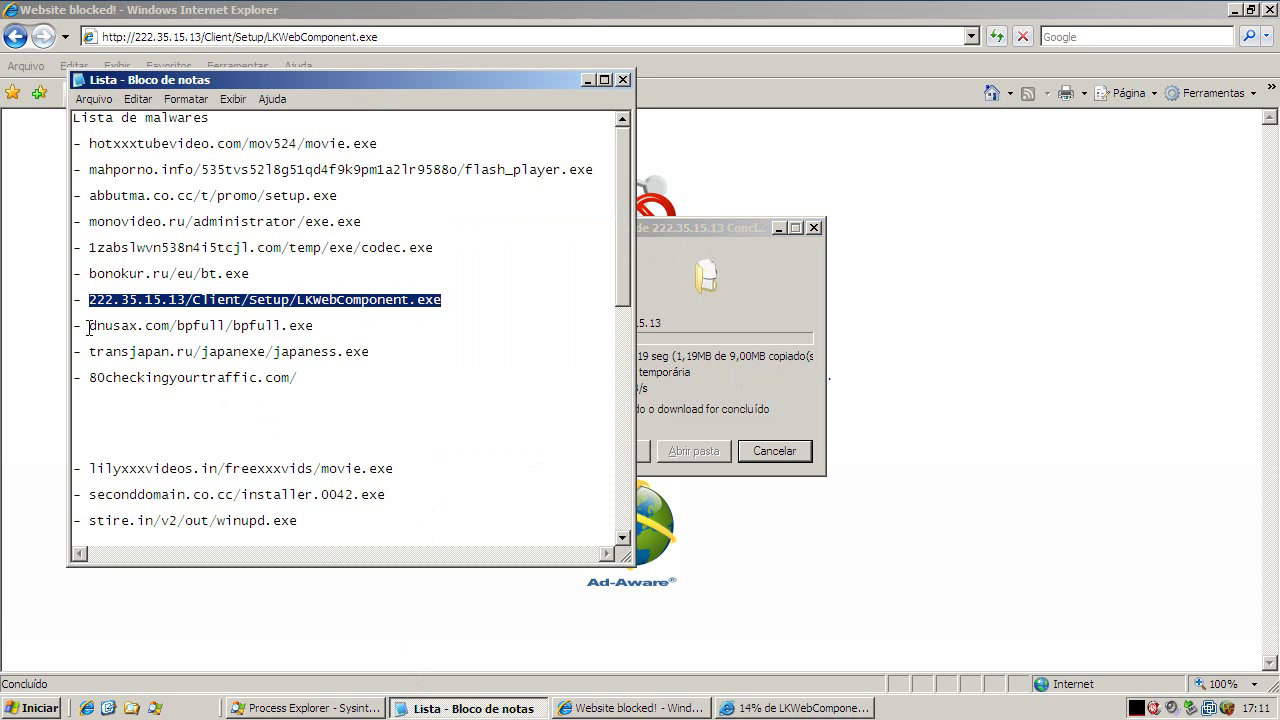
drag(88, 325, 343, 325)
right_click(294, 324)
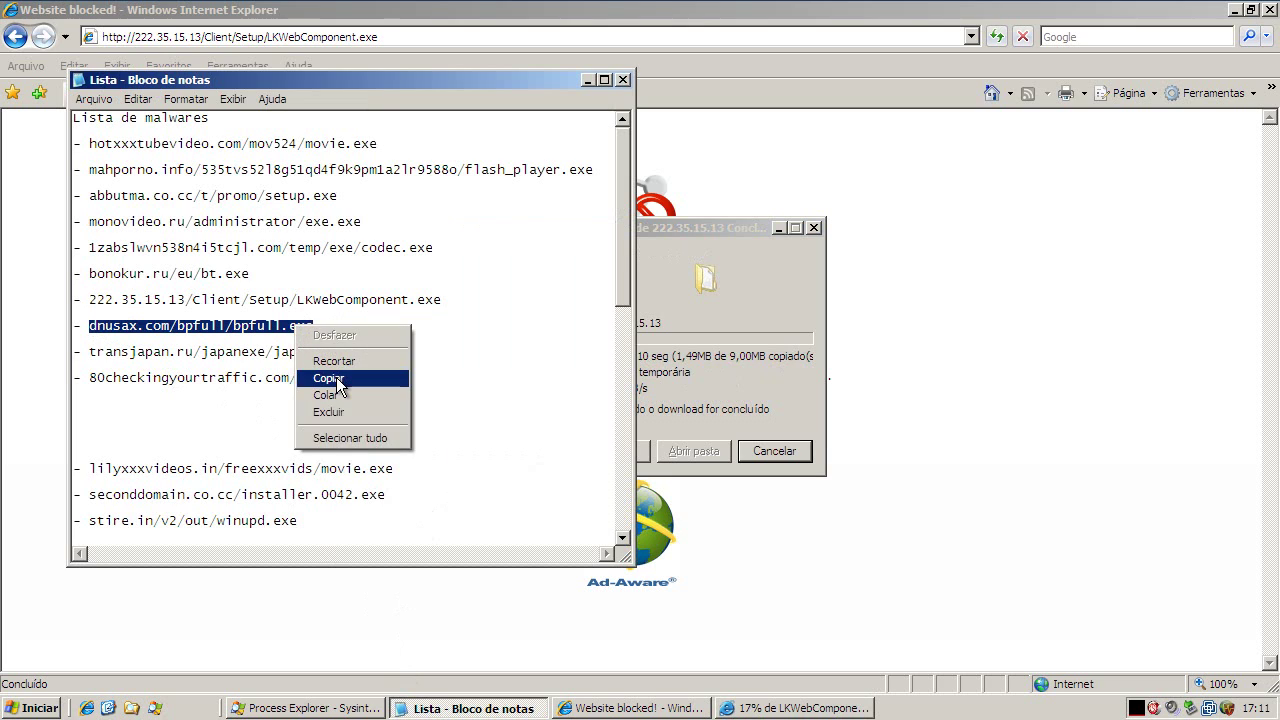
click(340, 379)
Return to Internet Explorer's home page and load the copied address dnusax.com/bpfull/bpfull.exe
click(851, 116)
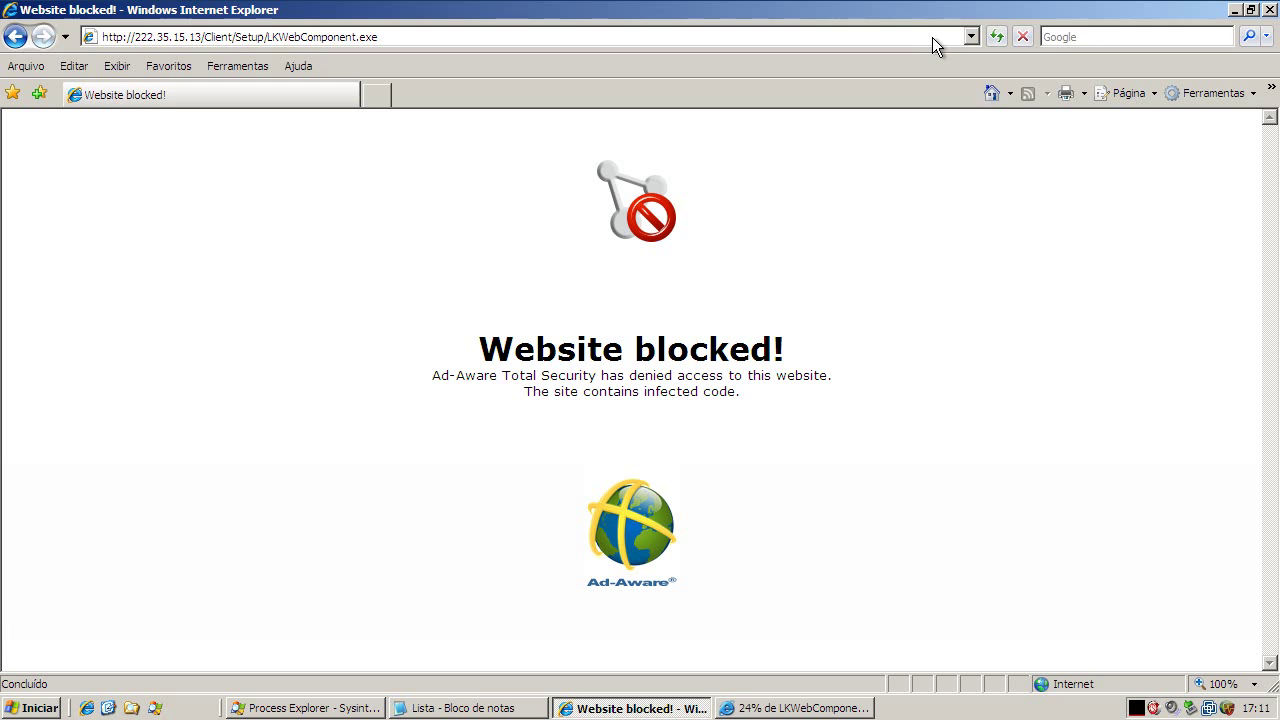
click(988, 92)
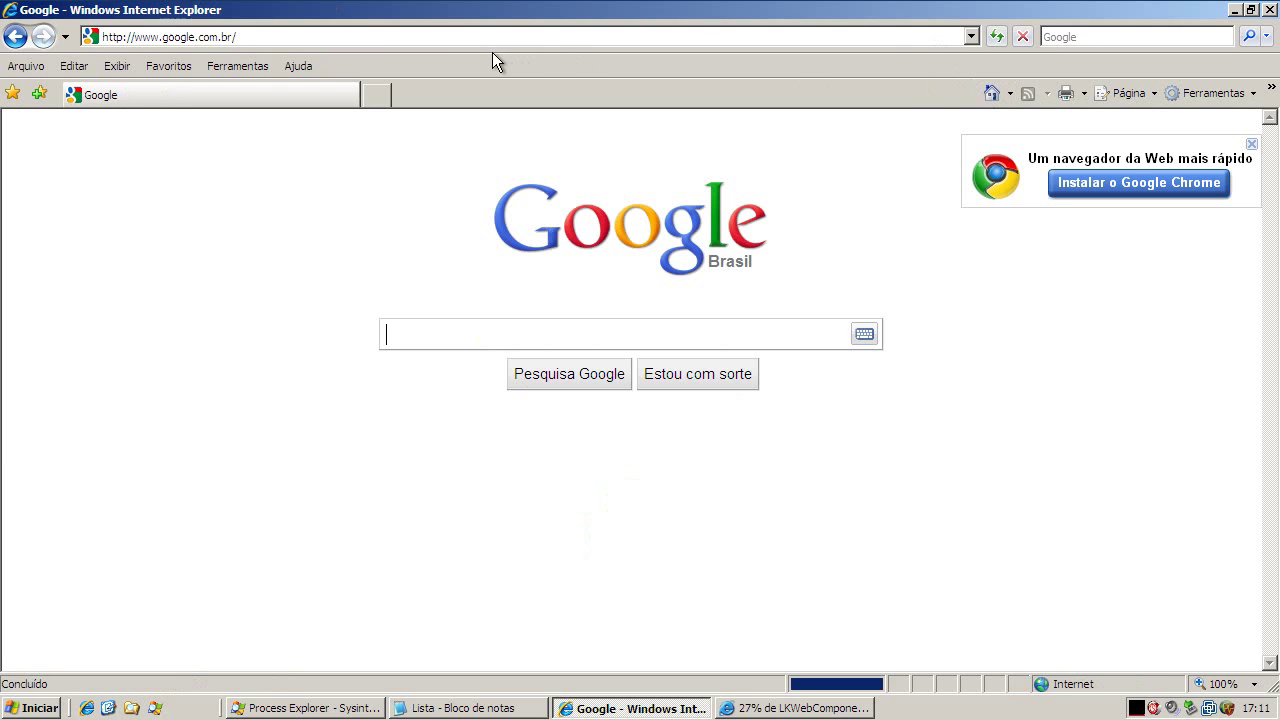
click(443, 37)
key(ctrl+v)
key(Return)
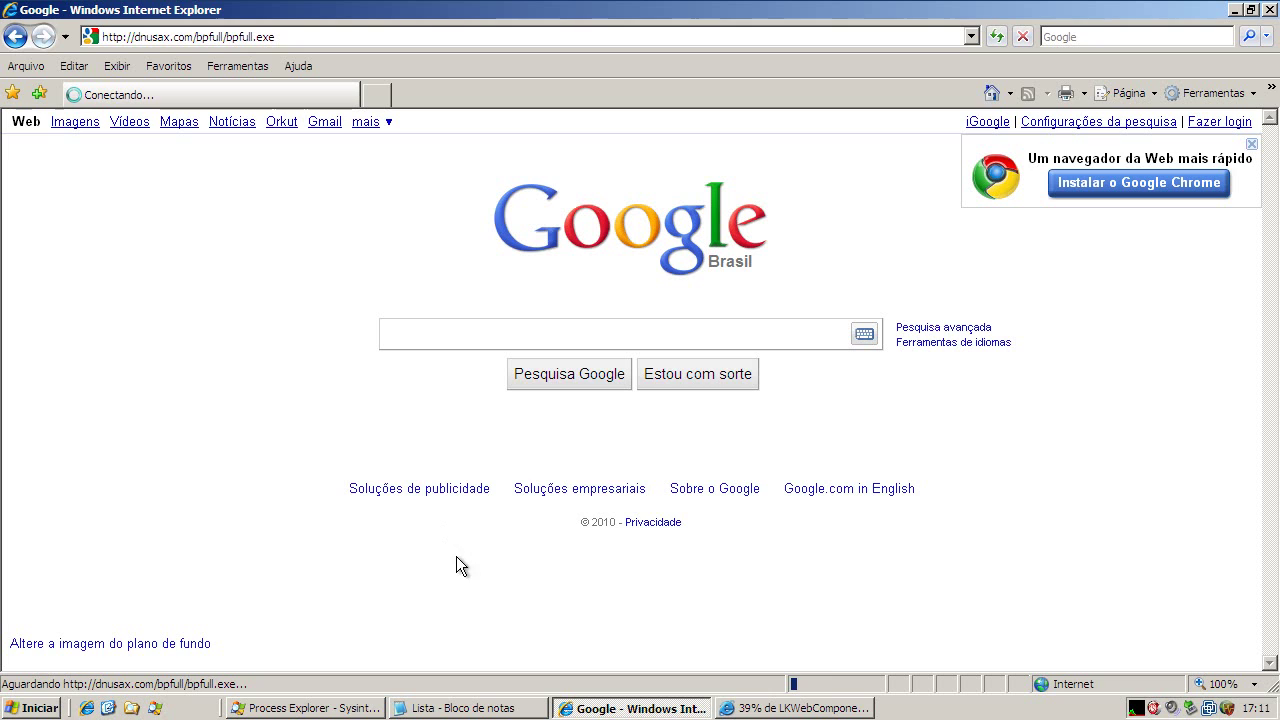
Dismiss the dnusax.com virus alert, copy transjapan.ru/japanexe/japaness.exe from the Lista file, and minimize the file
click(527, 708)
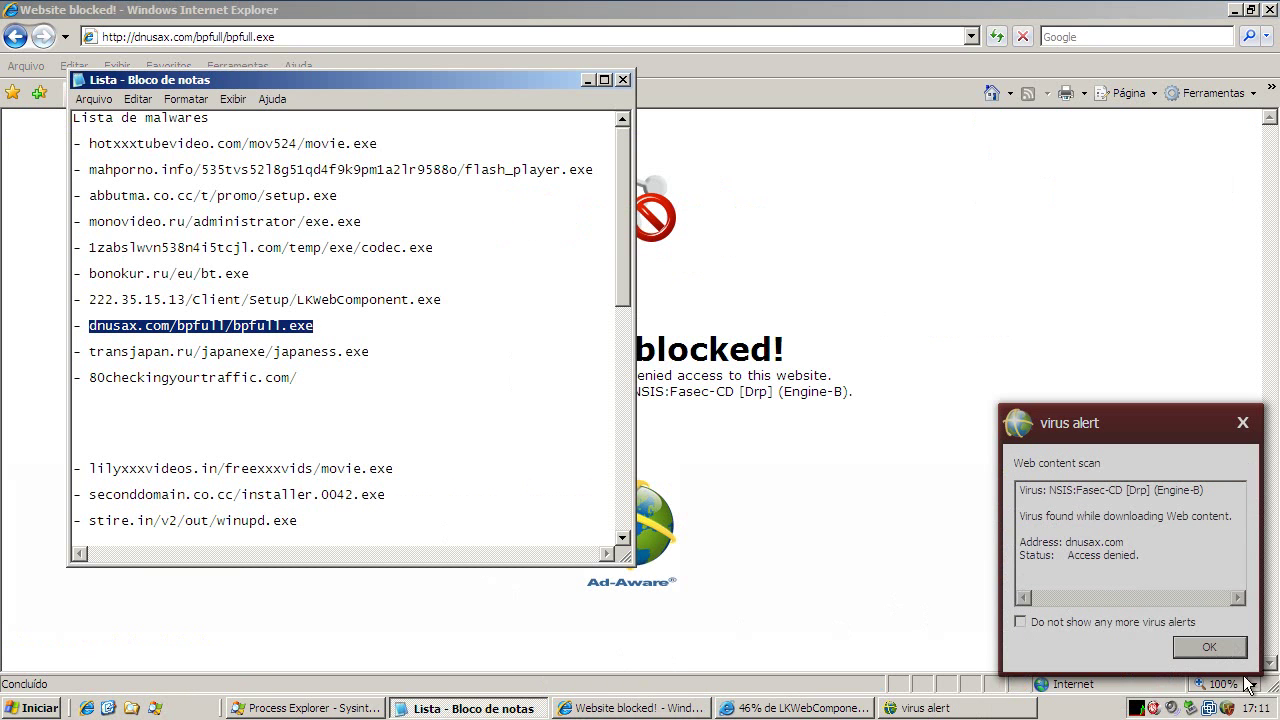
click(1209, 647)
drag(89, 351, 390, 354)
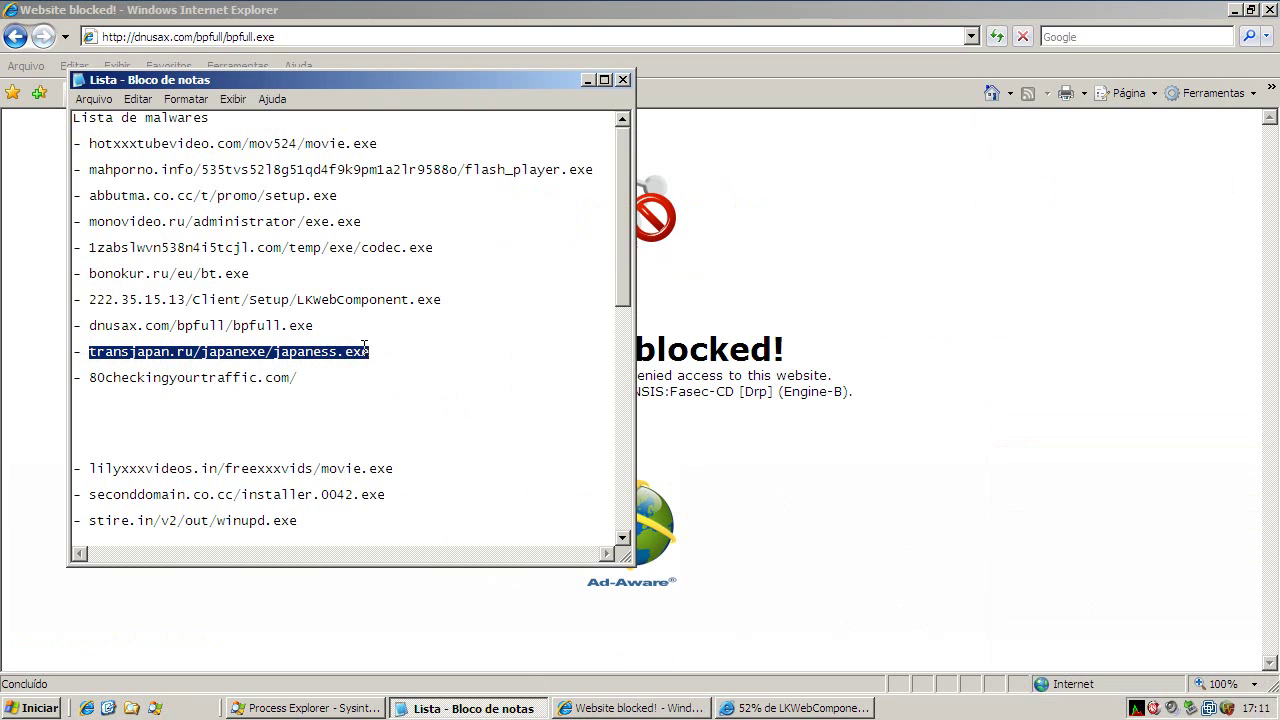
right_click(364, 352)
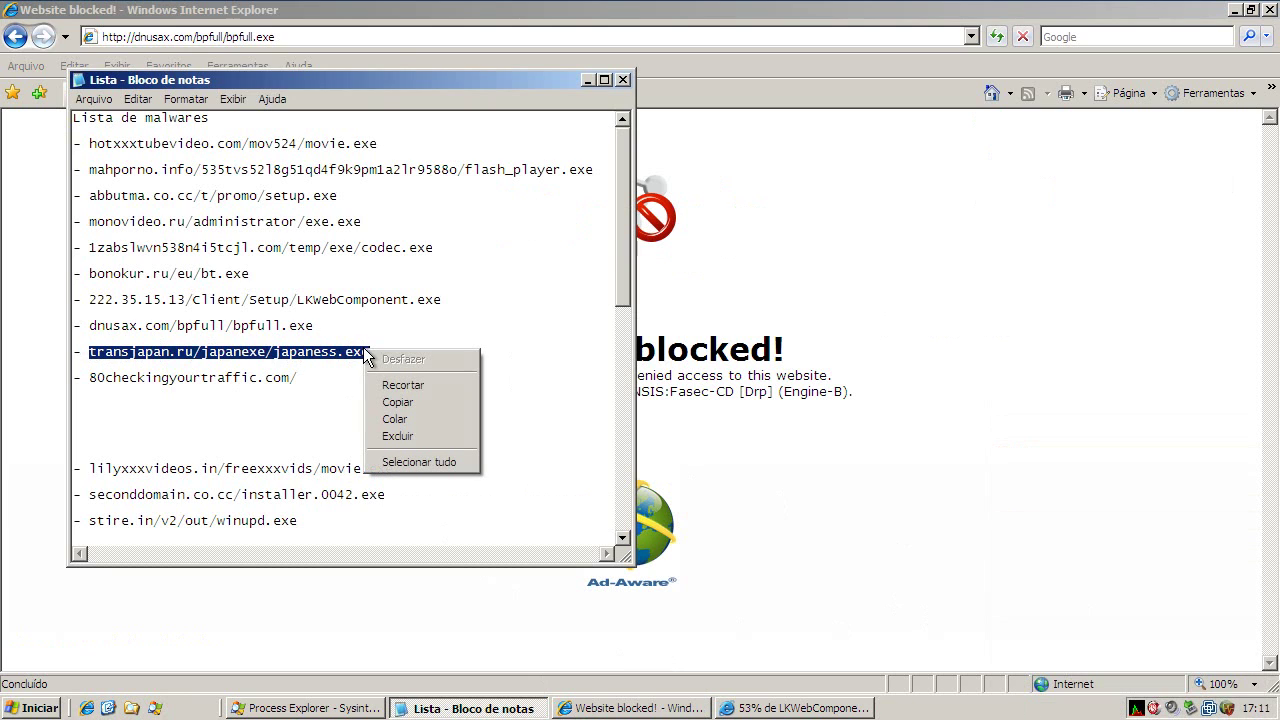
click(392, 402)
click(586, 80)
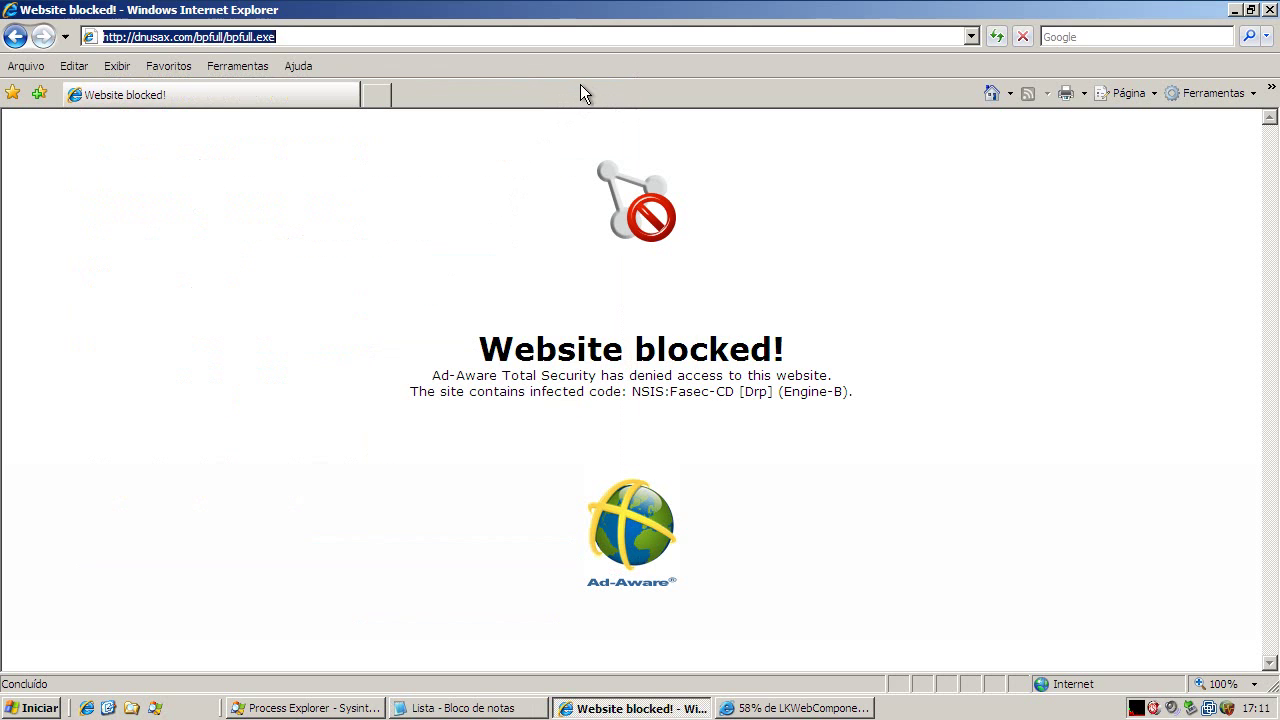
Load transjapan.ru/japanexe/japaness.exe in Internet Explorer and dismiss the virus alert
key(ctrl+v)
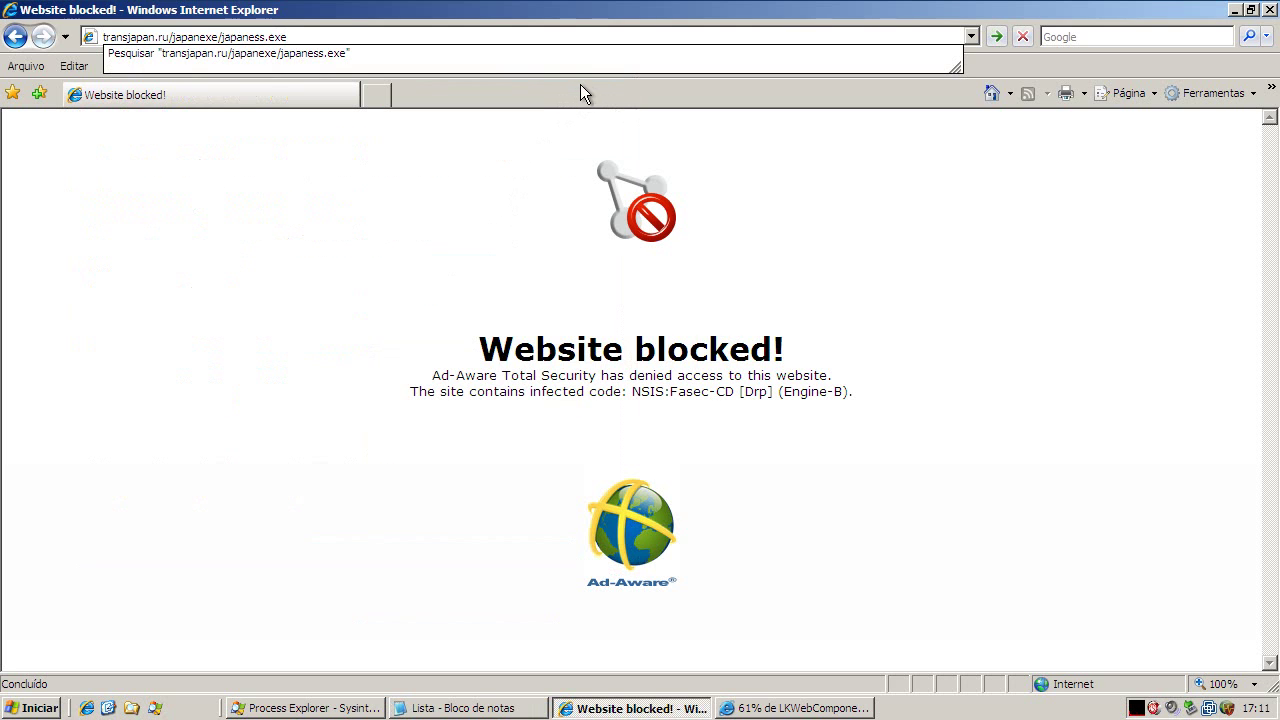
key(Return)
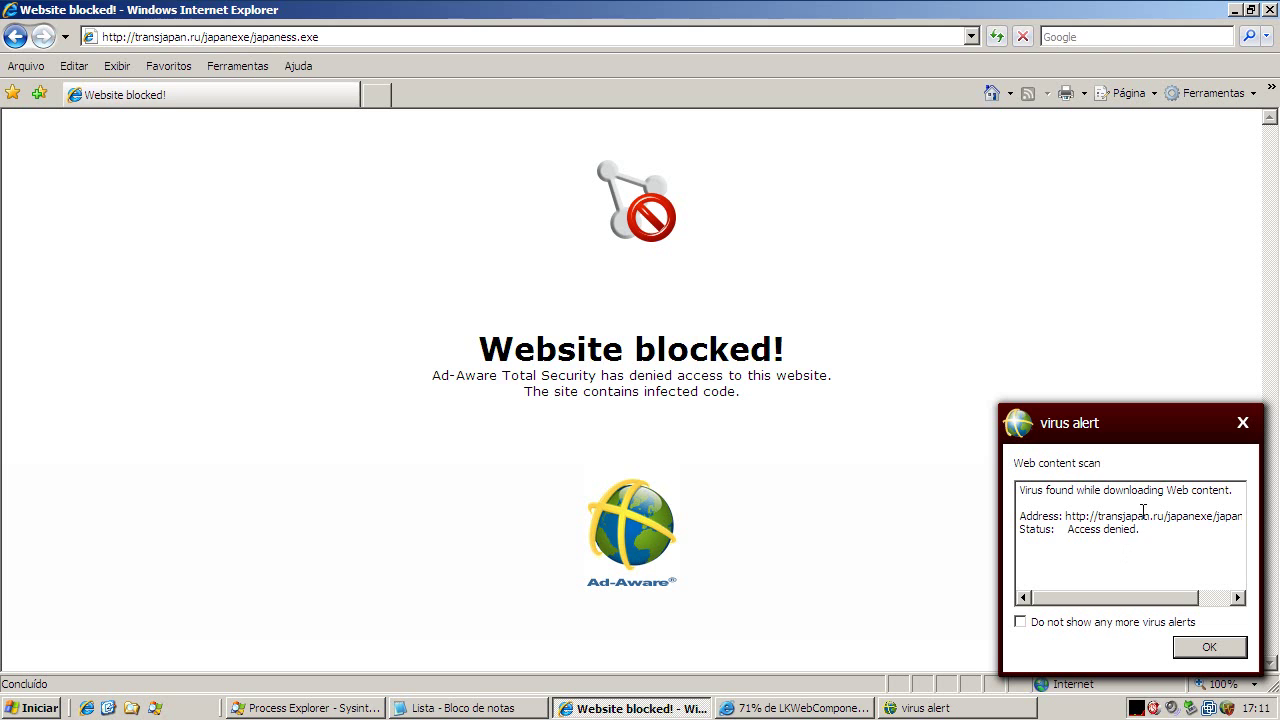
click(1208, 647)
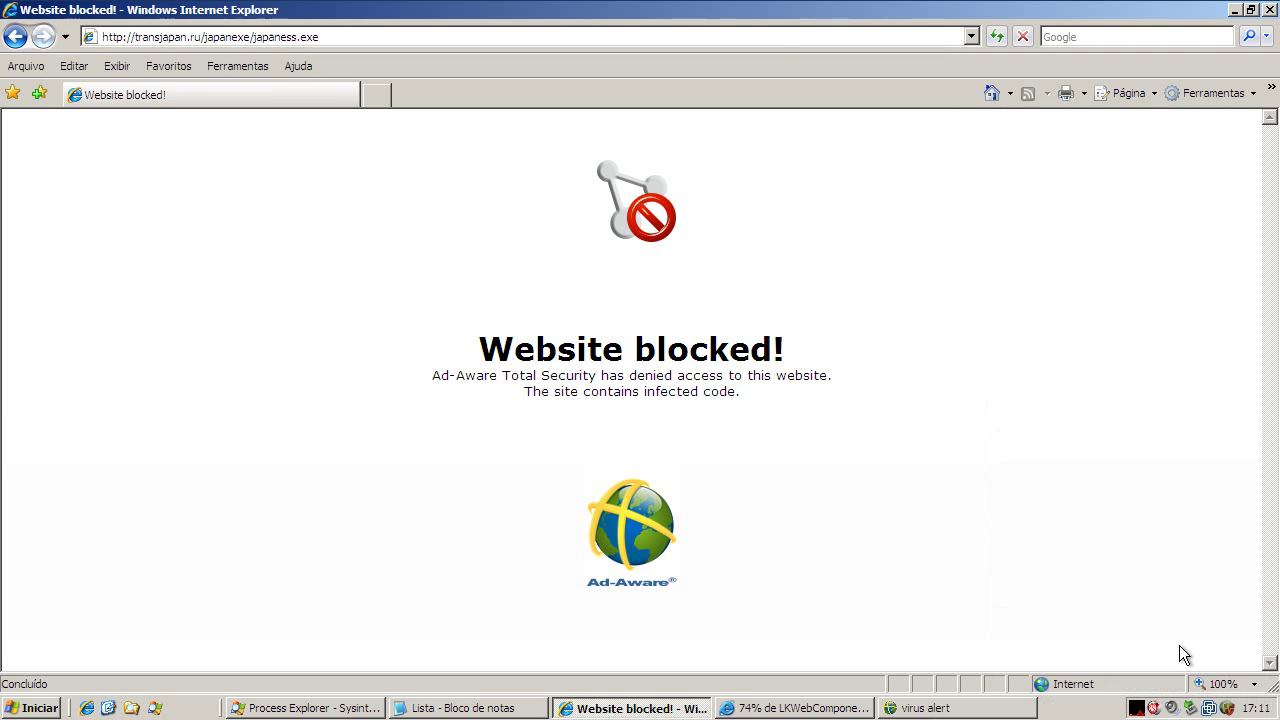
Run the downloaded LKWebComponent.exe despite its unverified publisher
click(481, 706)
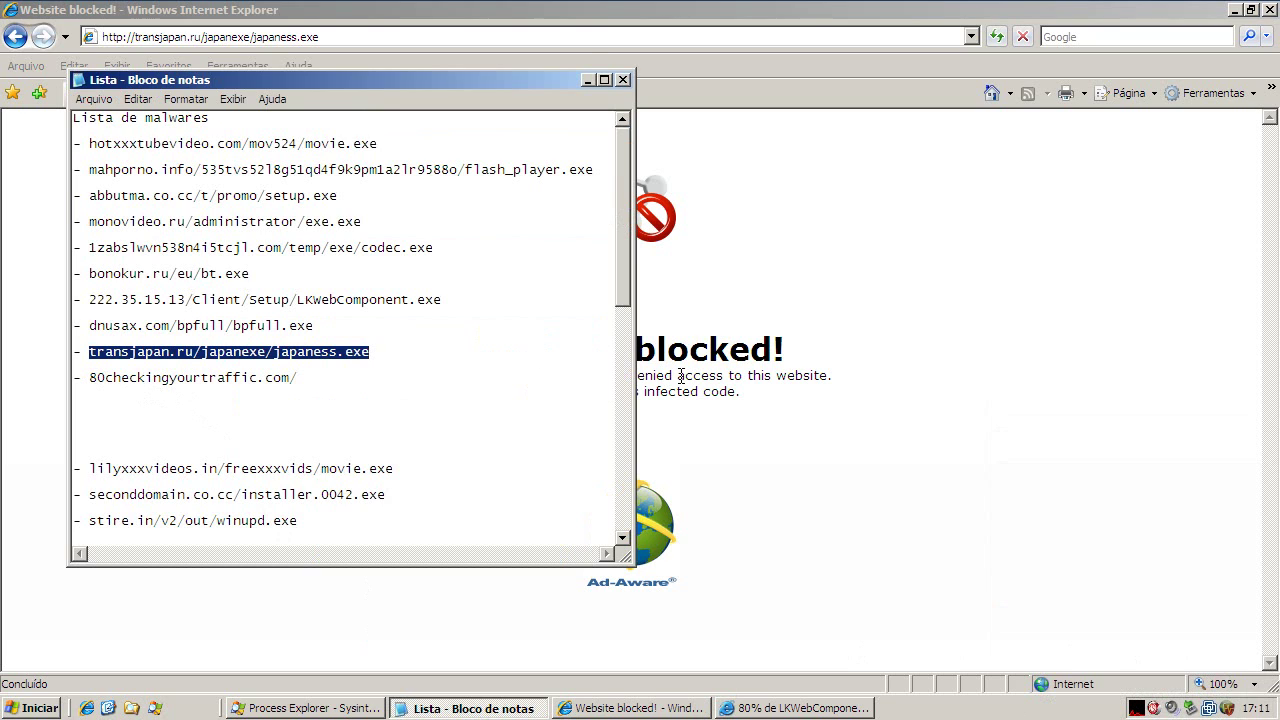
click(587, 80)
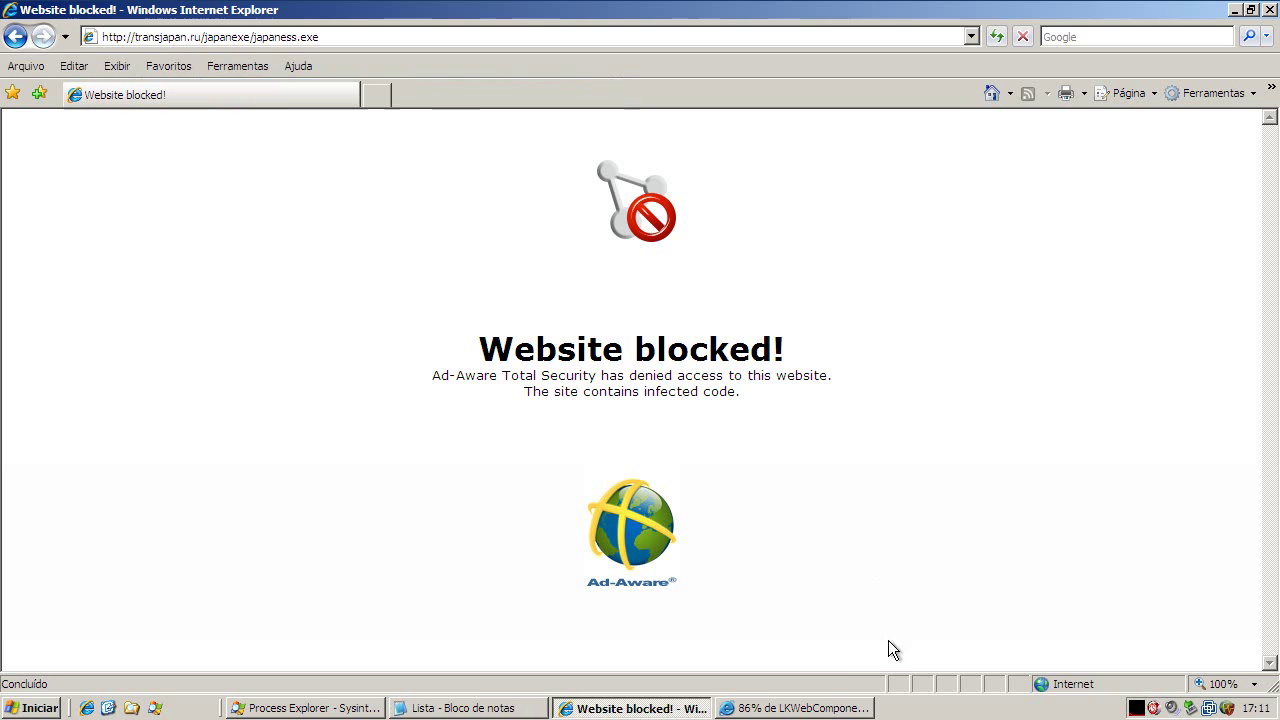
click(822, 686)
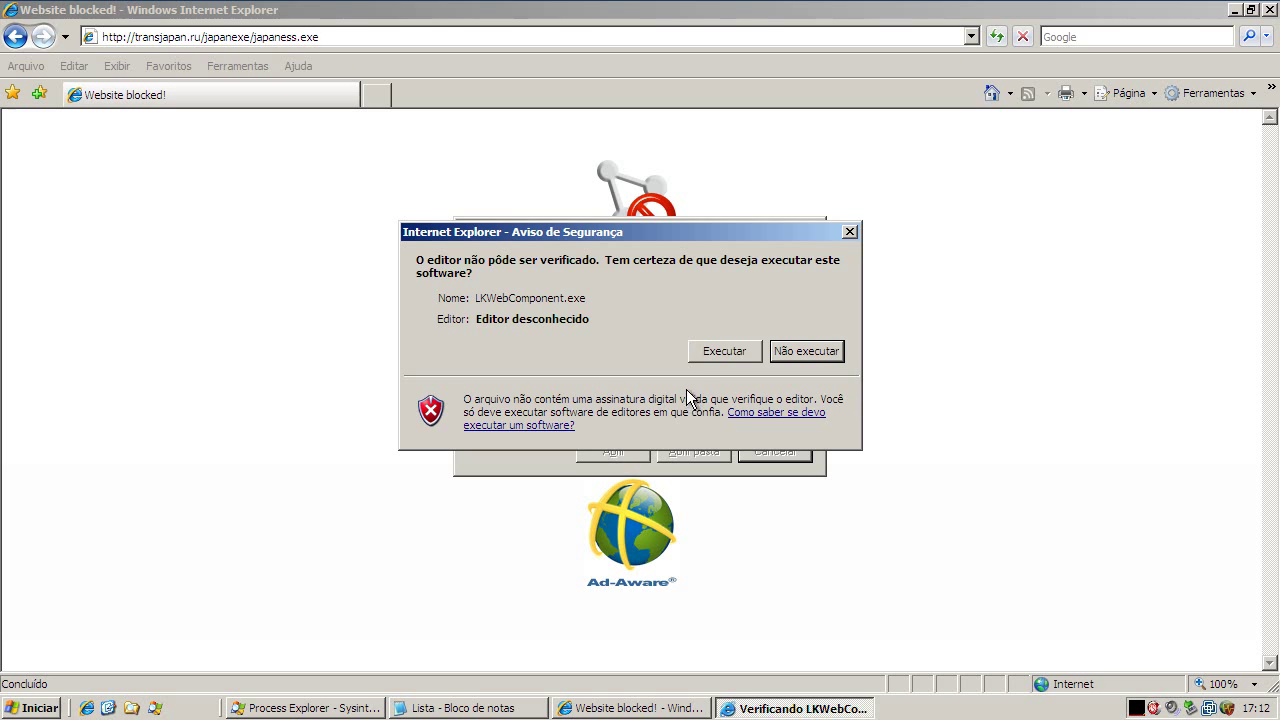
click(714, 352)
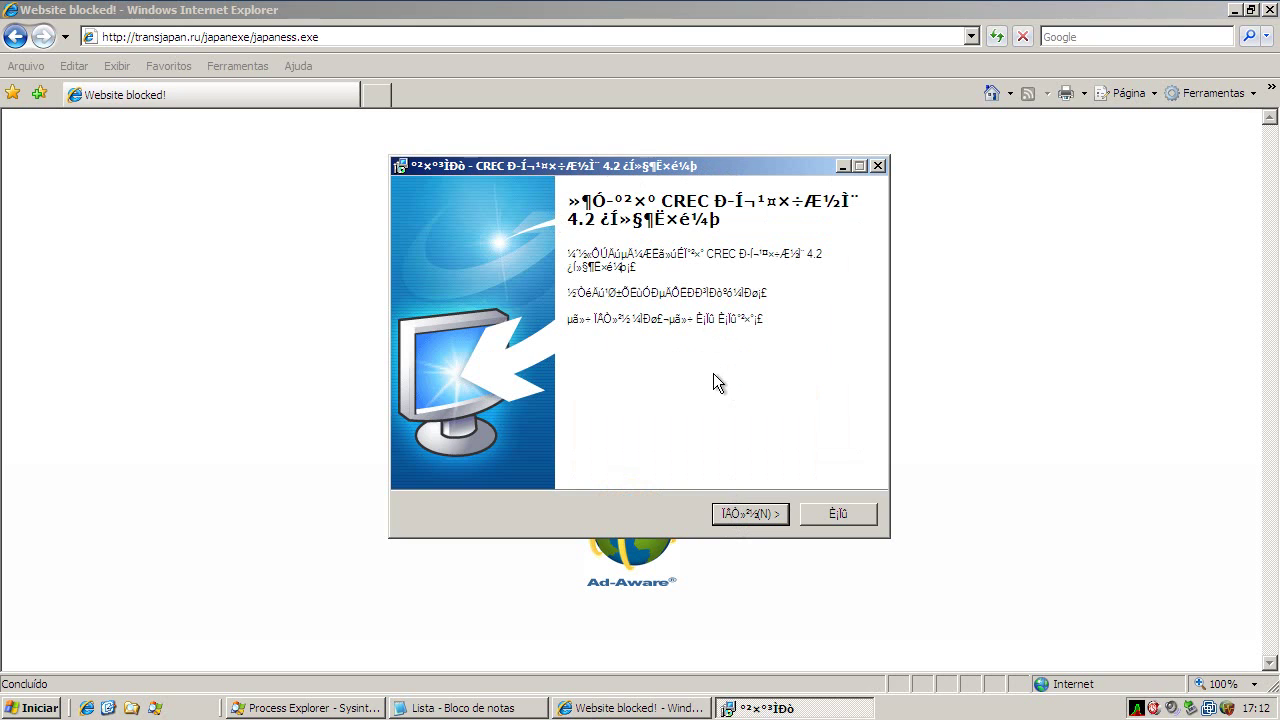
Start the CREC 4.2 installation through its wizard, and have Behavior monitoring stop the program and move it to quarantine
click(733, 515)
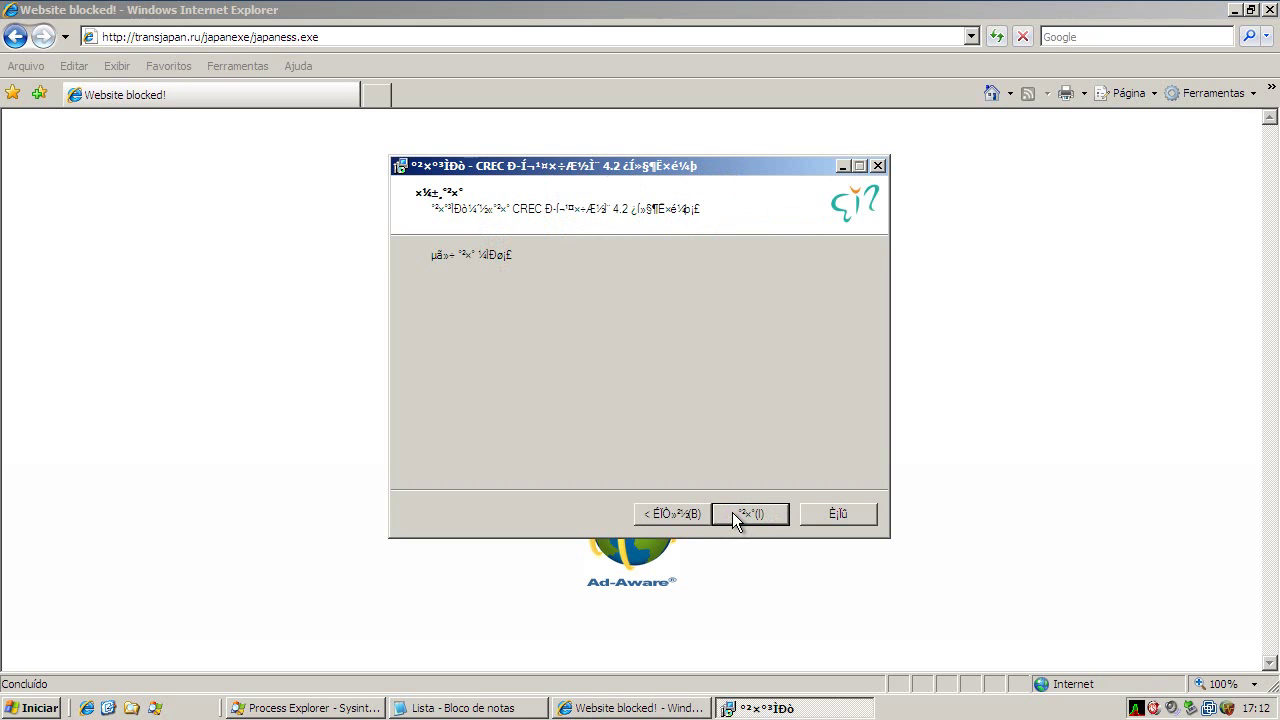
click(669, 513)
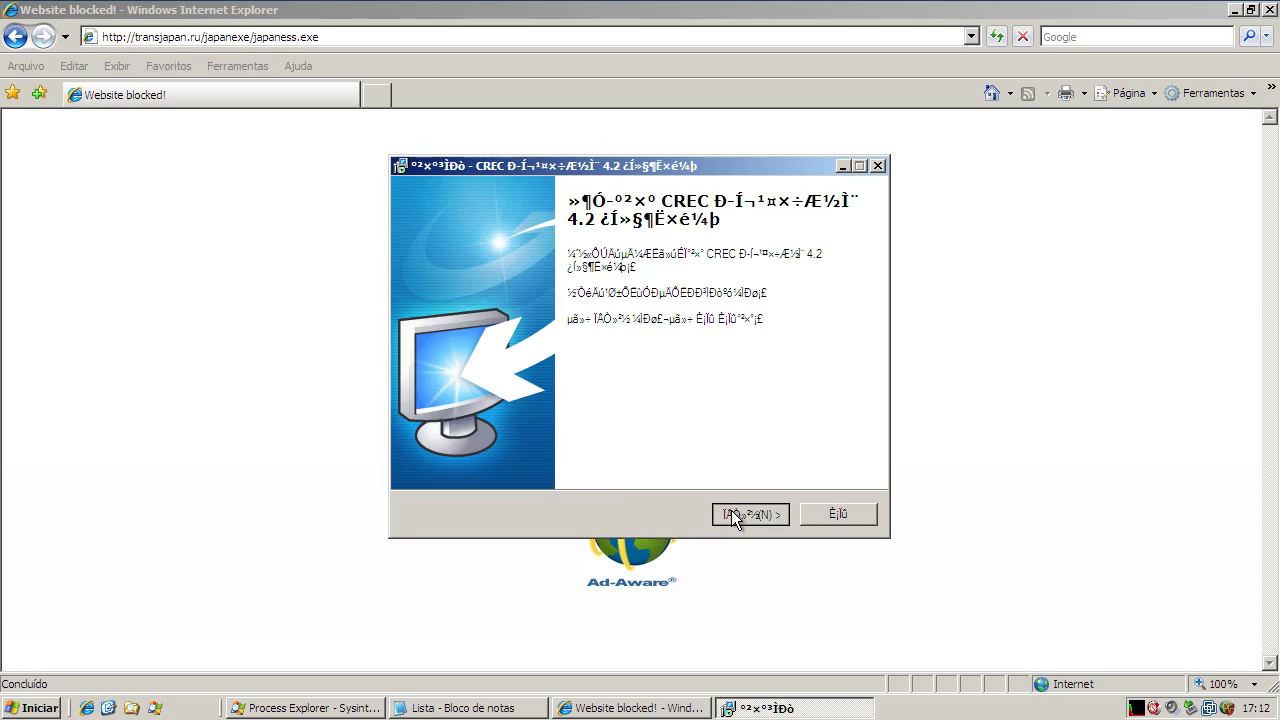
click(731, 513)
click(740, 513)
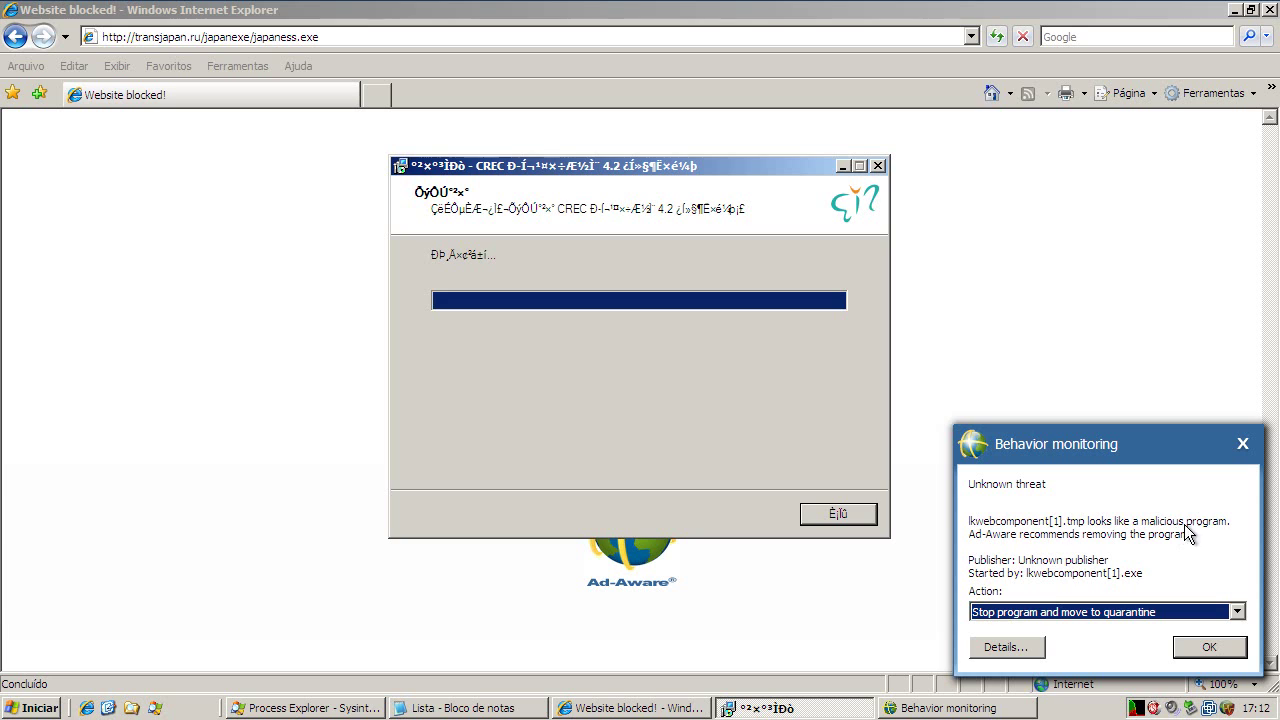
click(1208, 646)
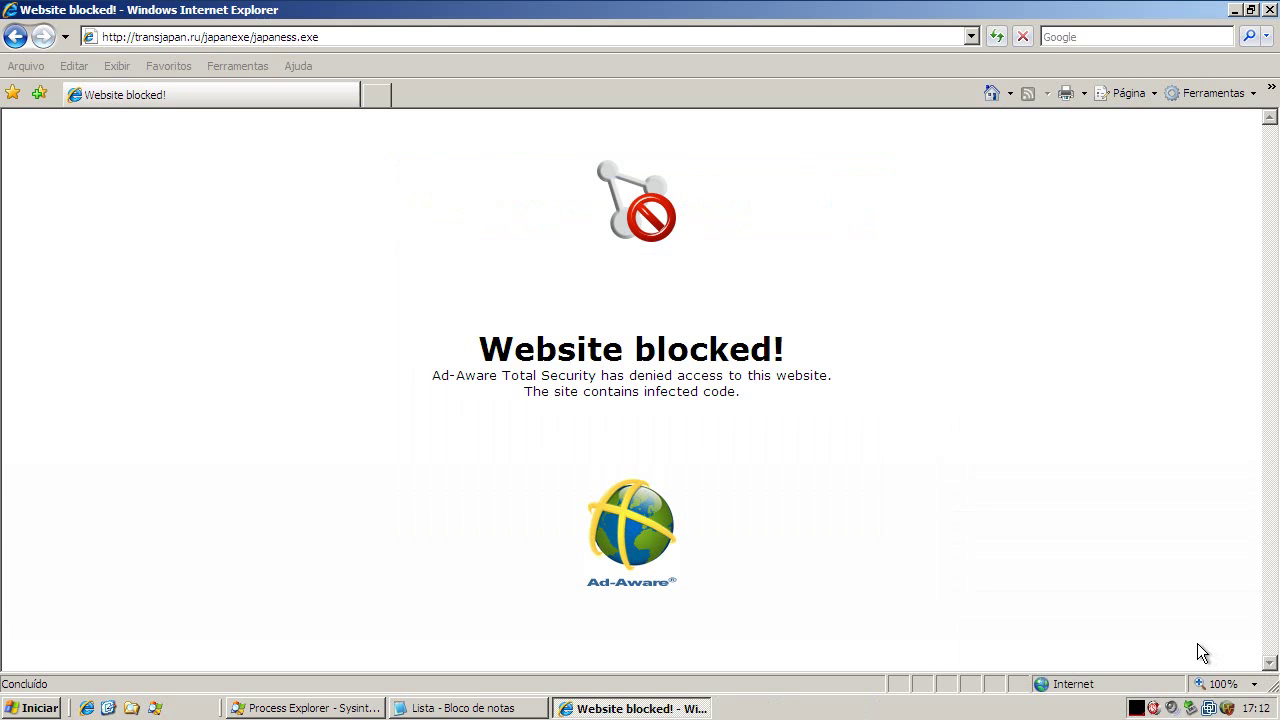
Dismiss the Behavior monitoring restart notice, and copy 80checkingyourtraffic.com/ from the Lista file before minimizing it
click(455, 708)
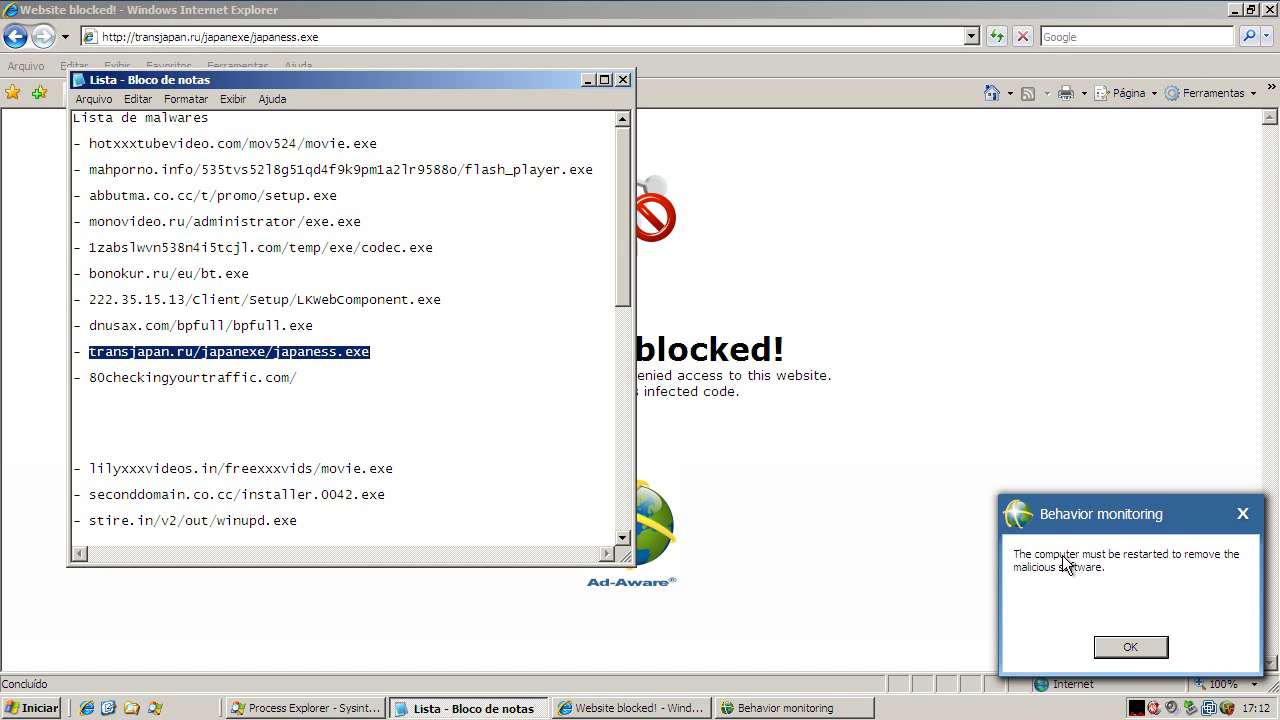
click(1153, 642)
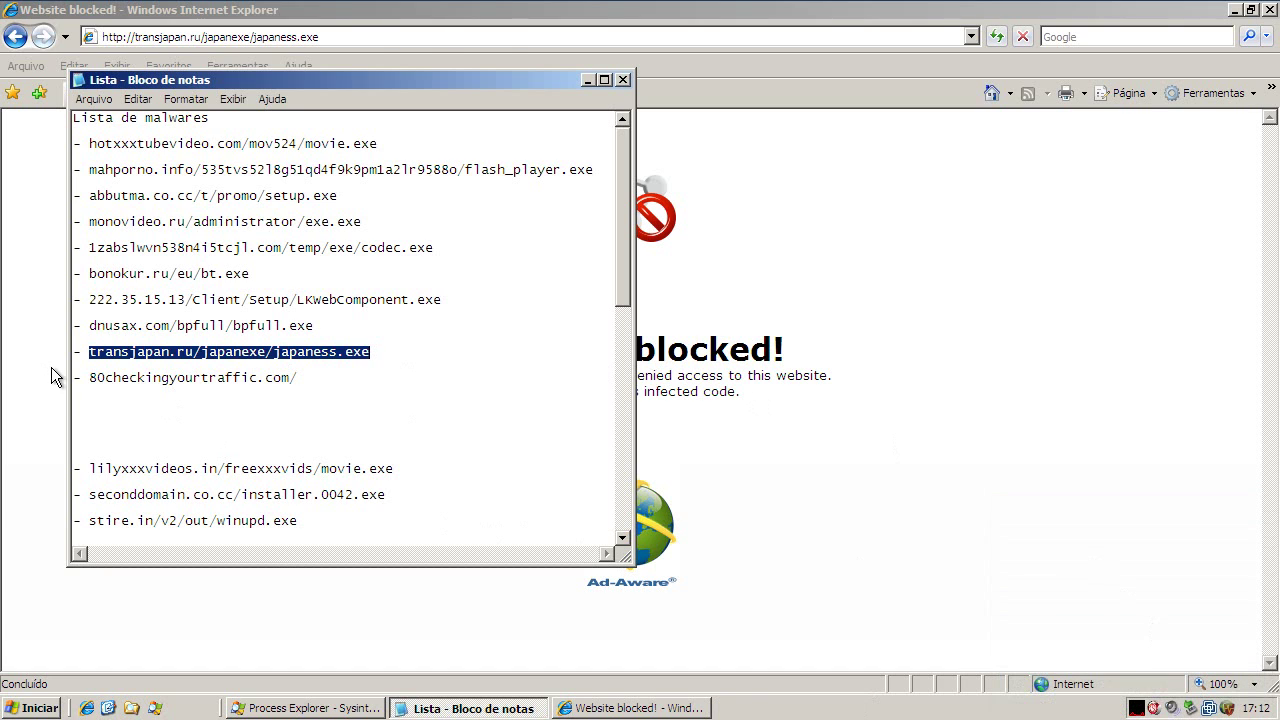
drag(90, 377, 444, 375)
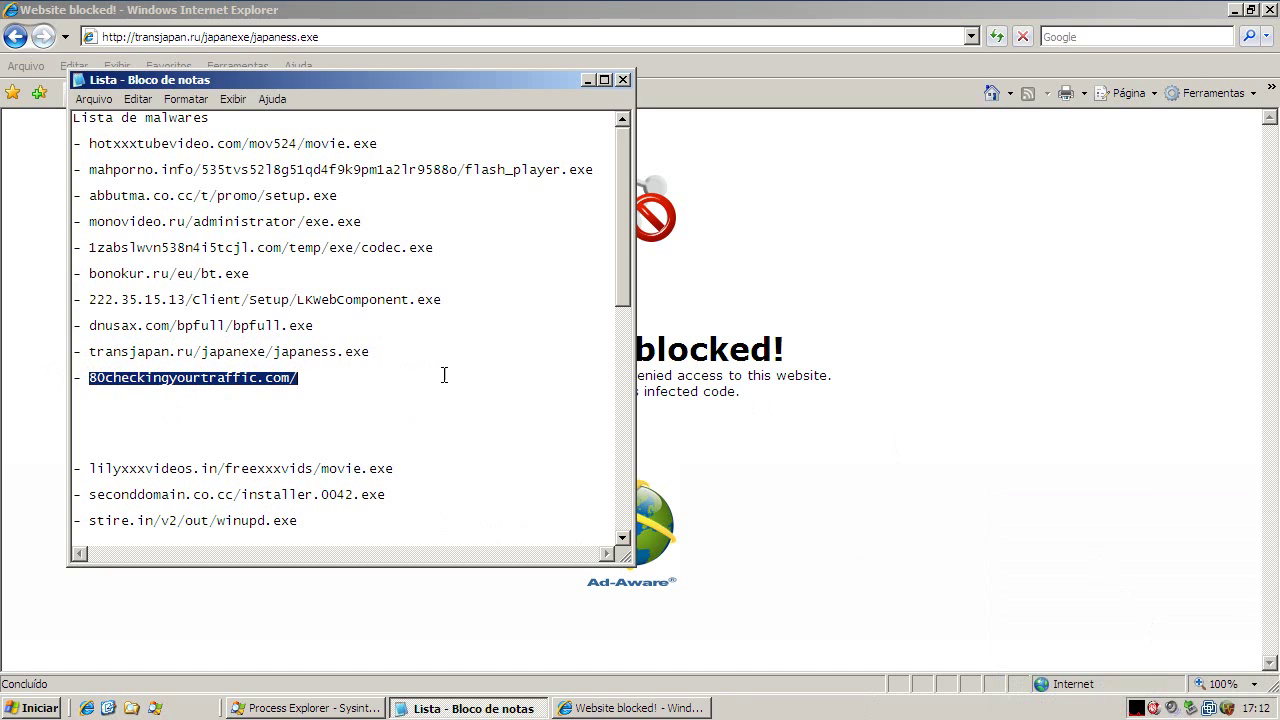
right_click(276, 373)
click(328, 432)
click(589, 80)
Load 80checkingyourtraffic.com/ in Internet Explorer and dismiss the virus alert
click(461, 43)
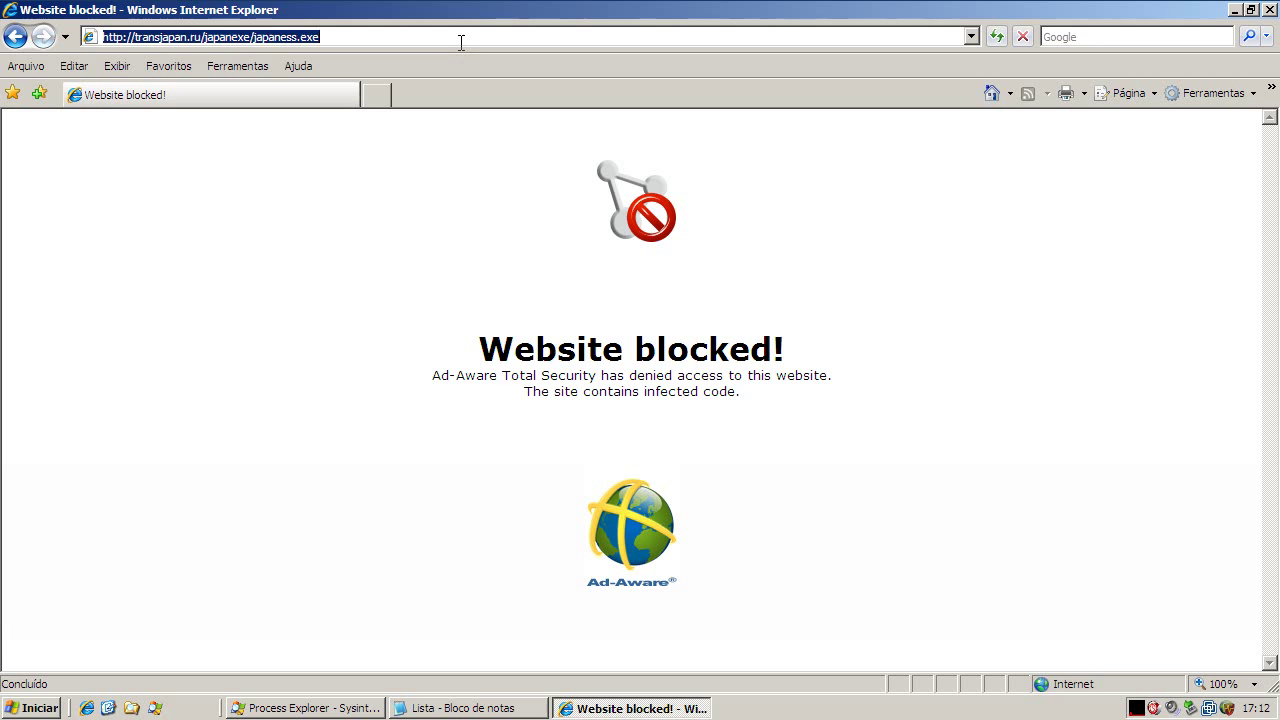
key(ctrl+v)
key(Return)
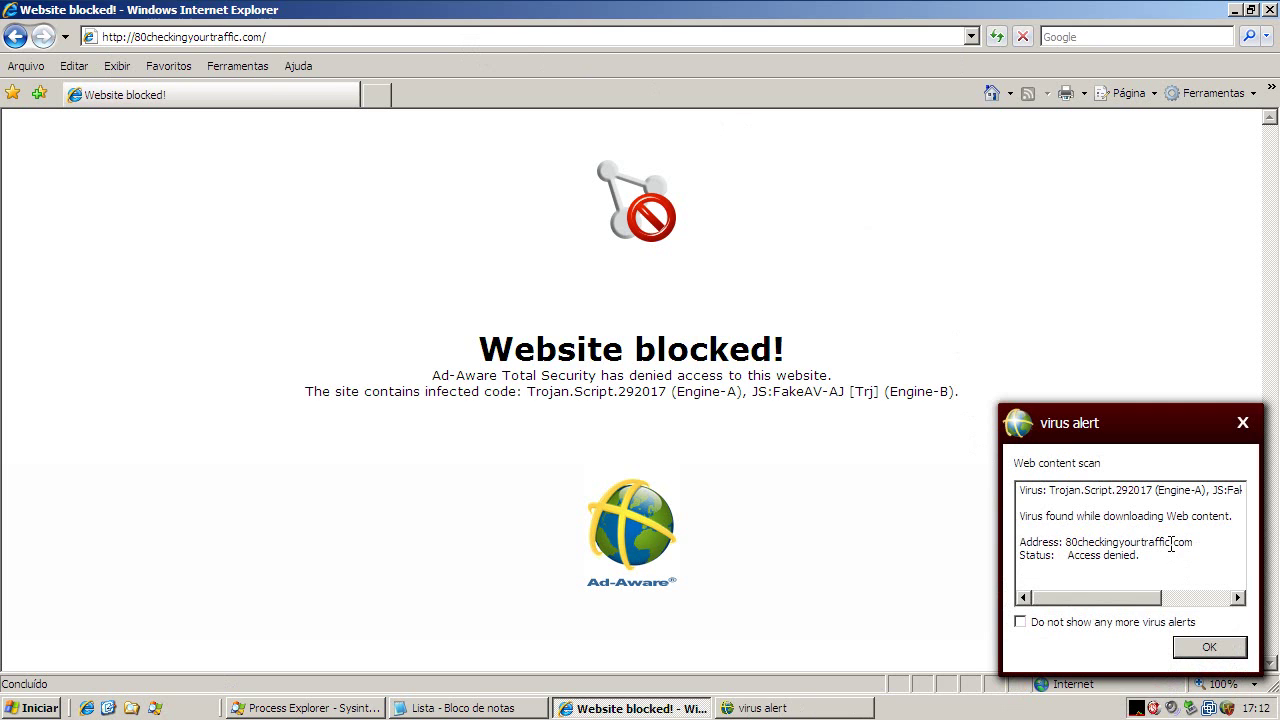
click(1210, 647)
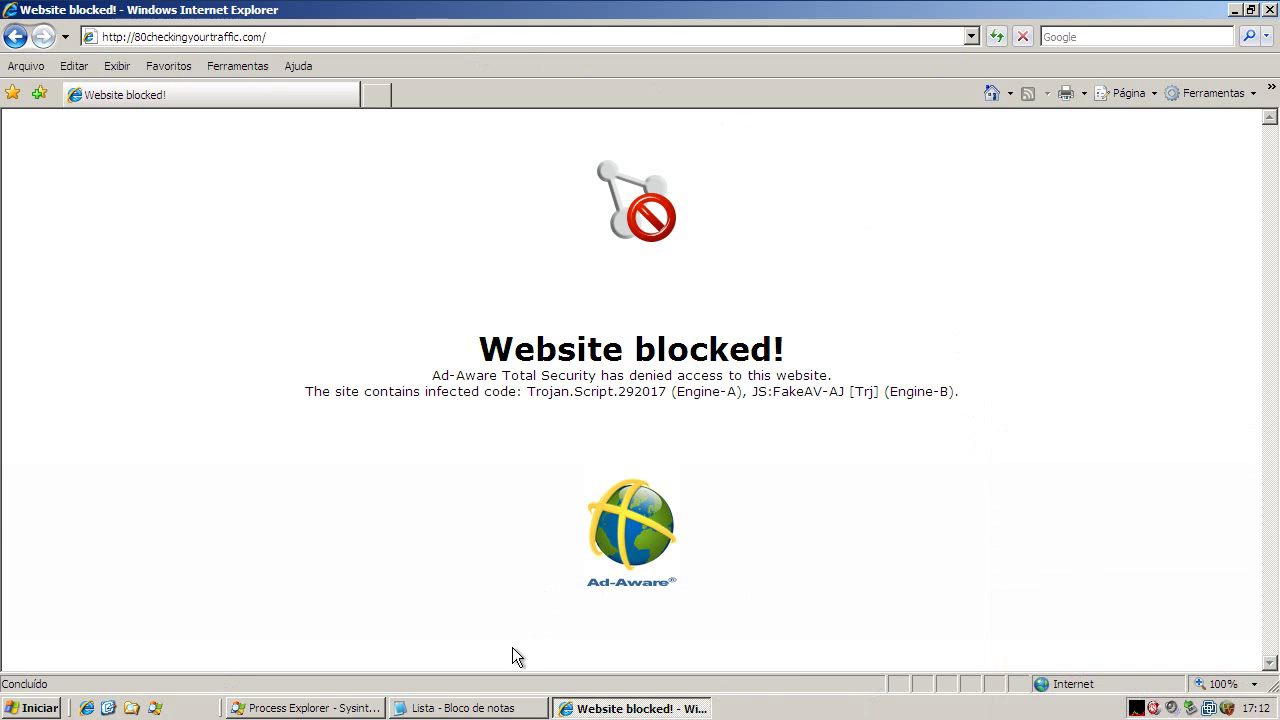
Copy the address stire.in/v2/out/winupd.exe from the Lista file and minimize the file
click(489, 708)
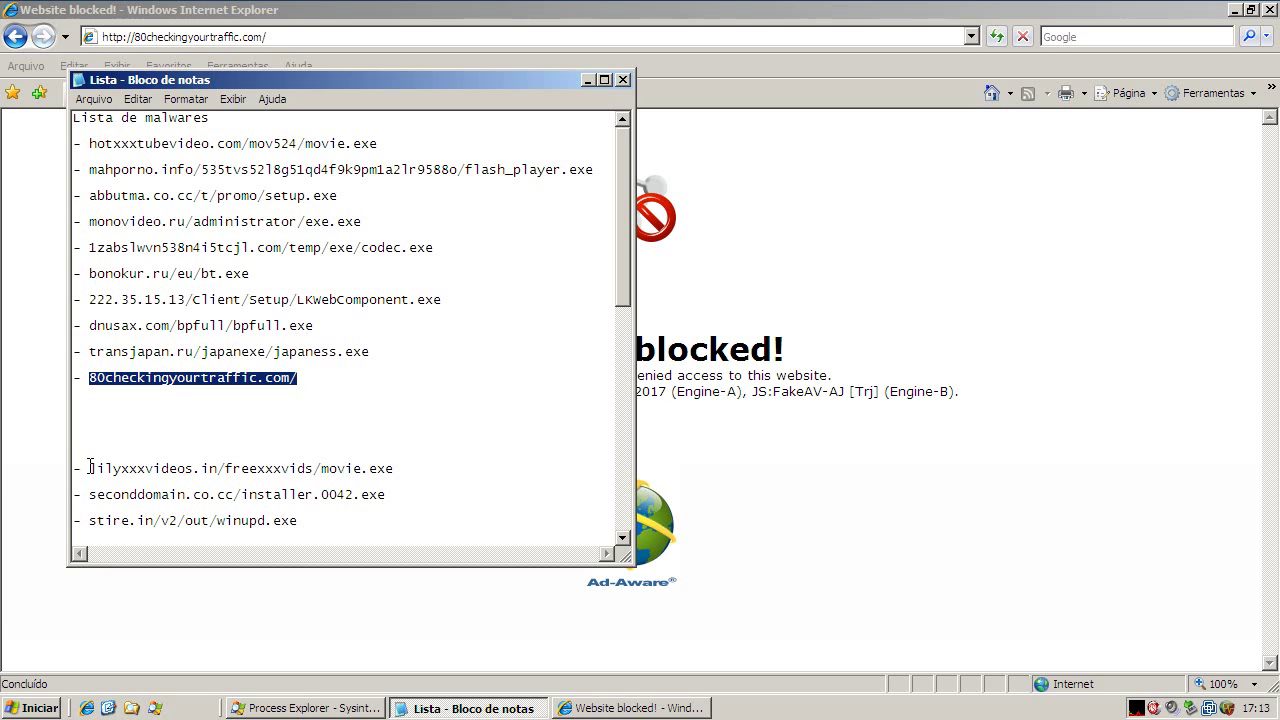
drag(87, 520, 356, 518)
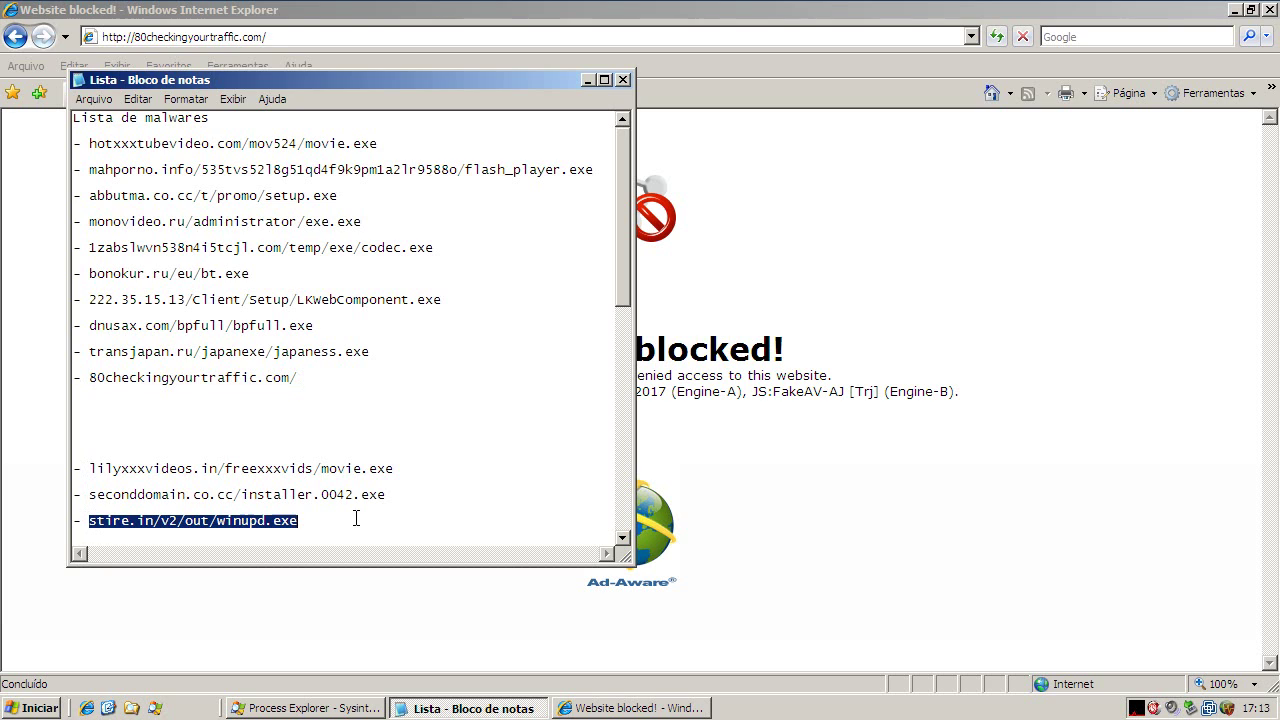
right_click(296, 518)
click(340, 573)
click(587, 79)
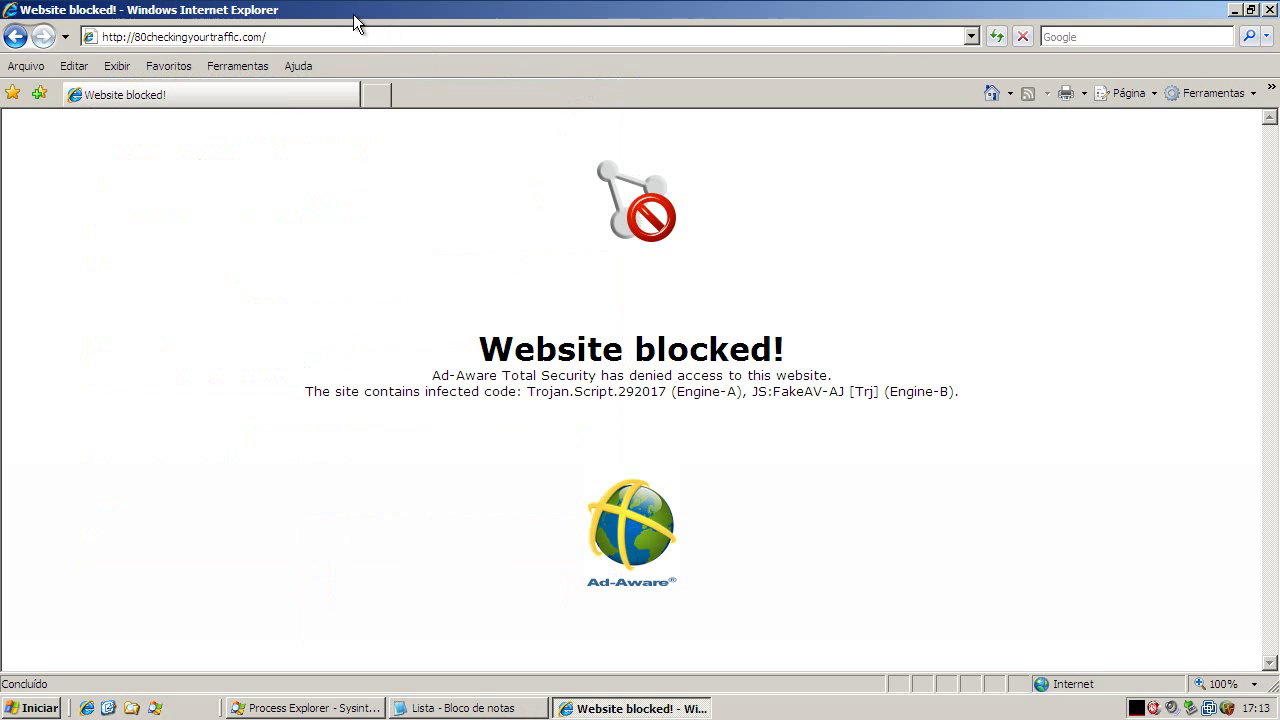
Try to load stire.in/v2/out/winupd.exe in Internet Explorer
click(338, 31)
key(ctrl+v)
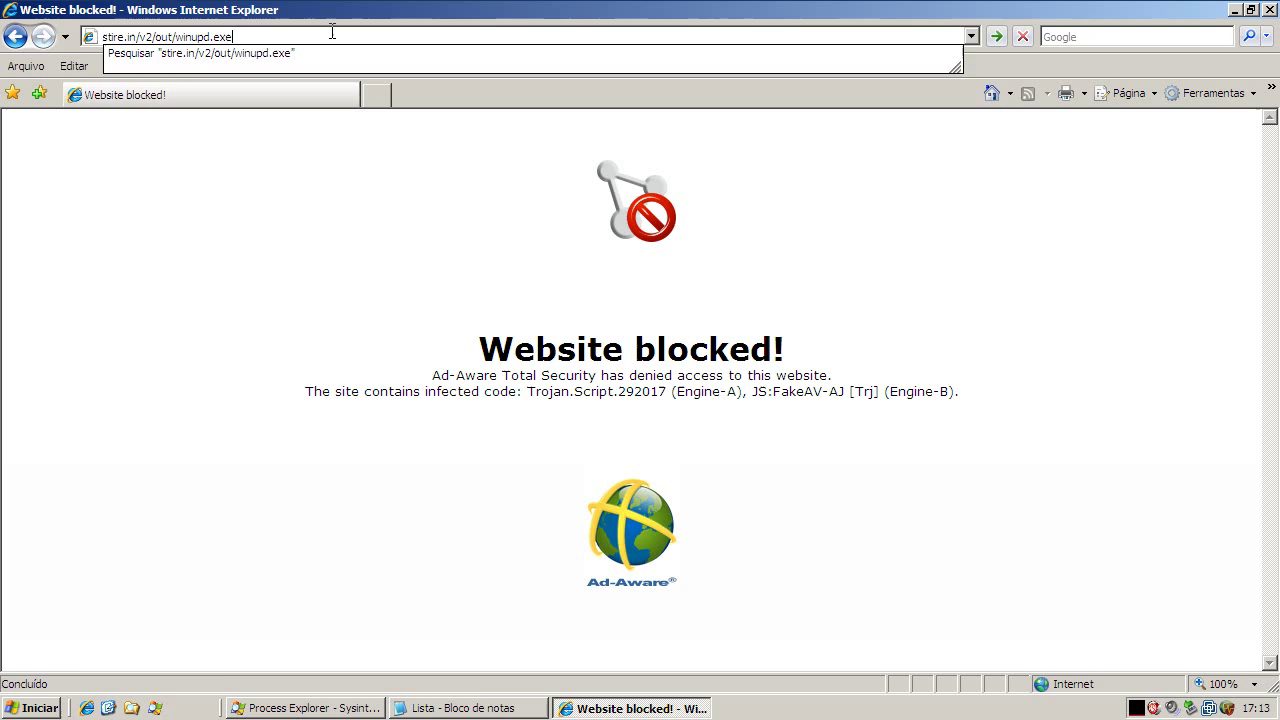
key(Return)
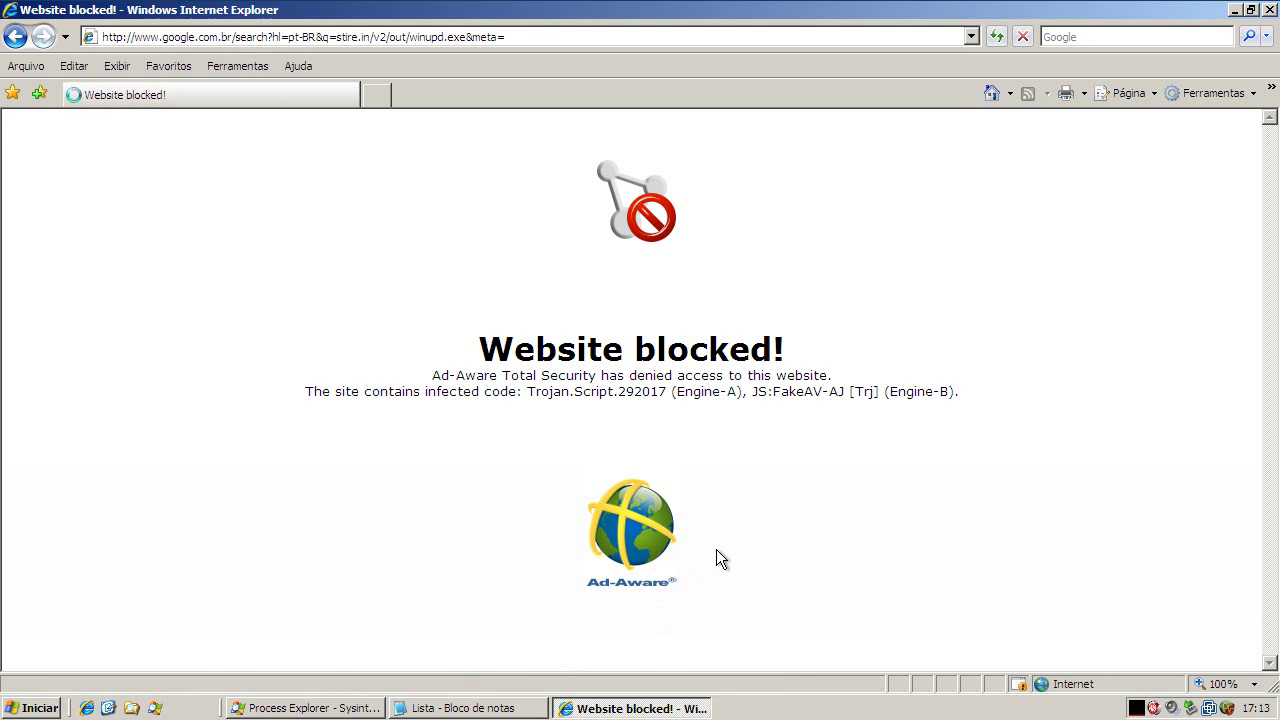
Switch to the Lista file and copy the address seconddomain.co.cc/installer.0042.exe
click(490, 710)
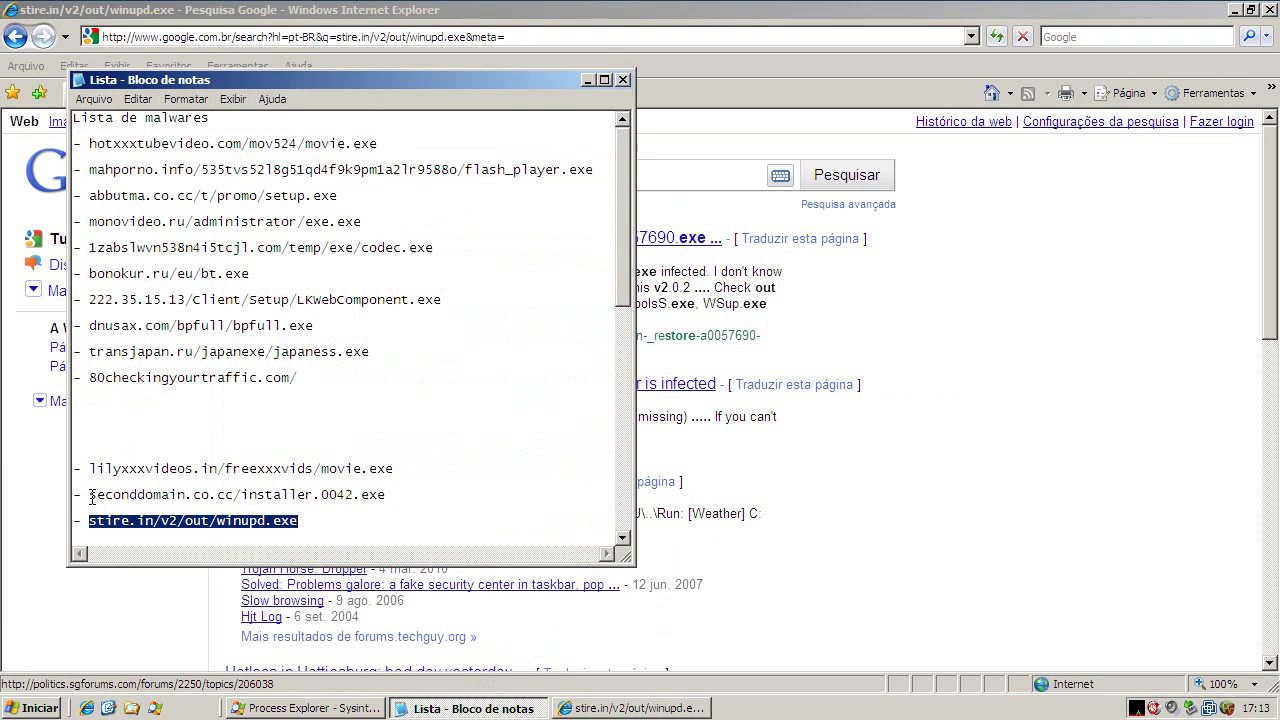
drag(89, 494, 489, 494)
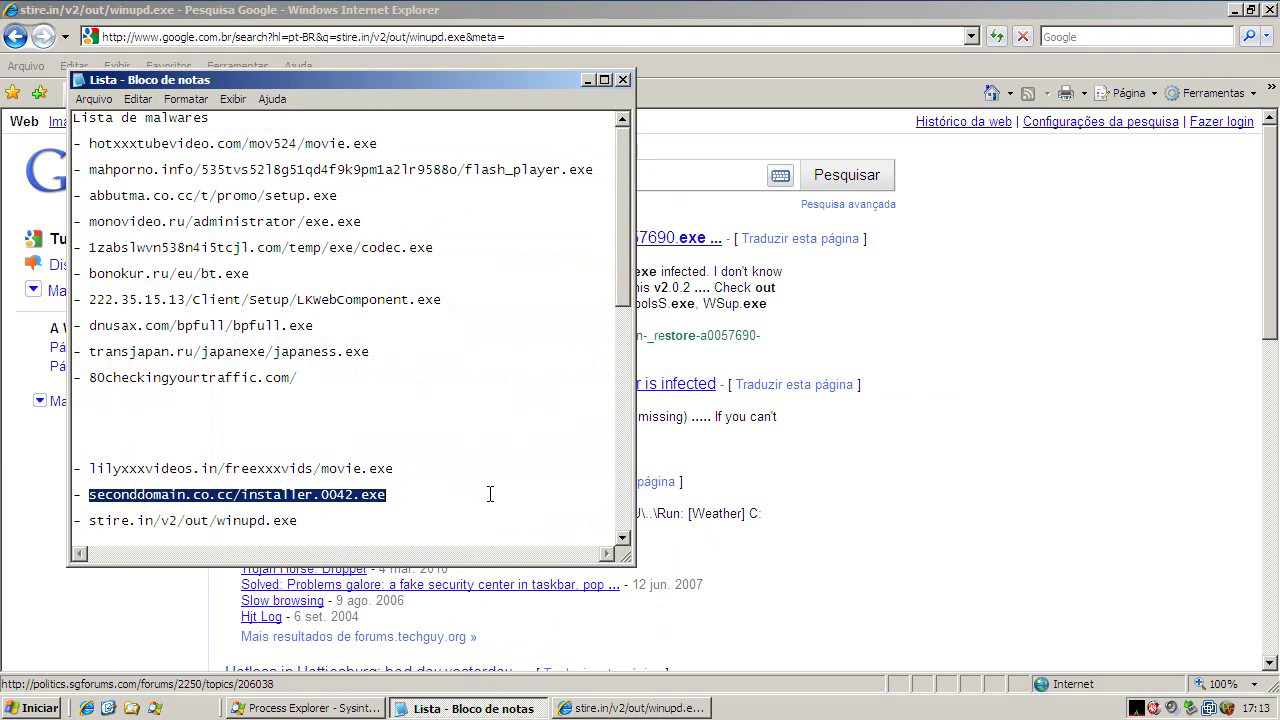
right_click(293, 503)
click(320, 552)
Load seconddomain.co.cc/installer.0042.exe in Internet Explorer, and switch to Process Explorer to check the running processes, dismissing the virus alert
click(330, 36)
key(ctrl+v)
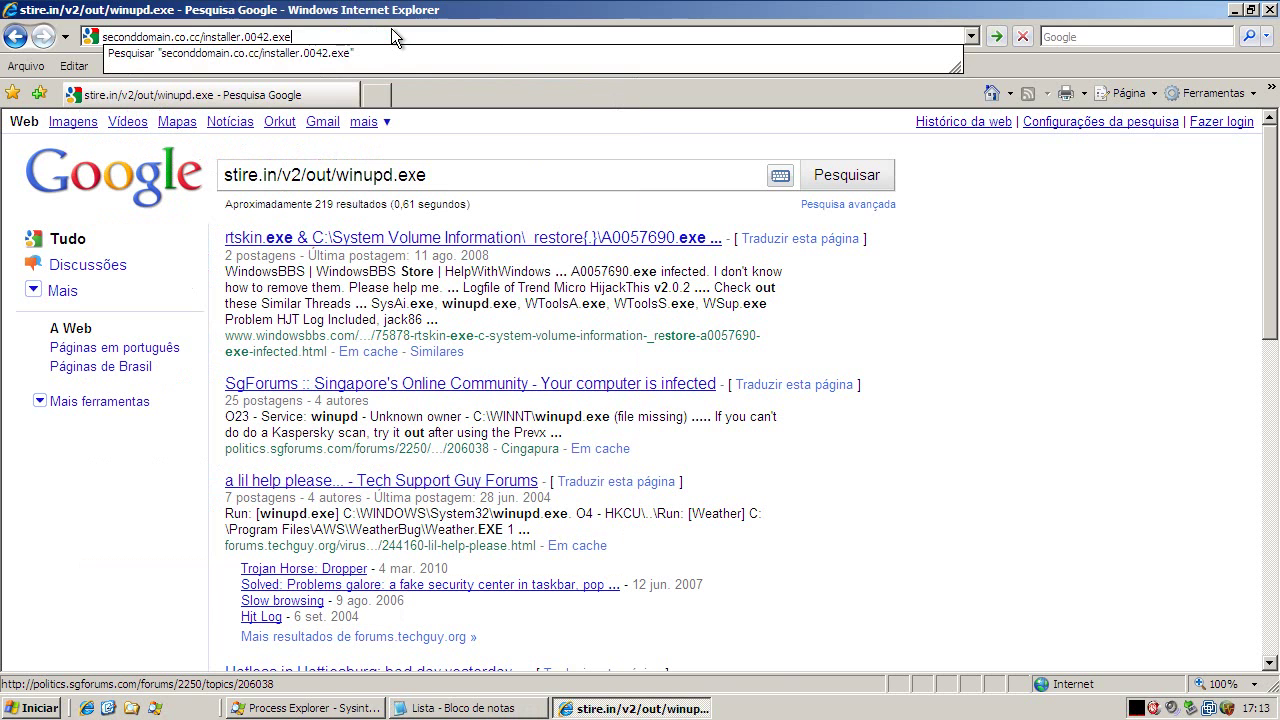
key(Return)
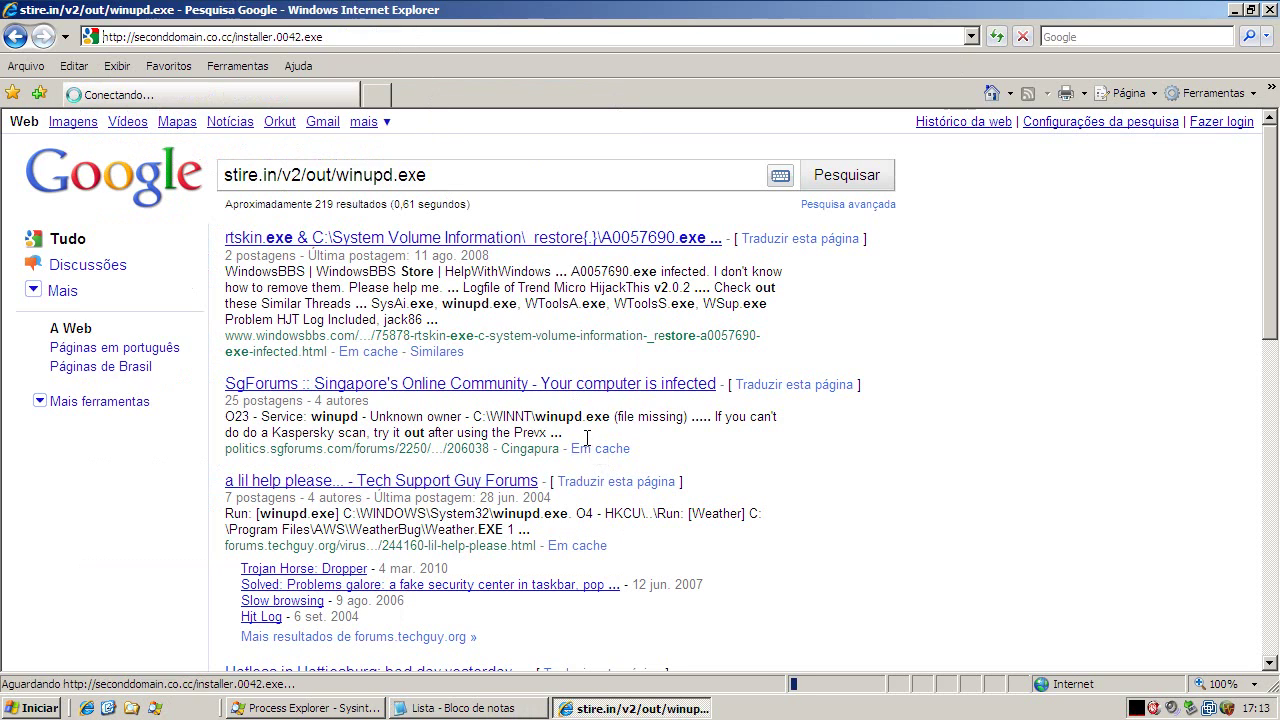
click(343, 709)
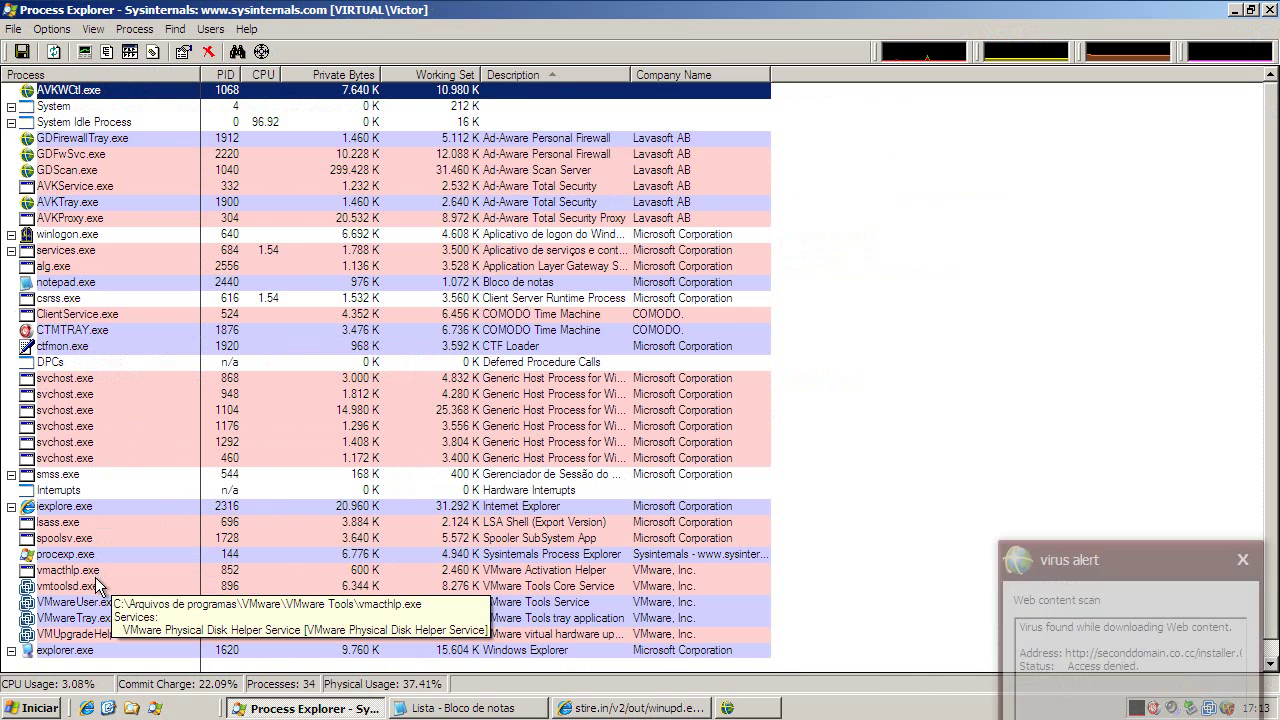
click(1189, 649)
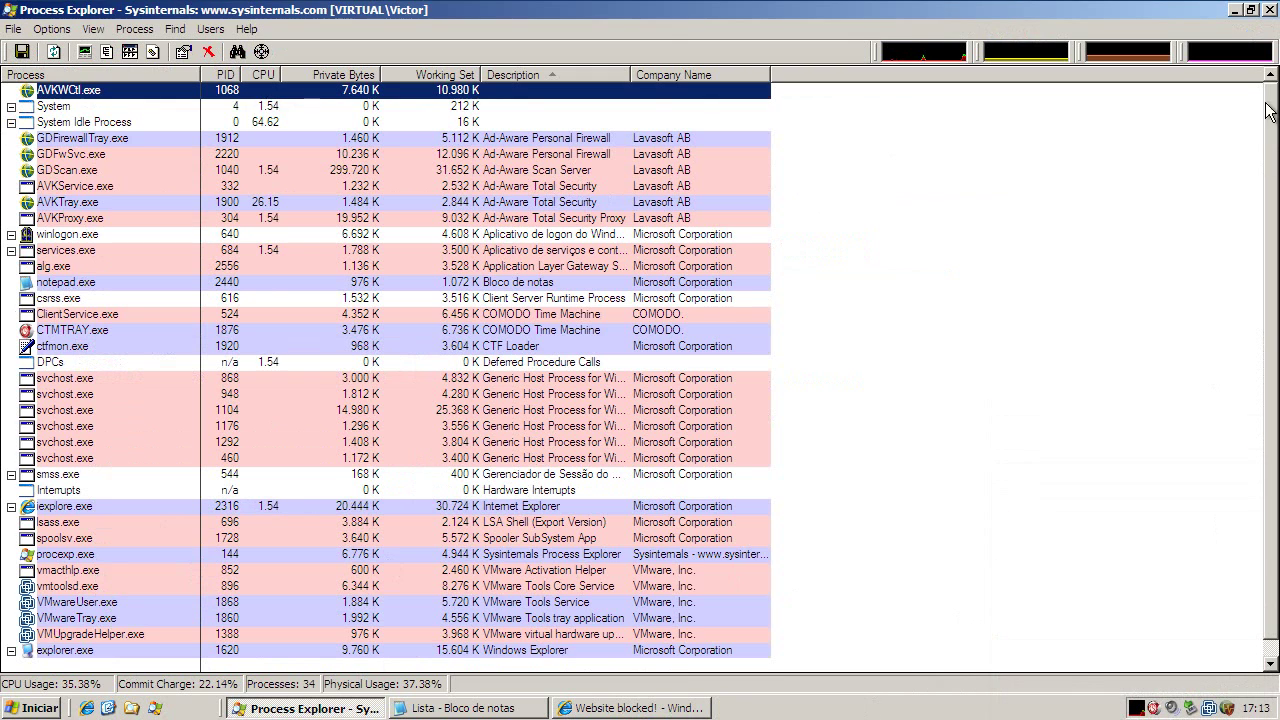
Close Process Explorer, Internet Explorer and the Lista file
click(1269, 10)
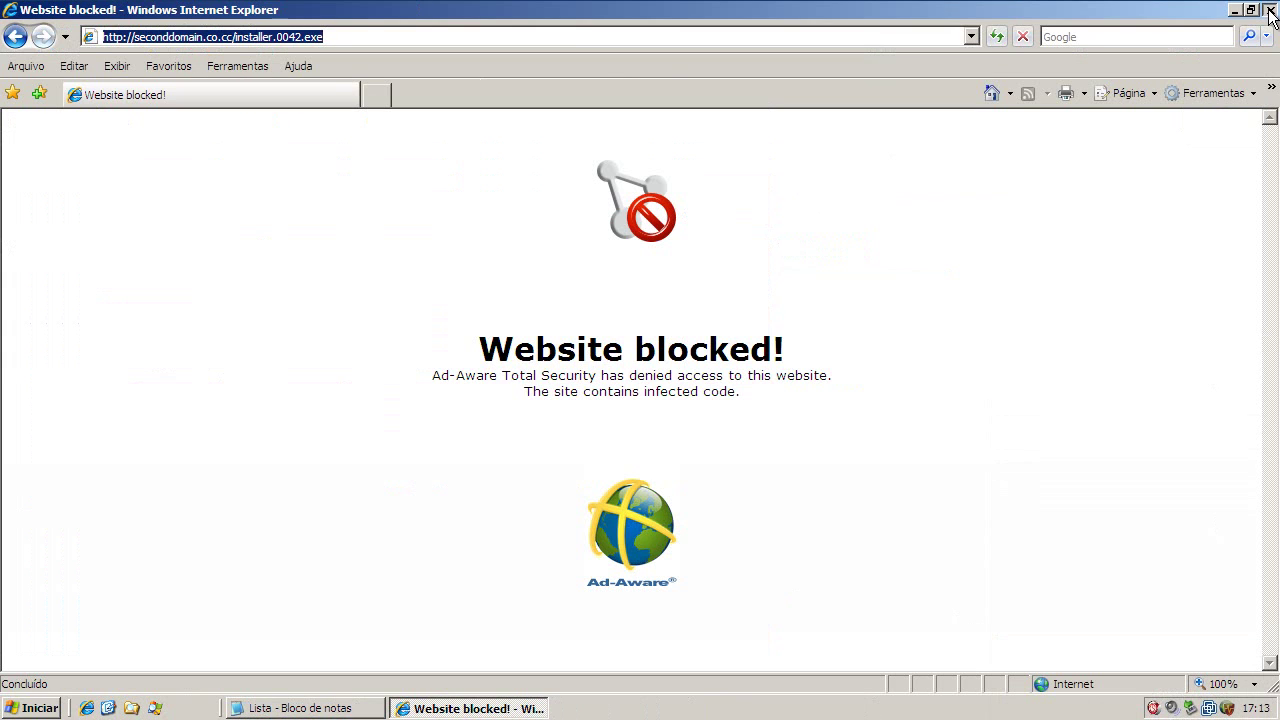
click(1270, 10)
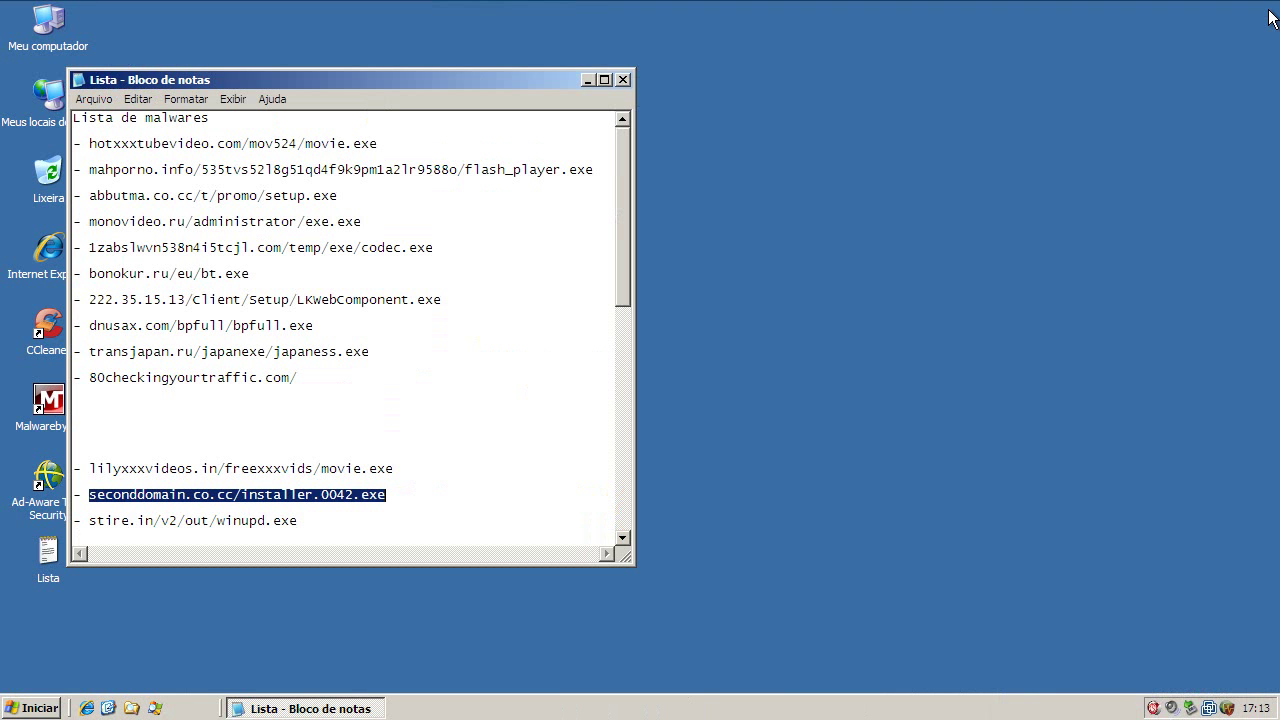
click(622, 80)
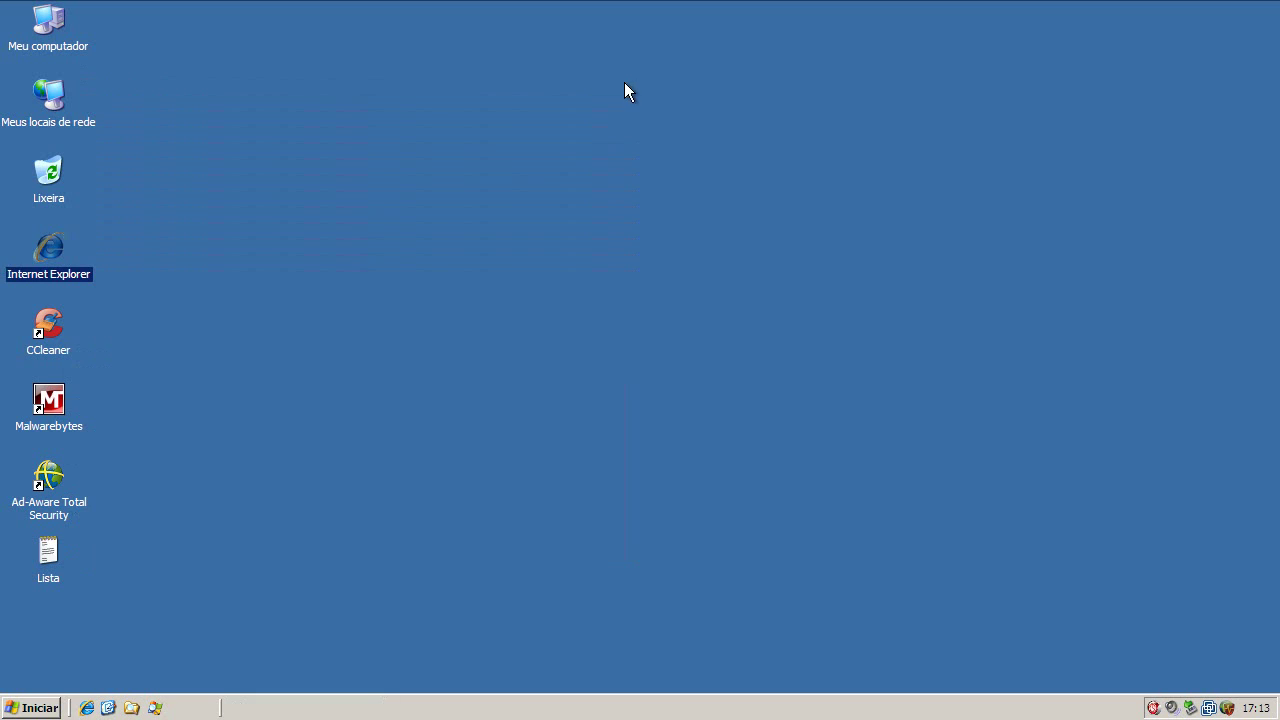
Open Ad-Aware Total Security and start a virus check of the whole computer
double_click(1227, 707)
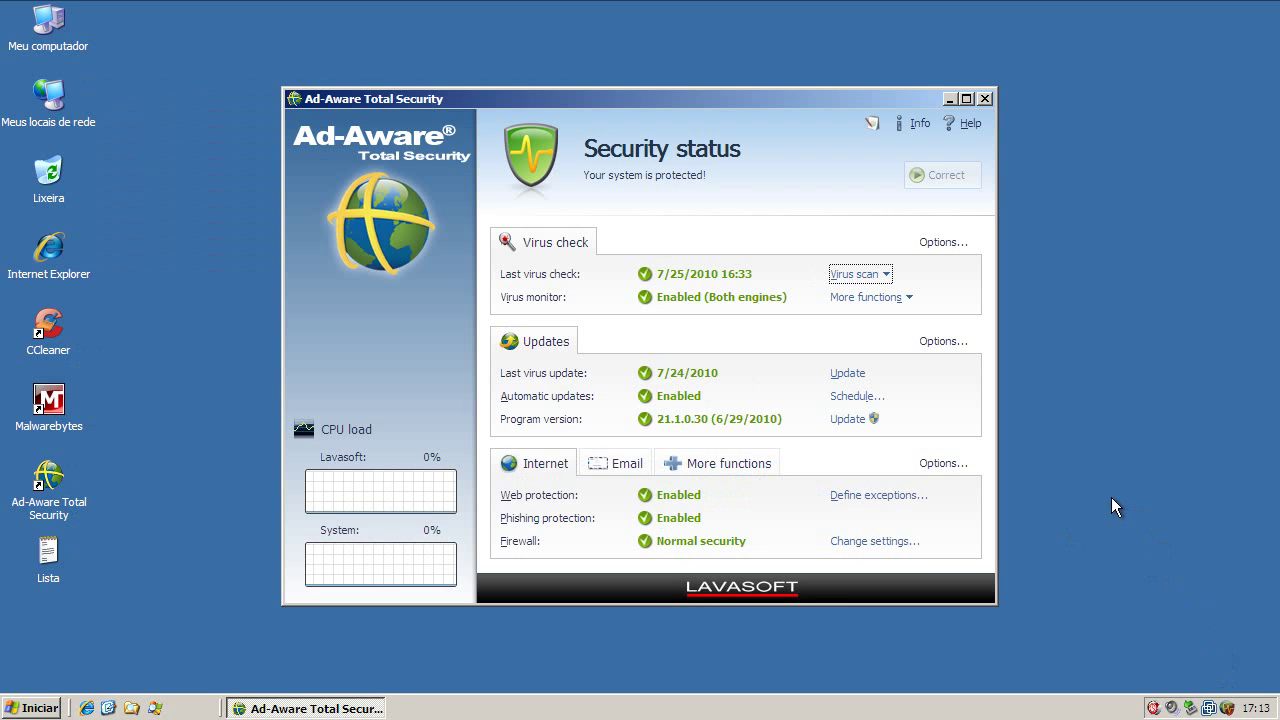
click(886, 276)
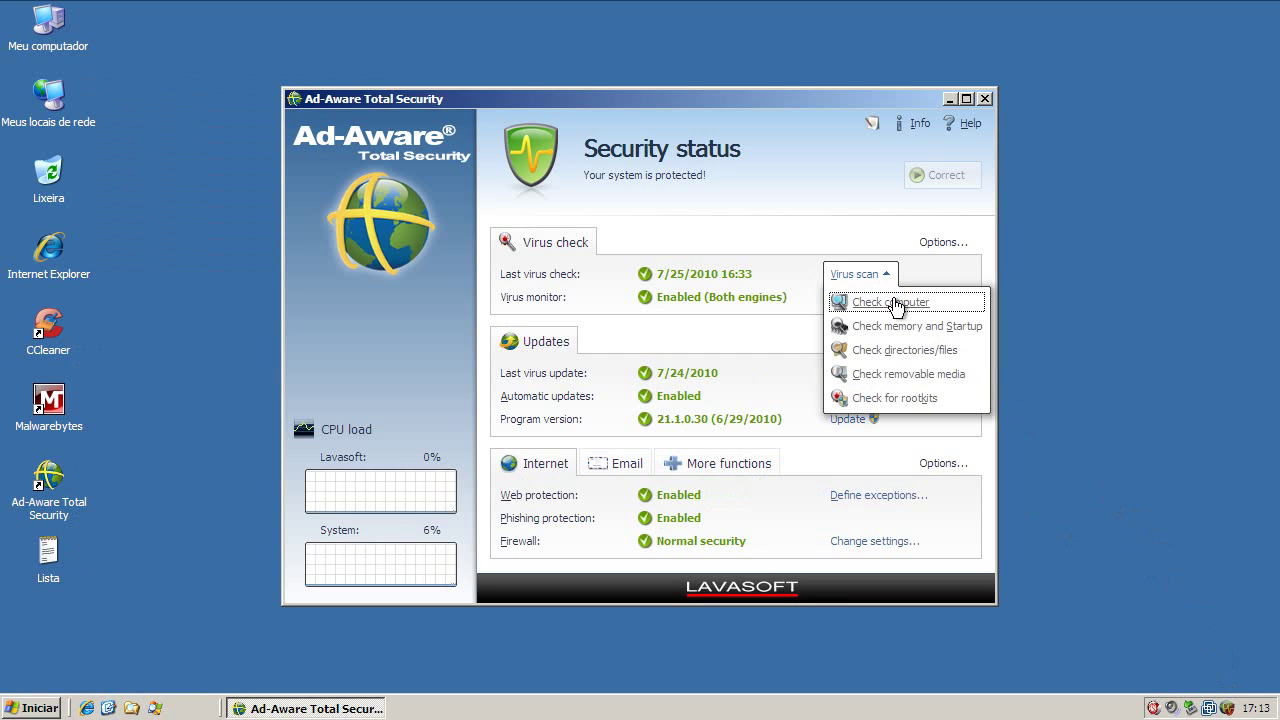
click(842, 275)
click(881, 280)
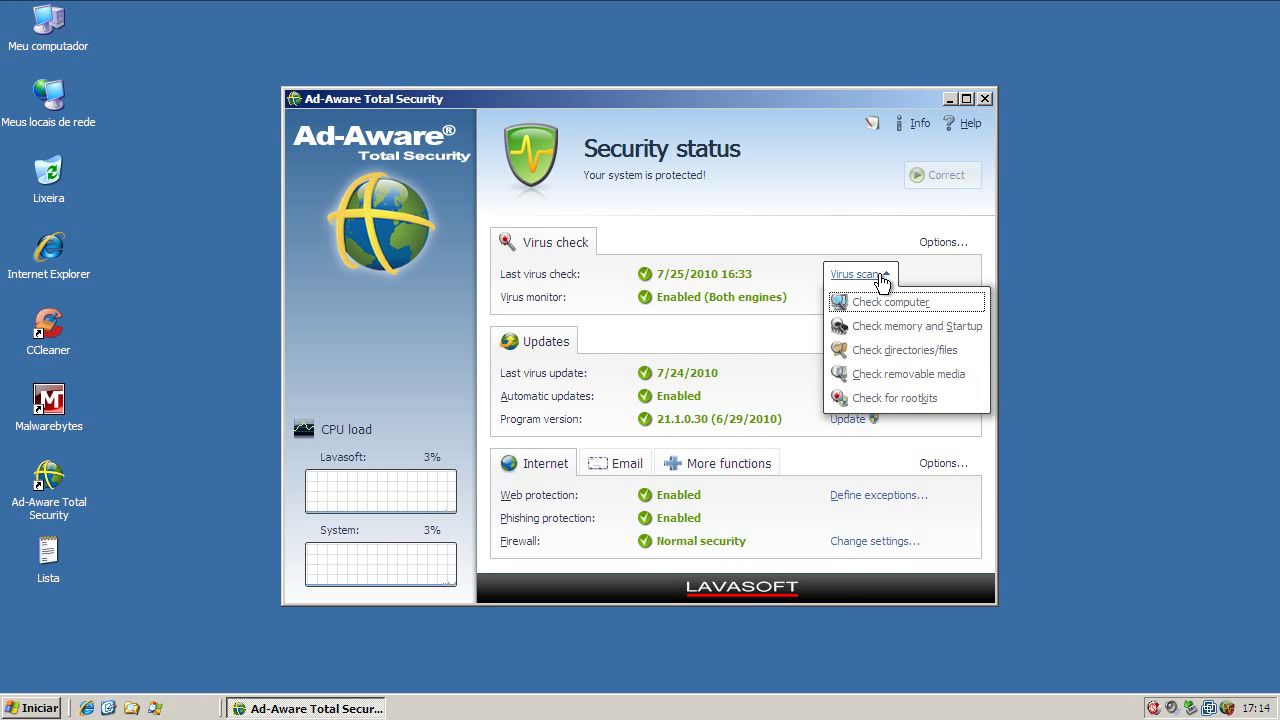
click(890, 300)
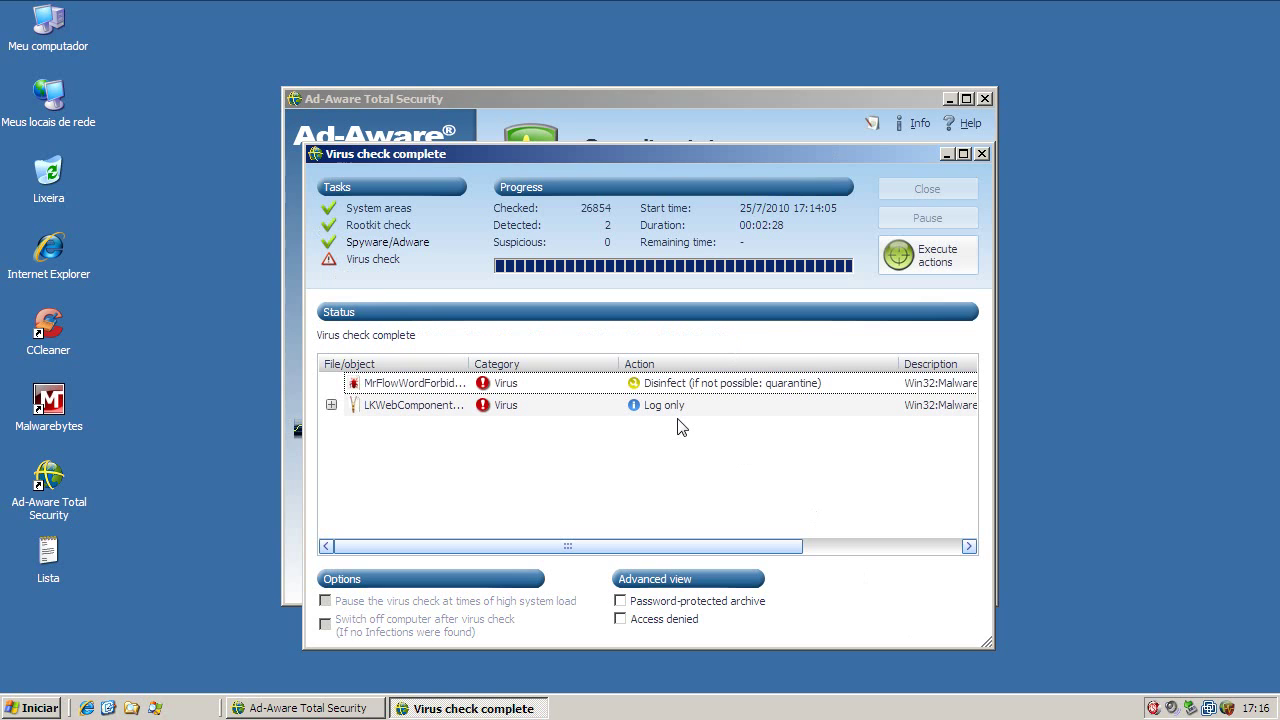
Execute the proposed actions on the detected files, and close the virus check, accepting the system restart
click(923, 256)
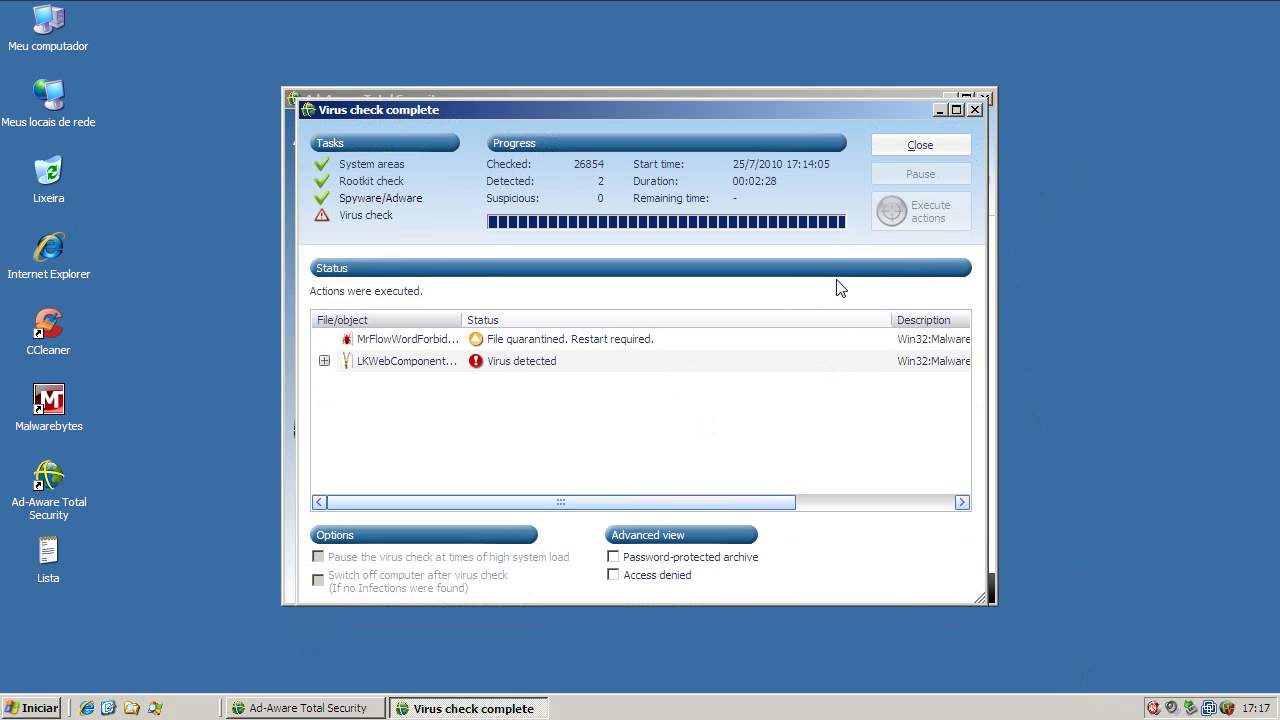
click(920, 146)
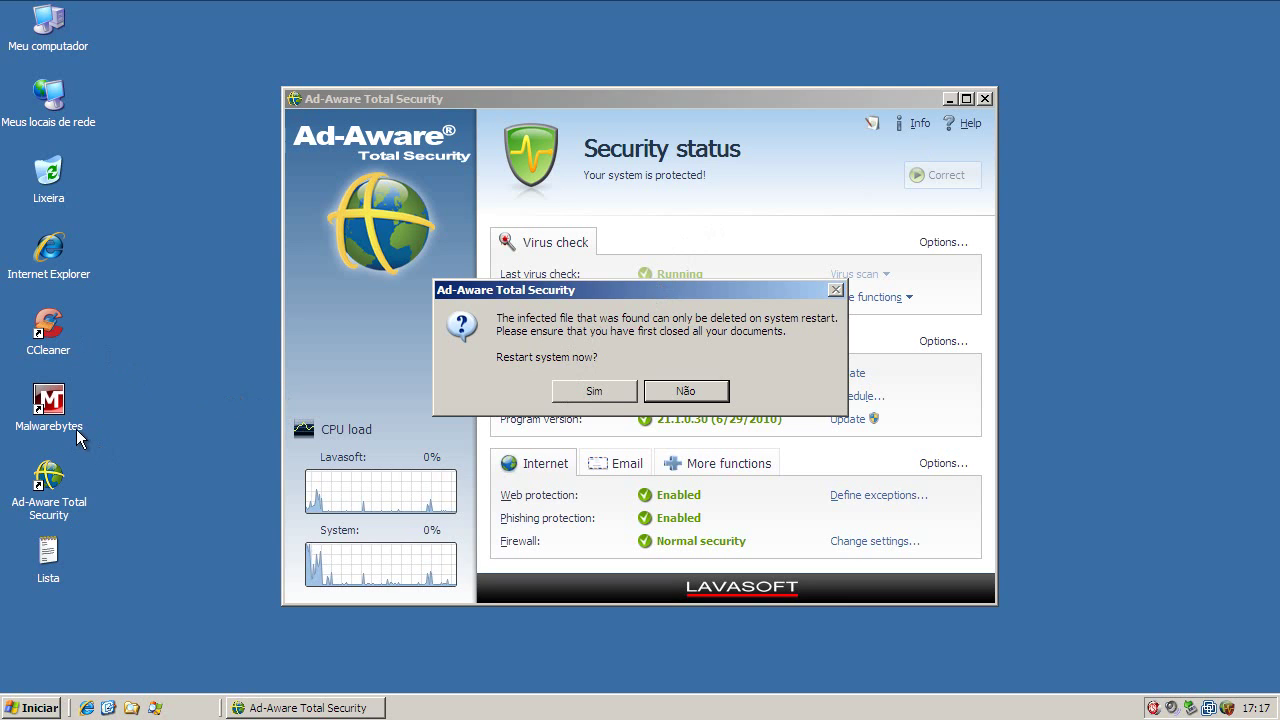
click(597, 392)
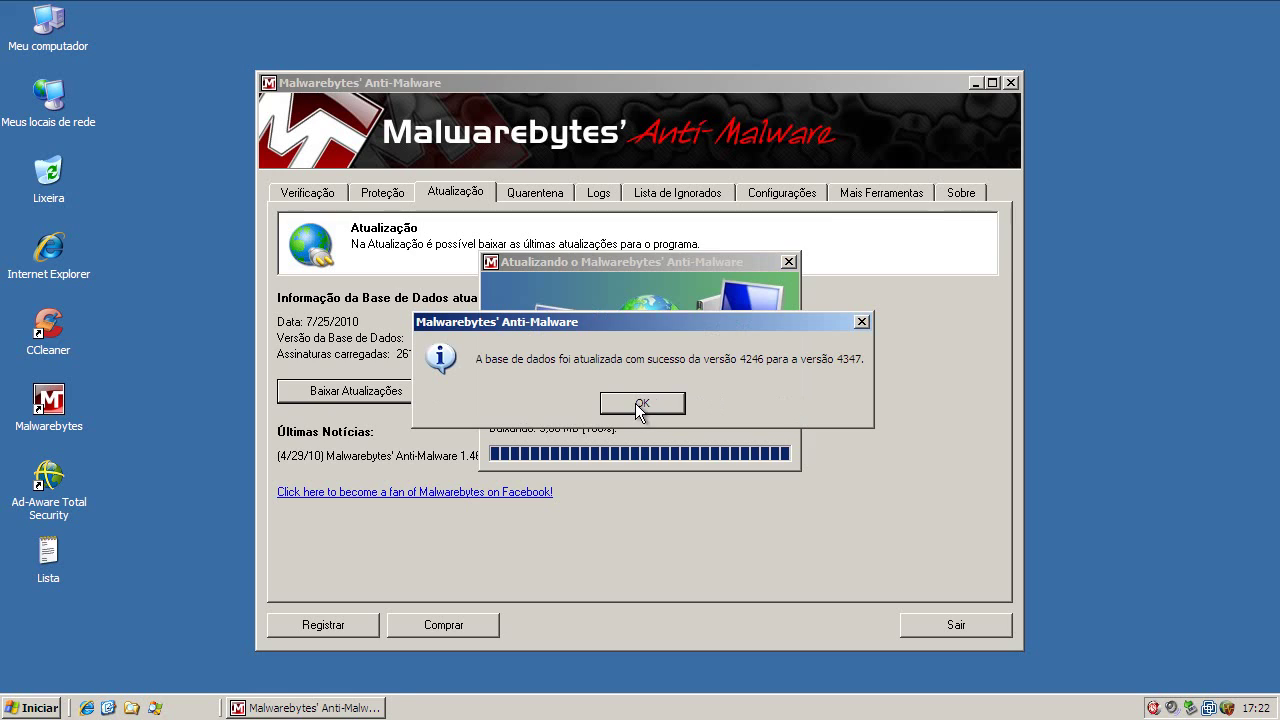
Close the database update notice in Malwarebytes' Anti-Malware and start a quick scan of the computer
click(641, 404)
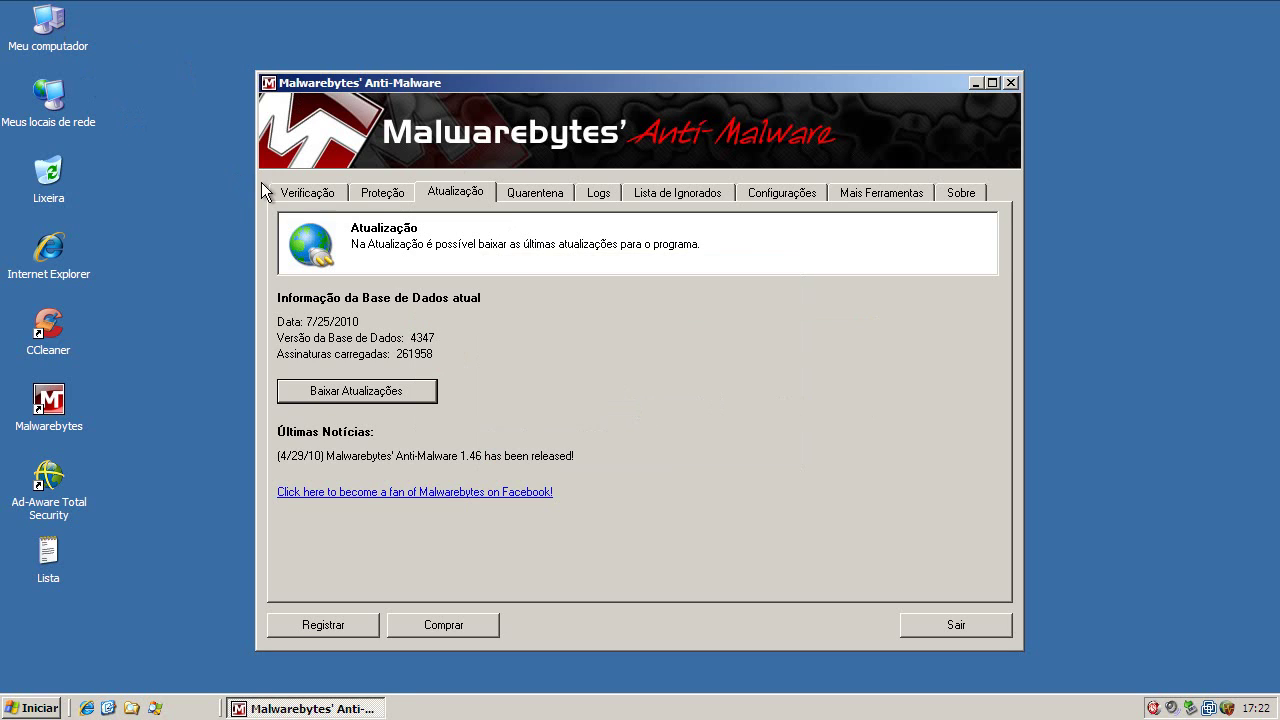
click(300, 193)
click(343, 503)
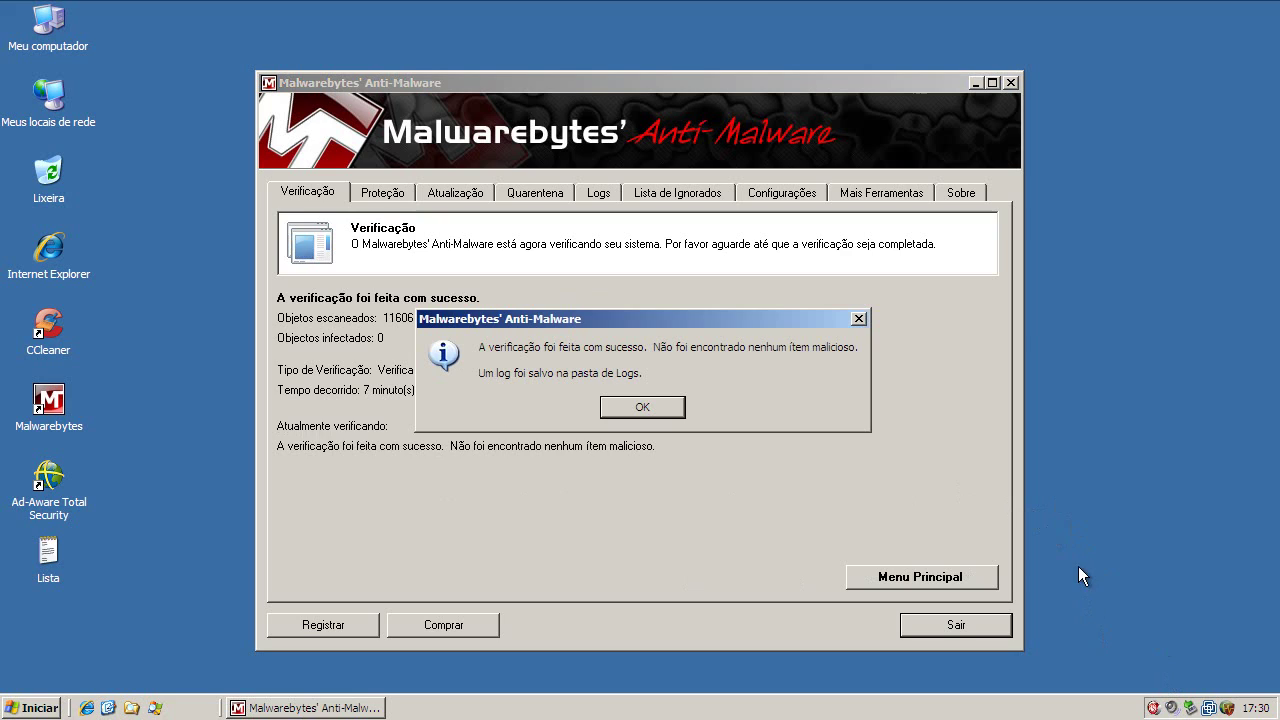
Dismiss the completed scan's message and exit Malwarebytes' Anti-Malware
click(642, 408)
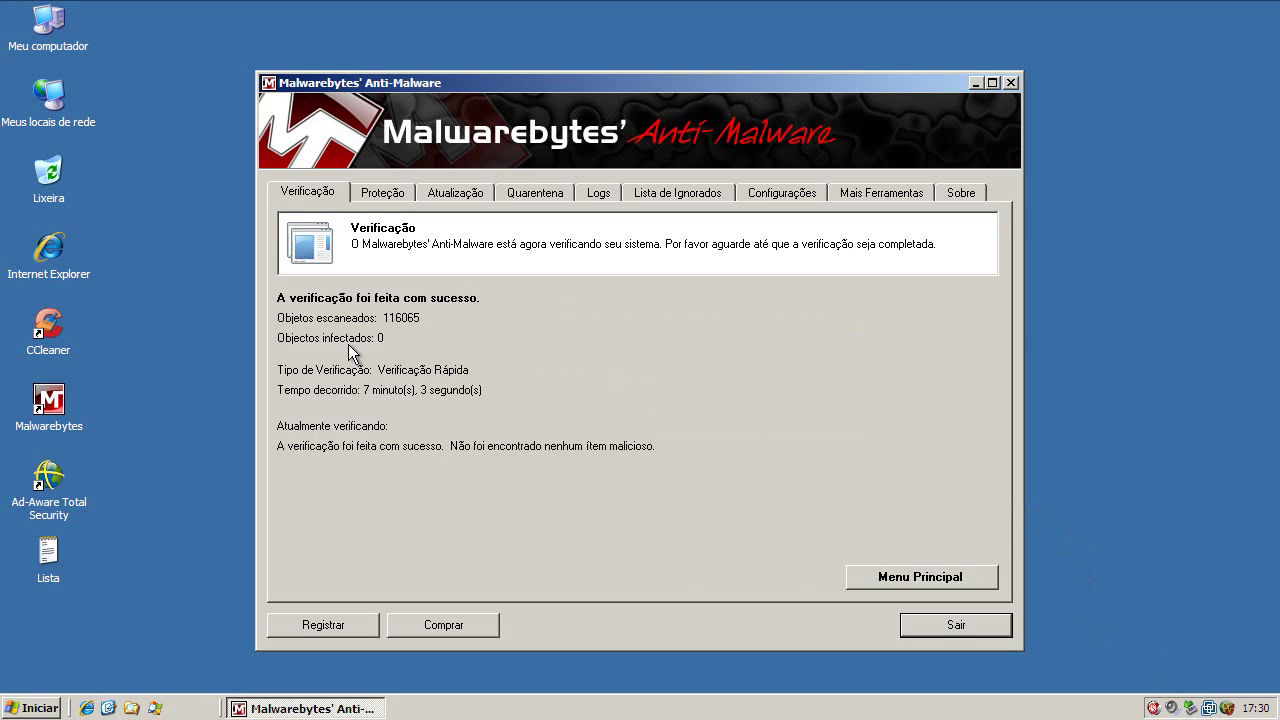
click(990, 619)
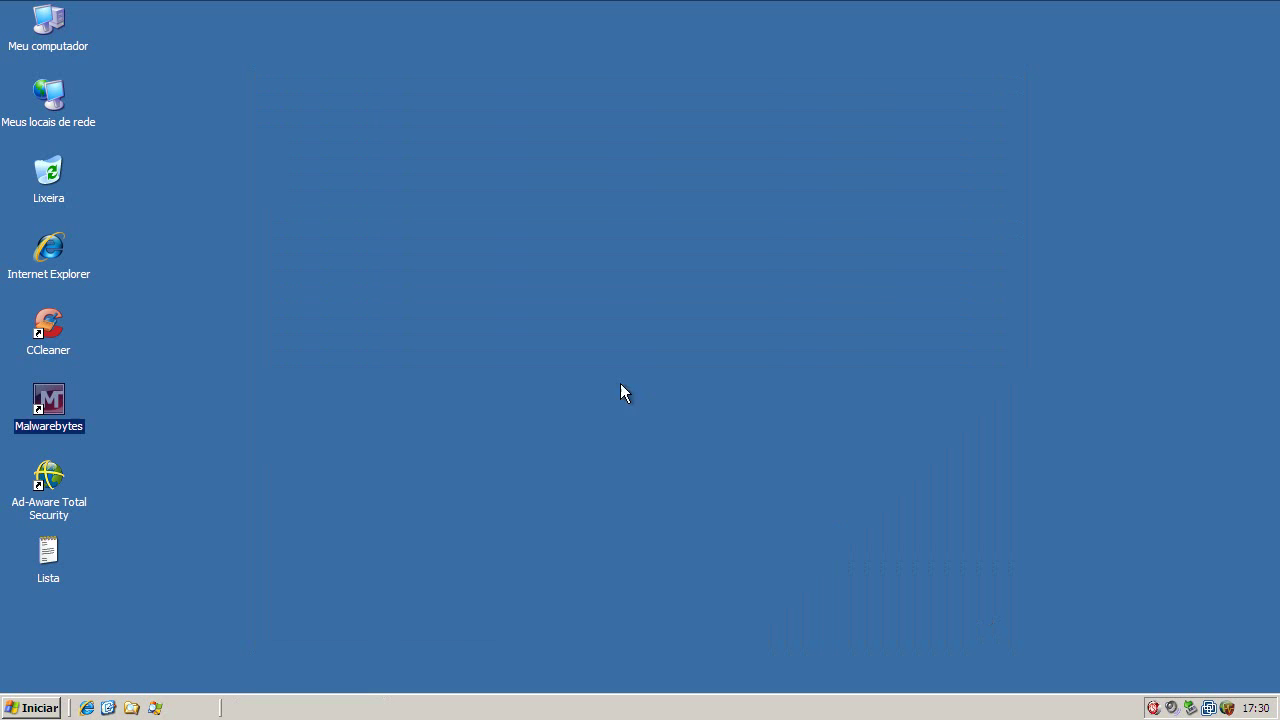
click(605, 370)
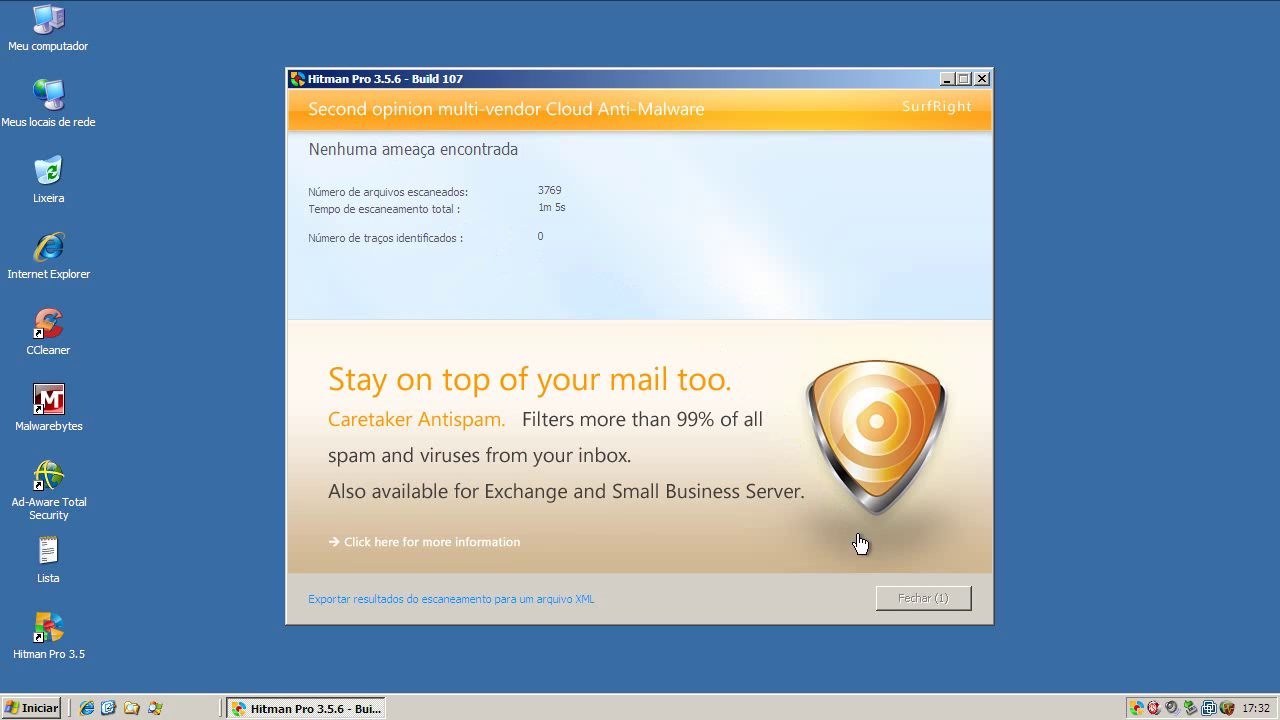
Close the Hitman Pro scan results and open Ad-Aware Total Security to view its security status
click(886, 597)
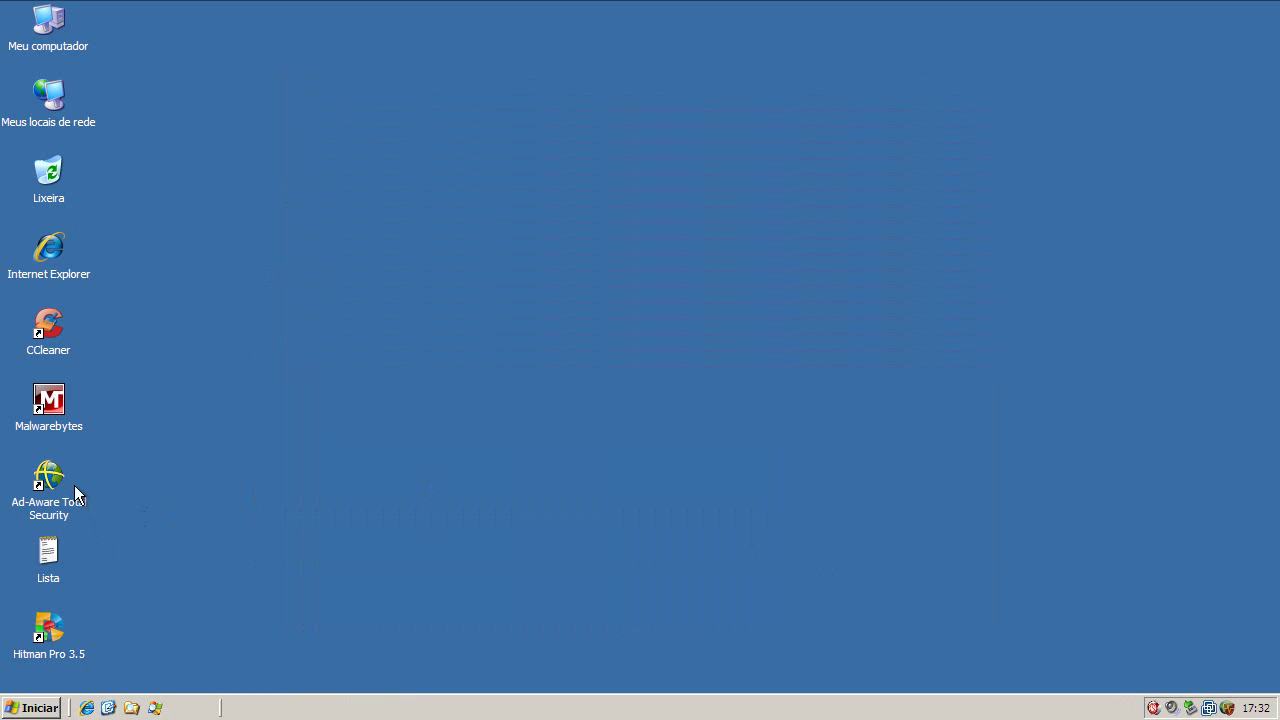
double_click(76, 489)
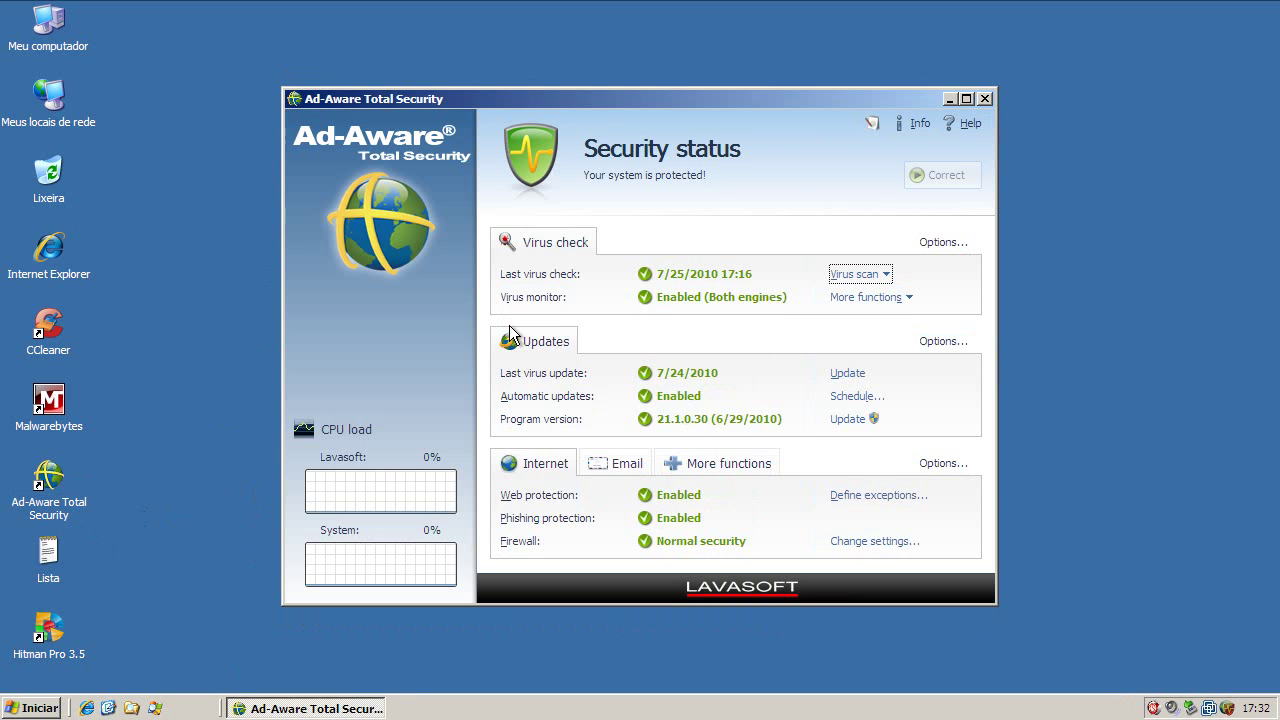